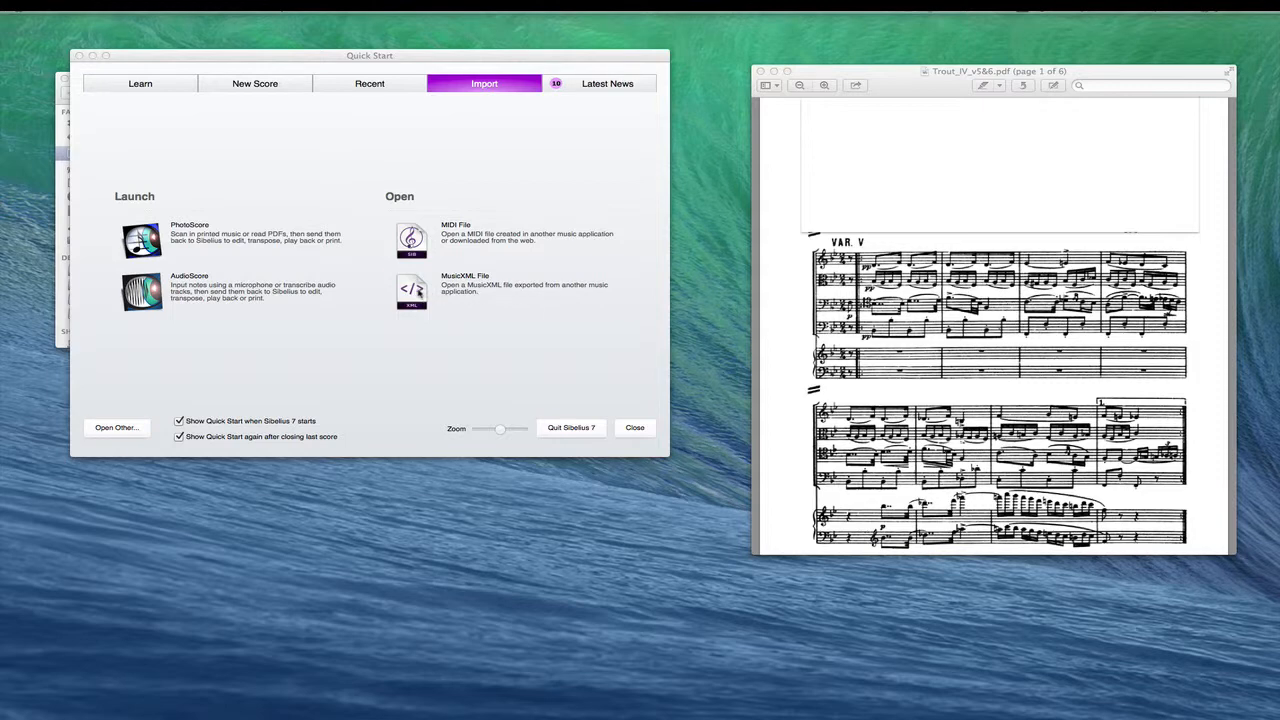
Import the MusicXML file TroutIV_V5.xml from the FinishLine folder, keeping the default layout, formatting and instrument options
{"action": "left_click", "coordinate": [413, 290]}
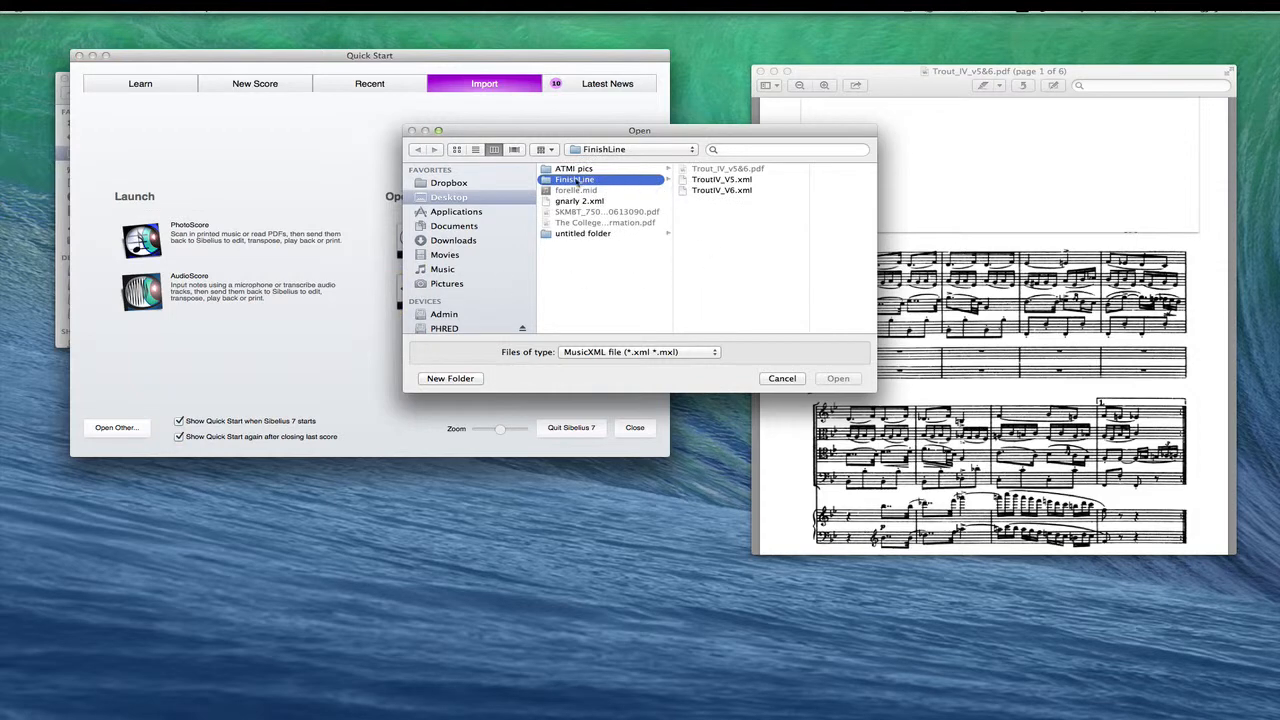
{"action": "left_click", "coordinate": [732, 183]}
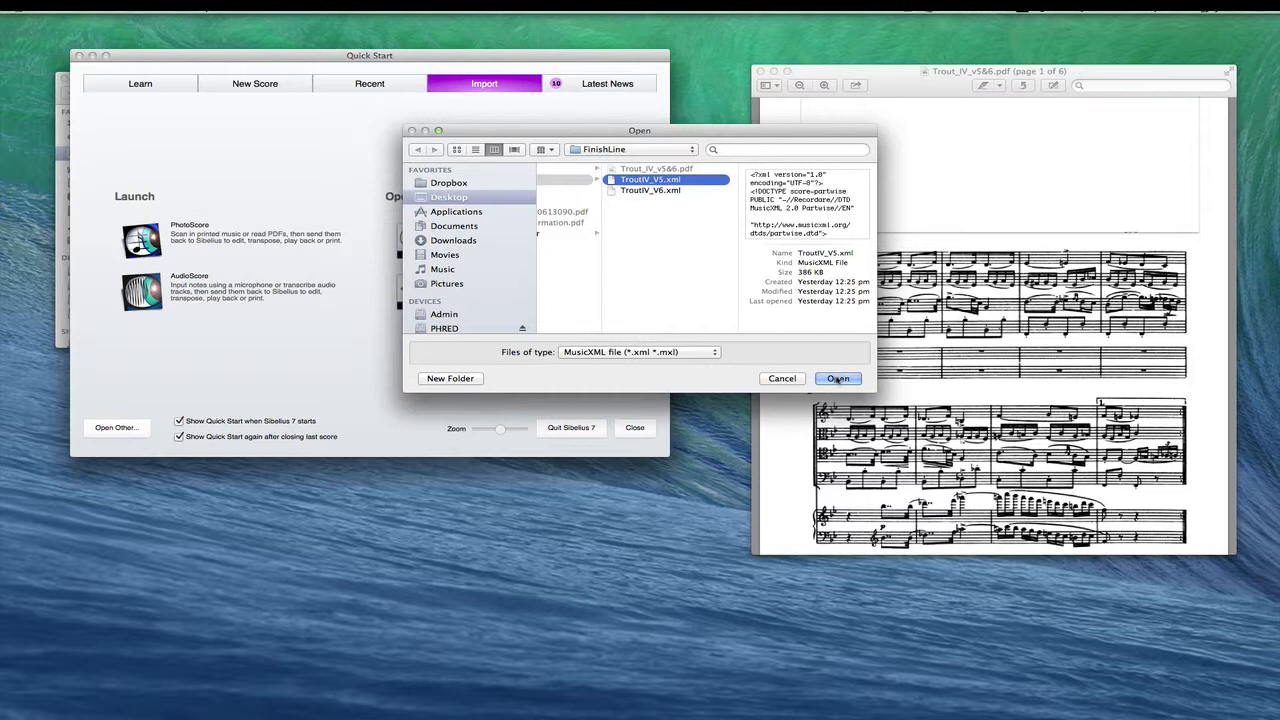
{"action": "left_click", "coordinate": [838, 379]}
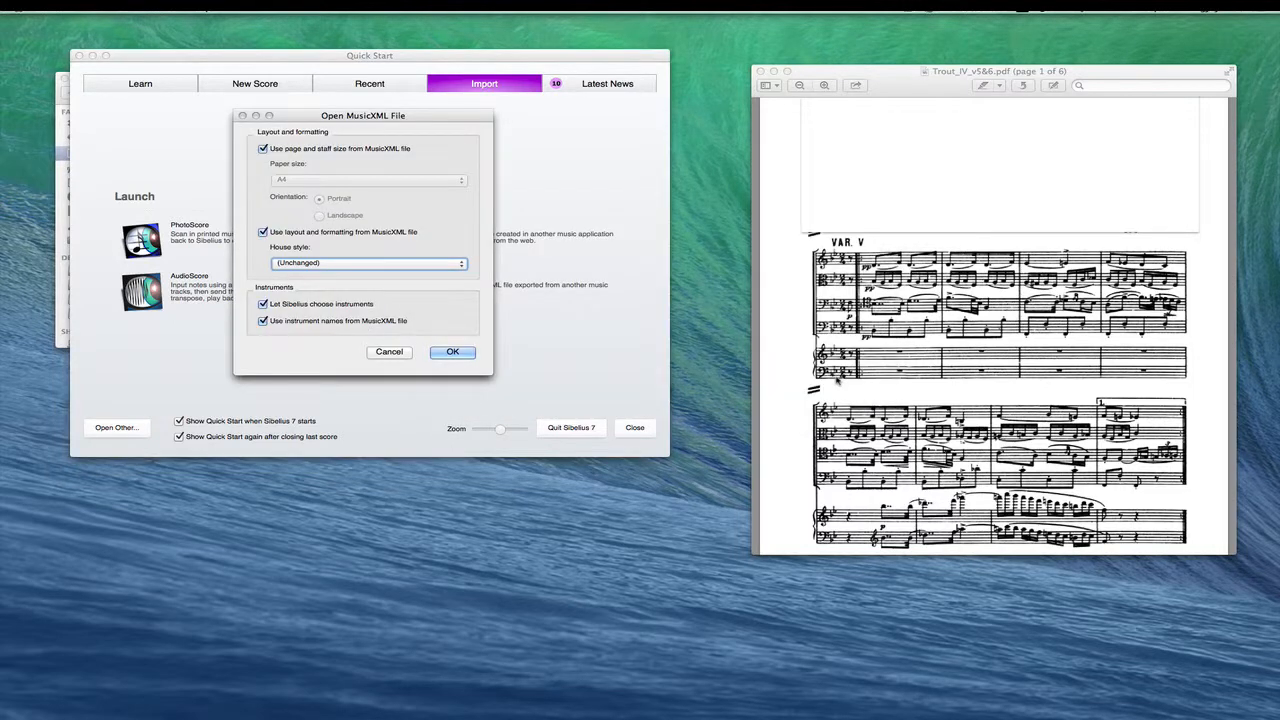
{"action": "left_click", "coordinate": [453, 352]}
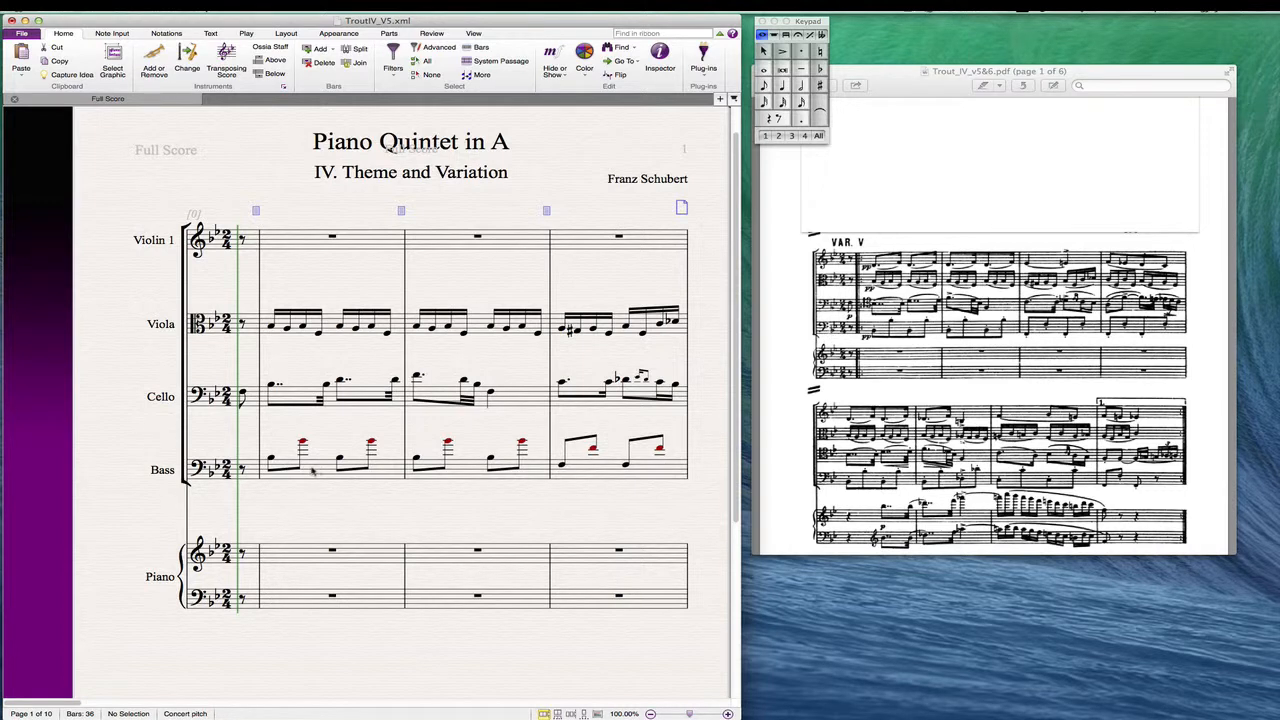
Transpose the entire Bass part down by a perfect octave
{"action": "triple_click", "coordinate": [312, 470]}
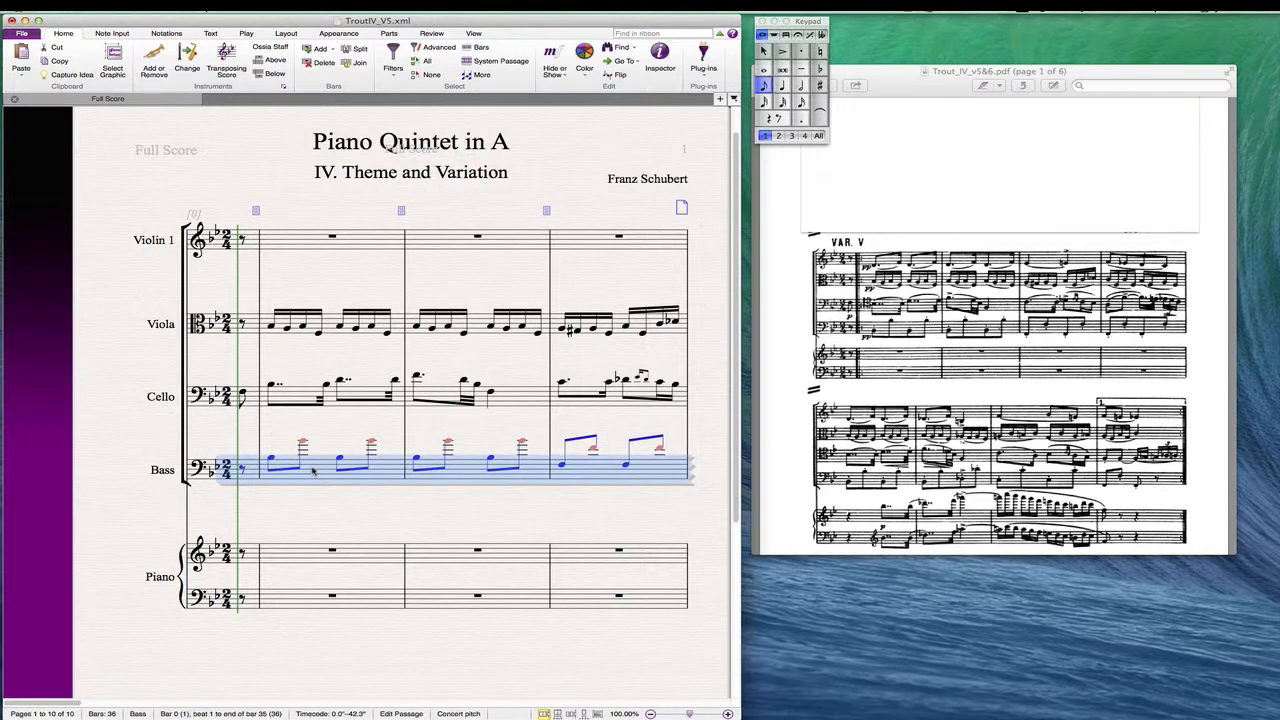
{"action": "left_click", "coordinate": [114, 33]}
{"action": "left_click", "coordinate": [130, 73]}
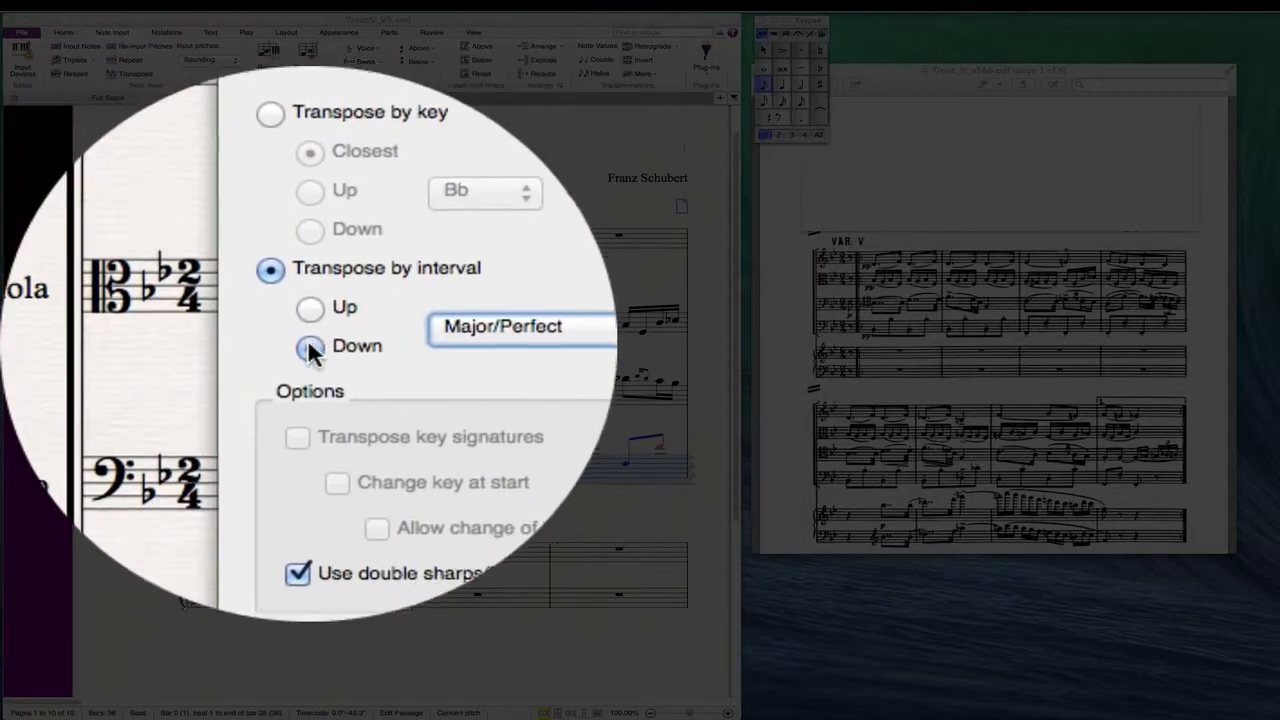
{"action": "left_click", "coordinate": [454, 461]}
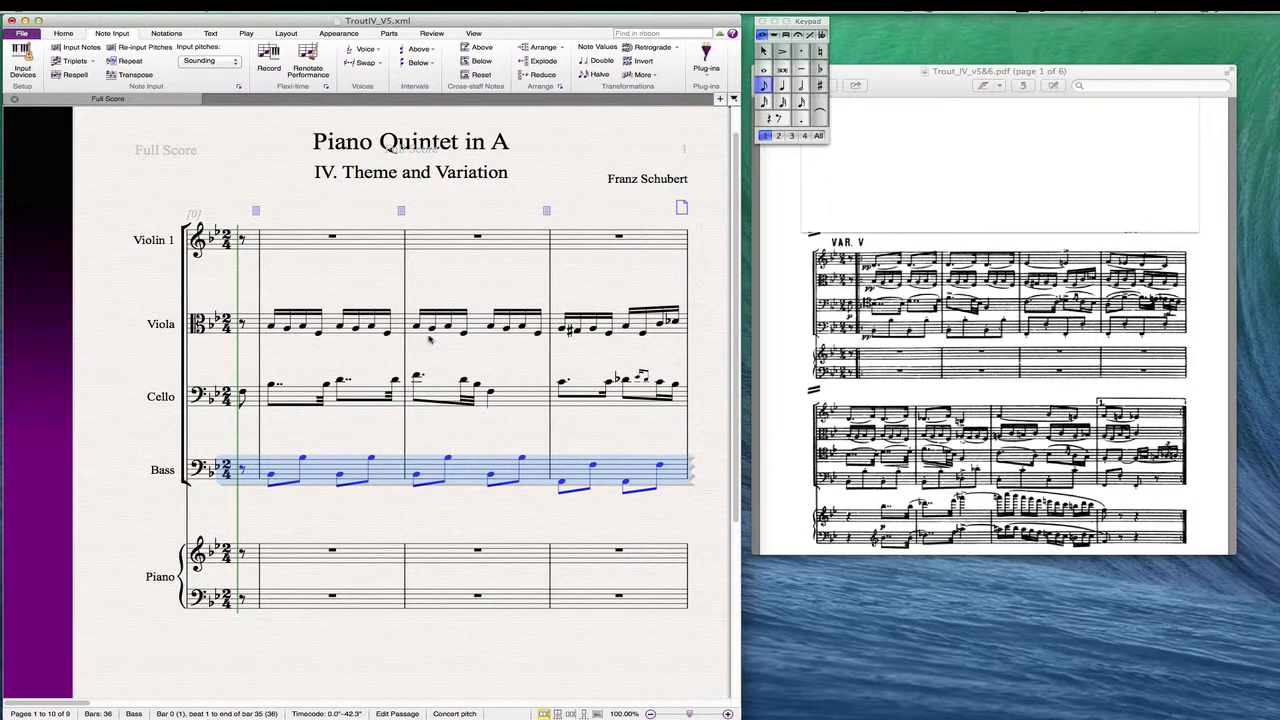
Review the transposed bass part across the first pages of the score, and clear its selection
{"action": "scroll", "coordinate": [462, 342], "scroll_direction": "right", "scroll_amount": 3}
{"action": "scroll", "coordinate": [462, 342], "scroll_direction": "right", "scroll_amount": 10}
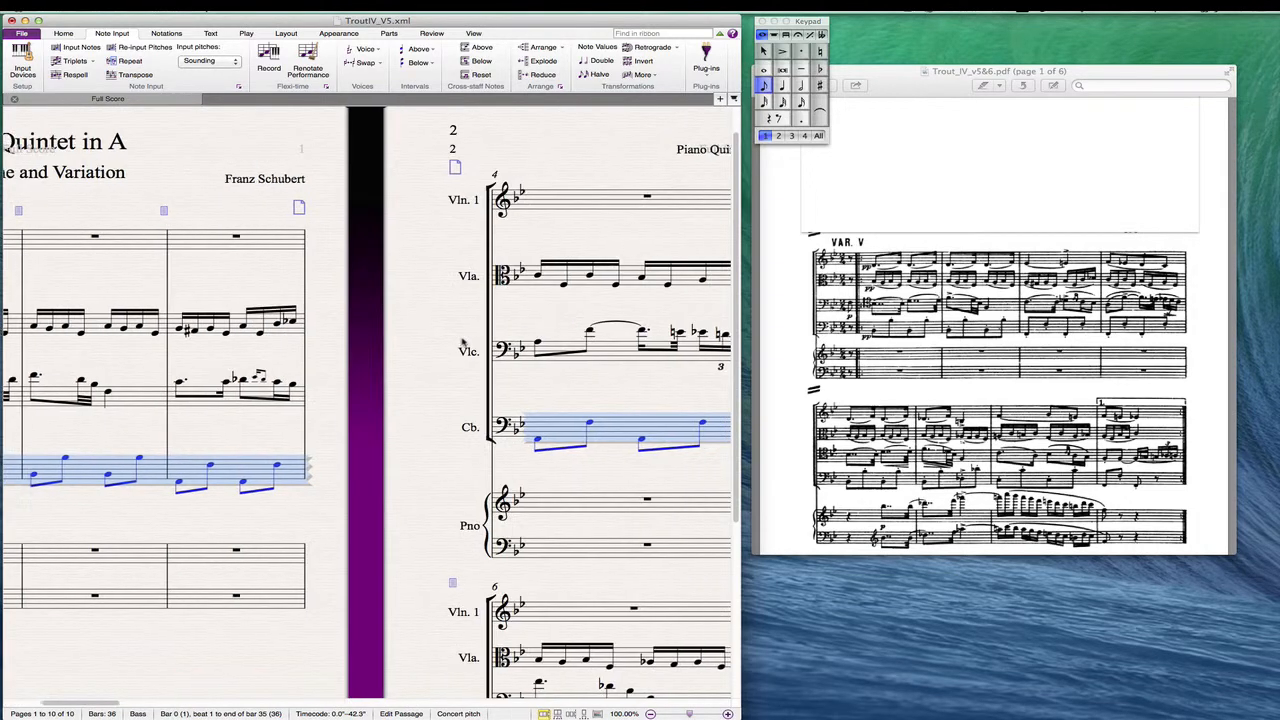
{"action": "scroll", "coordinate": [462, 342], "scroll_direction": "right", "scroll_amount": 3}
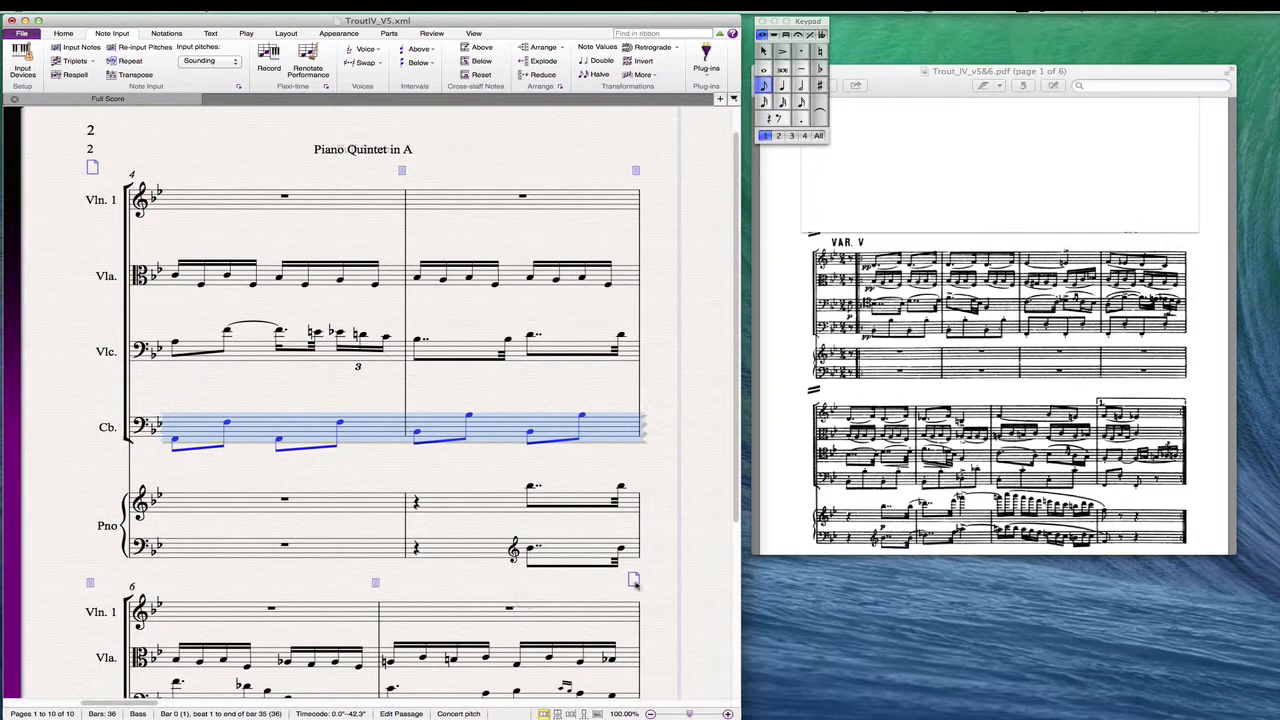
{"action": "scroll", "coordinate": [349, 496], "scroll_direction": "left", "scroll_amount": 7}
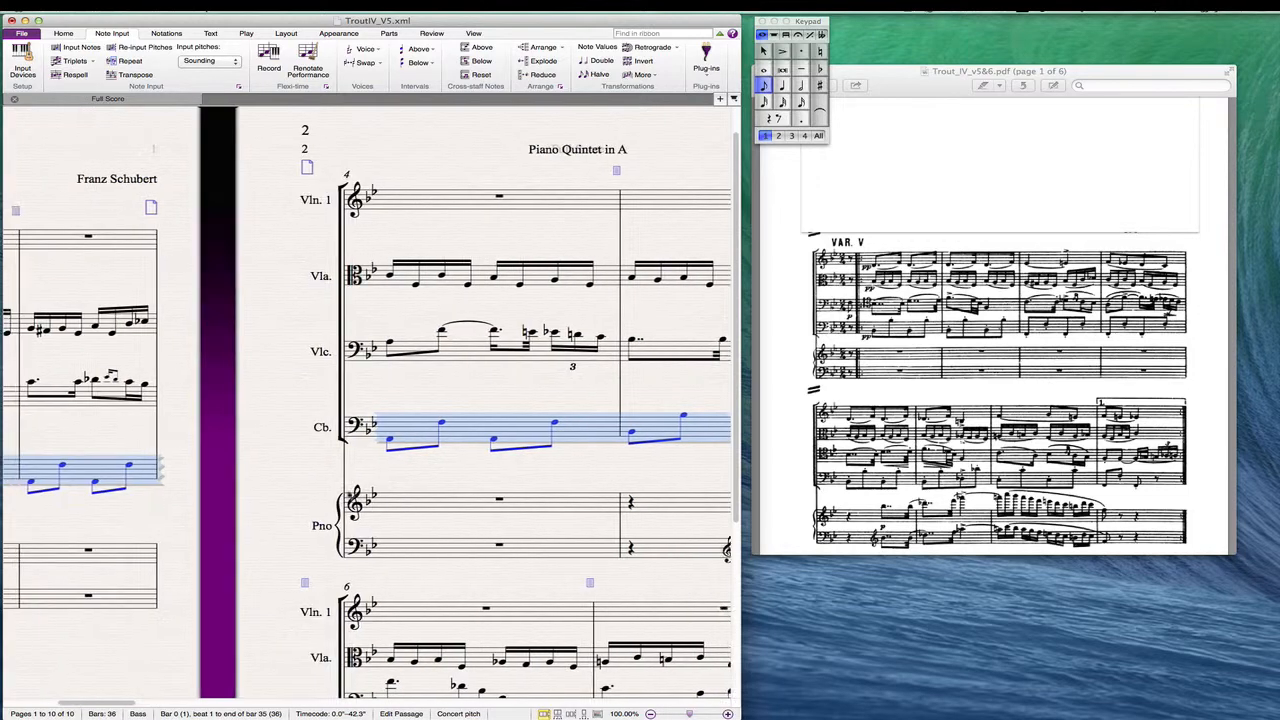
{"action": "scroll", "coordinate": [360, 494], "scroll_direction": "left", "scroll_amount": 3}
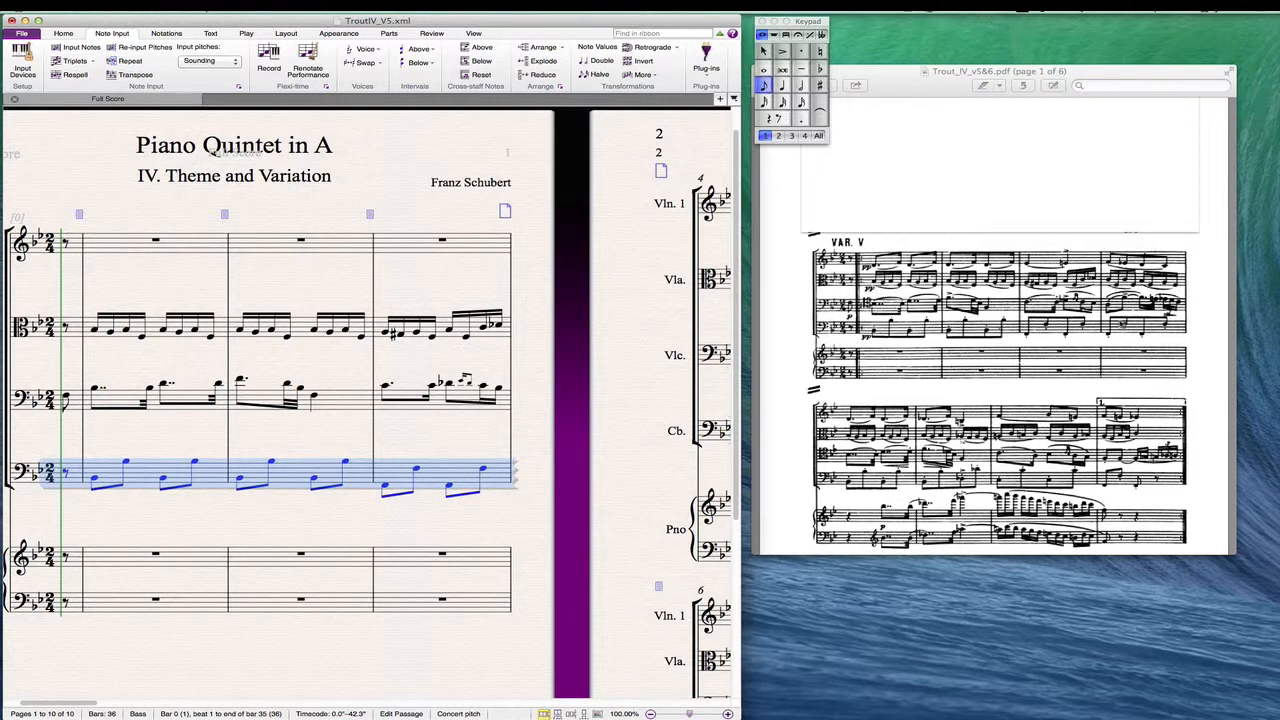
{"action": "key", "text": "ctrl+shift+Right"}
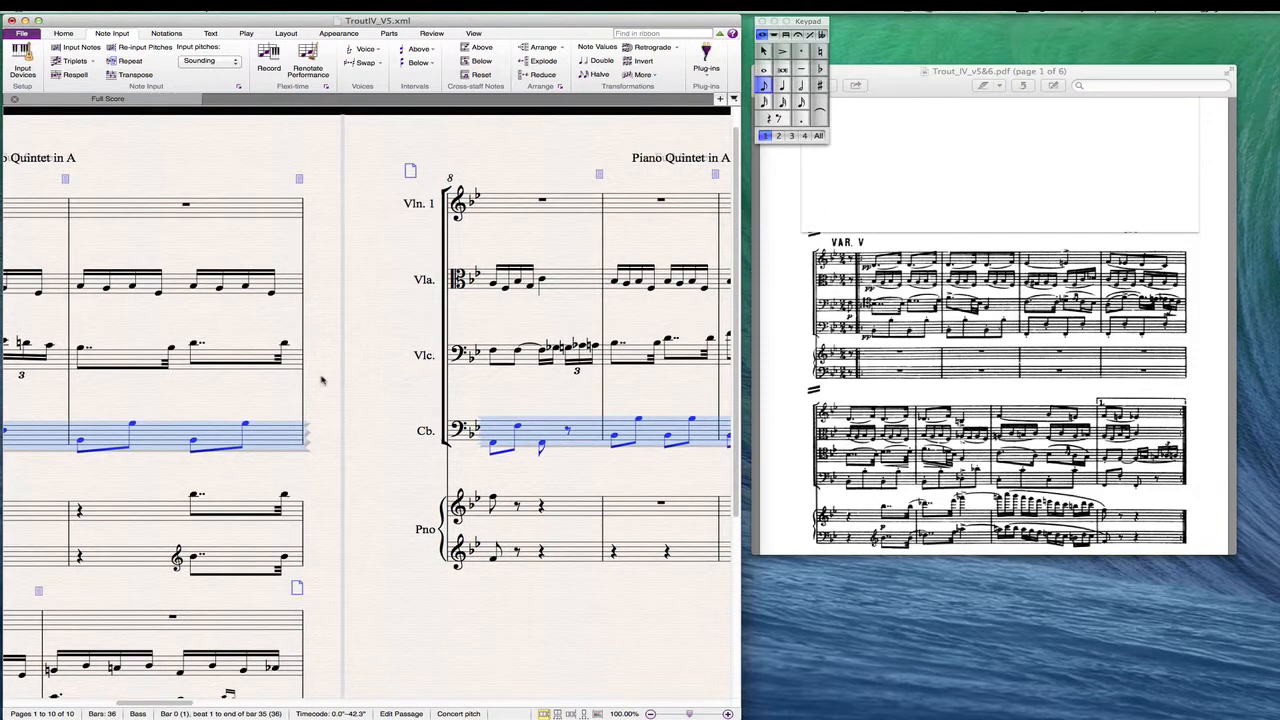
{"action": "key", "text": "Escape"}
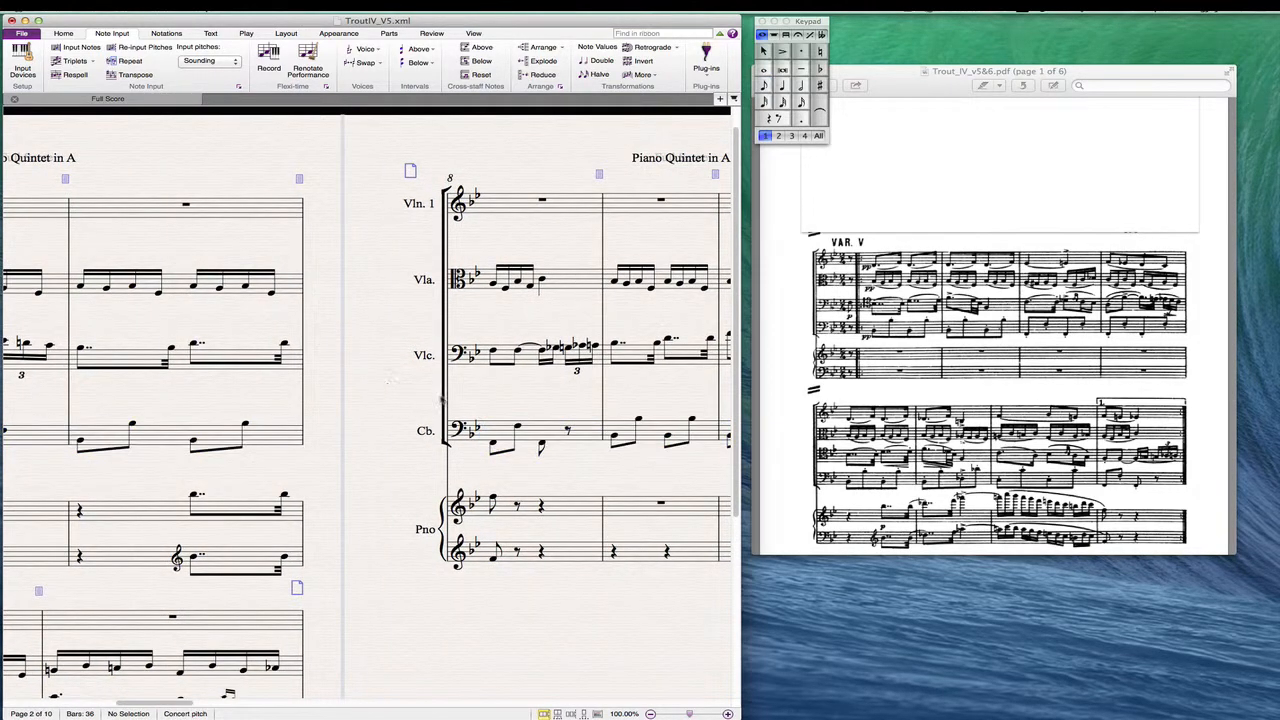
Add an End Repeat barline at the end of bar 8
{"action": "scroll", "coordinate": [445, 401], "scroll_direction": "right", "scroll_amount": 2}
{"action": "scroll", "coordinate": [381, 396], "scroll_direction": "left", "scroll_amount": 1}
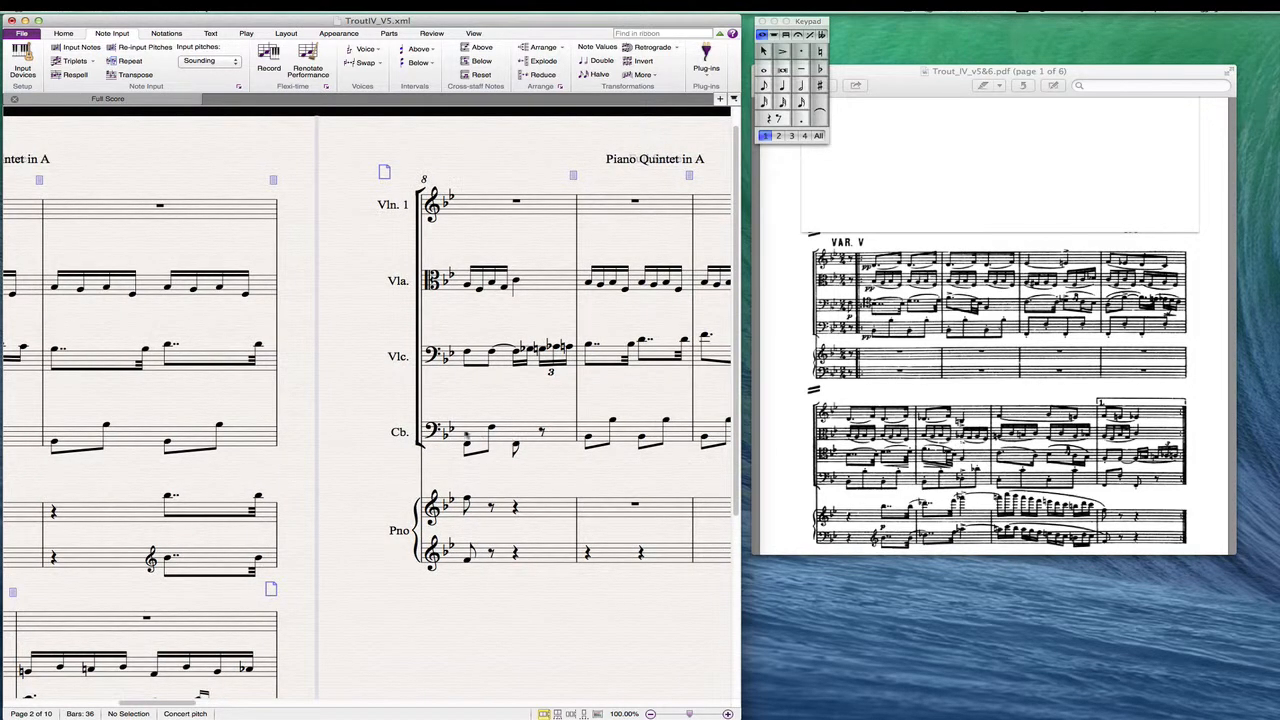
{"action": "left_click", "coordinate": [485, 208]}
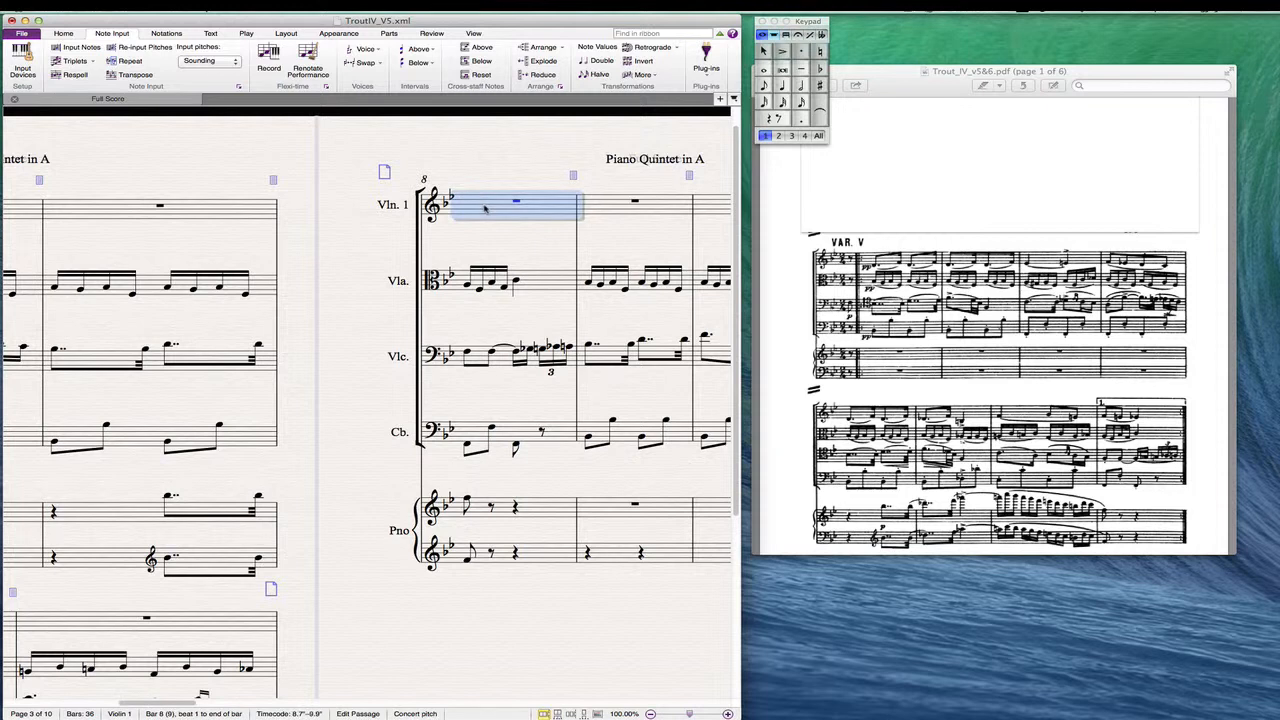
{"action": "left_click", "coordinate": [177, 35]}
{"action": "left_click", "coordinate": [137, 58]}
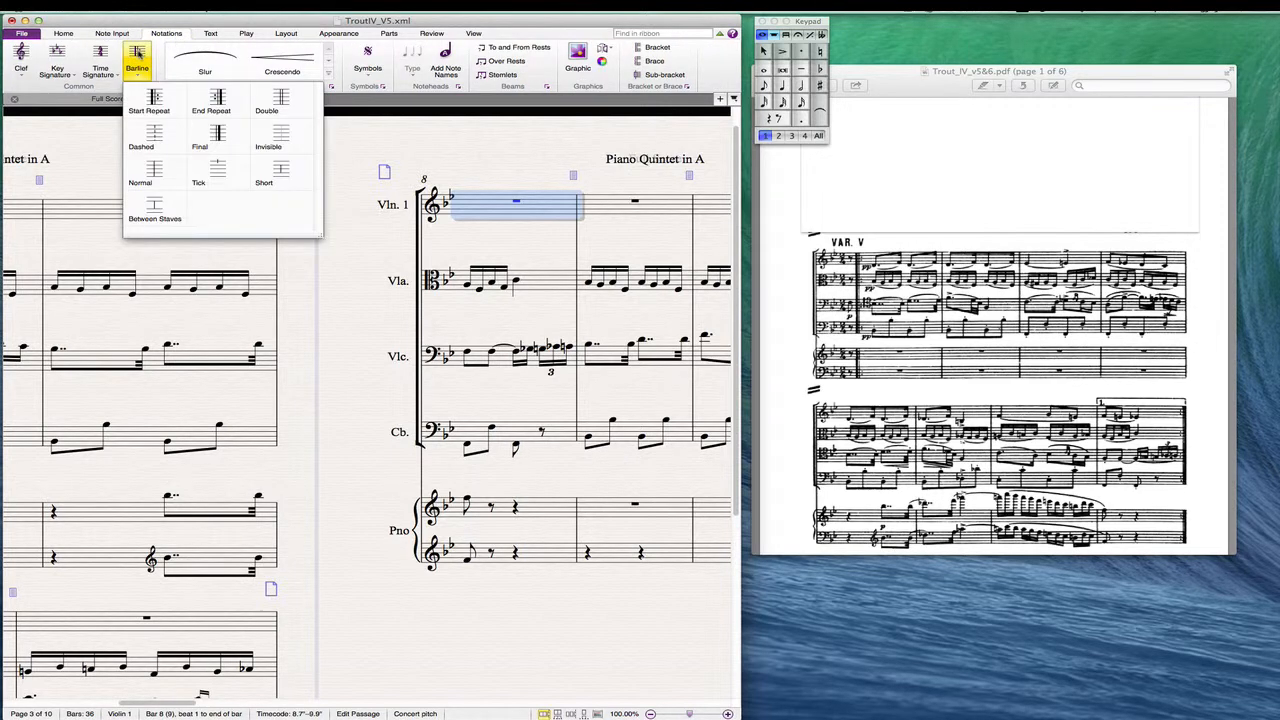
{"action": "left_click", "coordinate": [226, 100]}
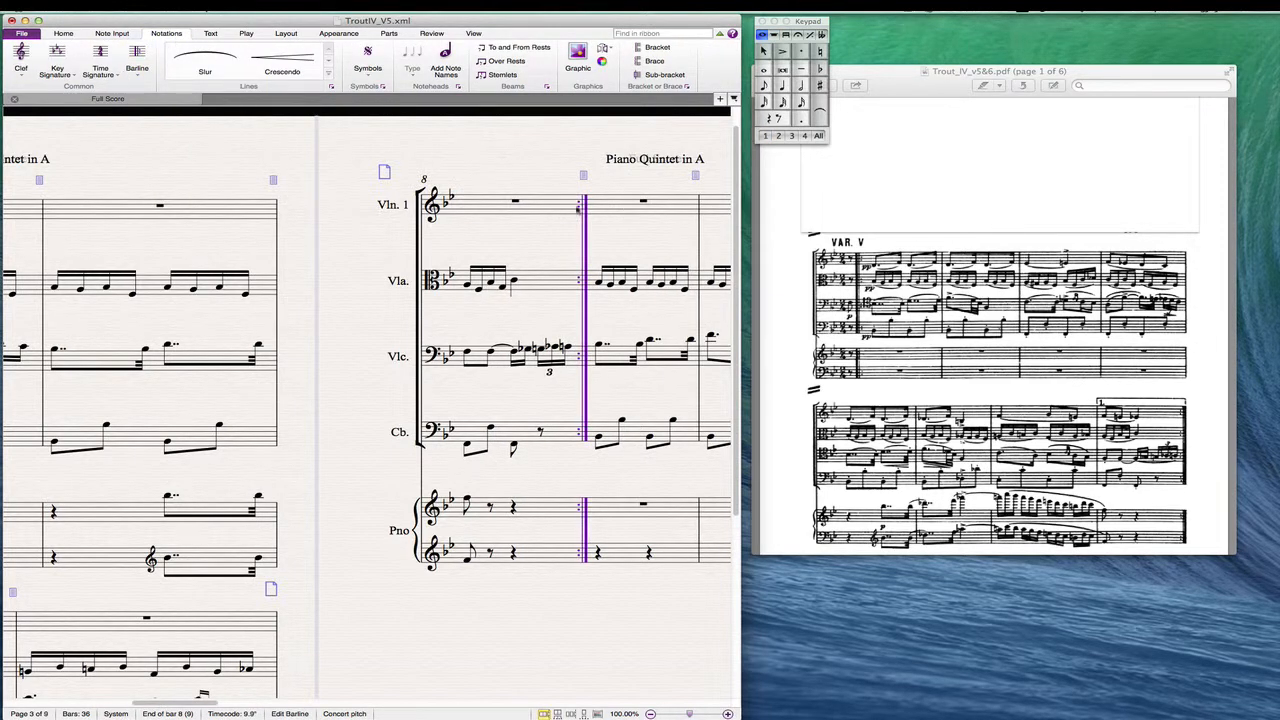
Add a Start Repeat barline at the beginning of bar 1, right after the pickup
{"action": "scroll", "coordinate": [271, 186], "scroll_direction": "left", "scroll_amount": 5}
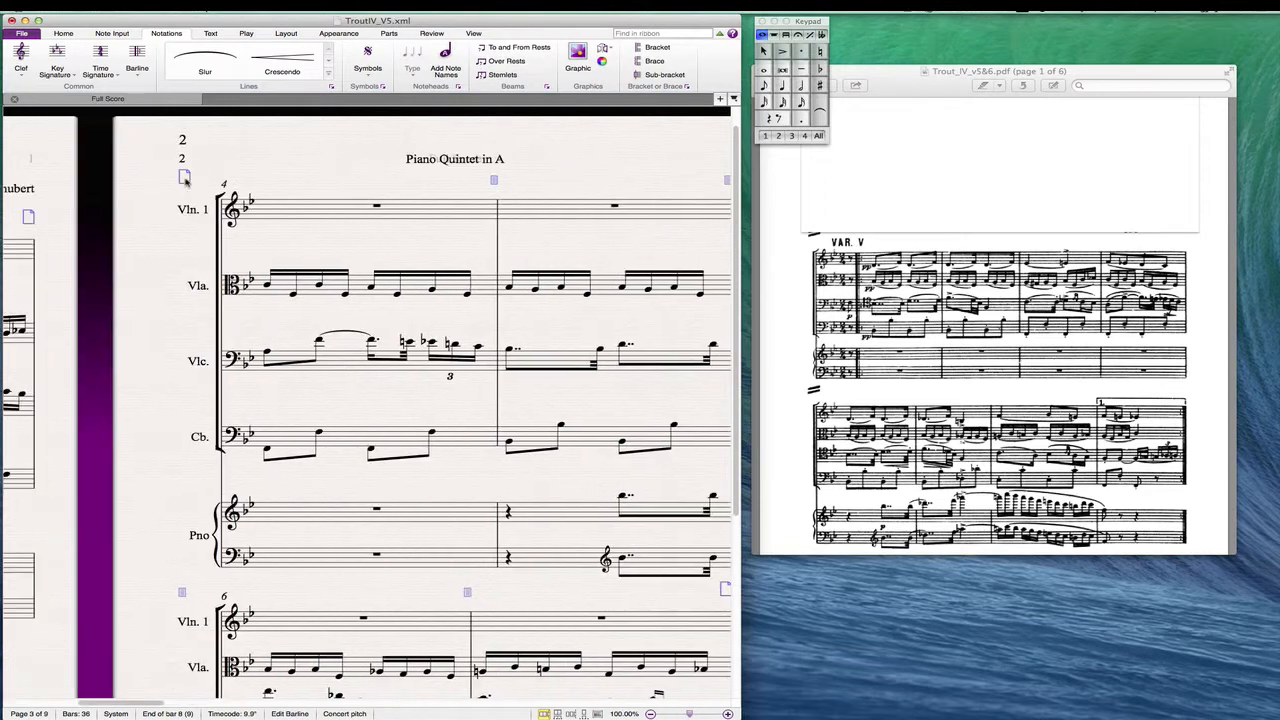
{"action": "scroll", "coordinate": [184, 178], "scroll_direction": "left", "scroll_amount": 8}
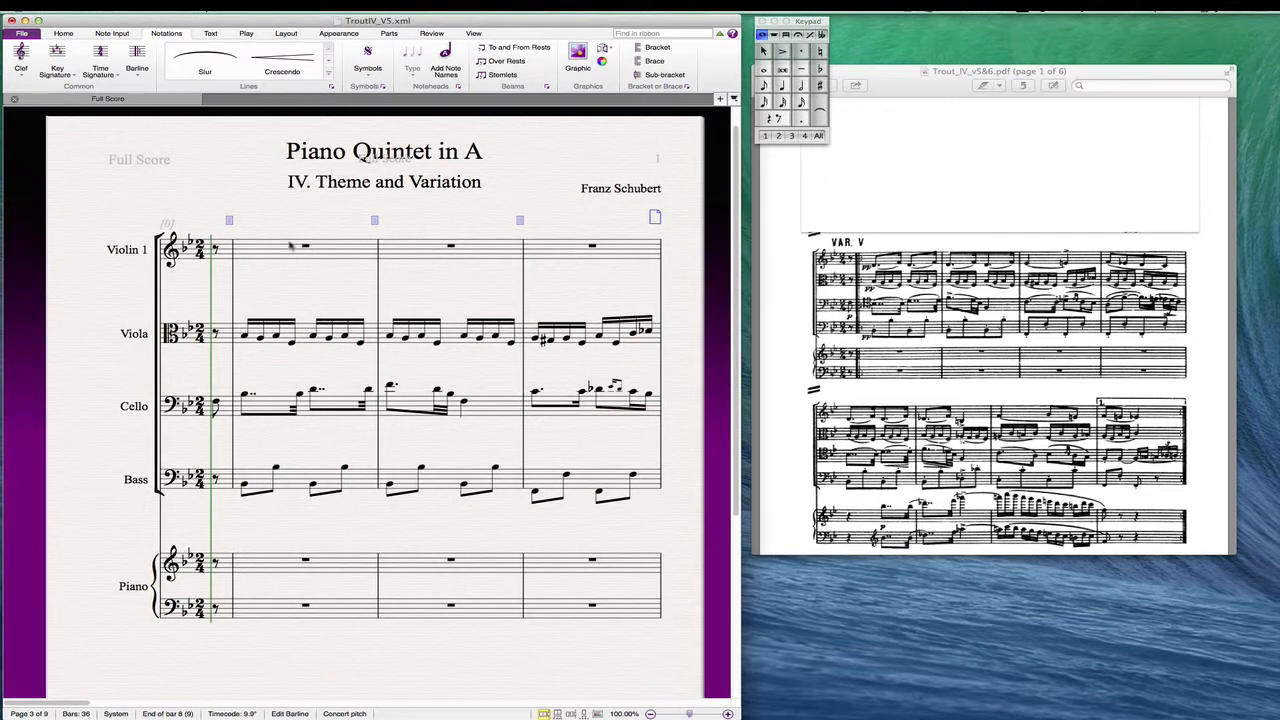
{"action": "left_click", "coordinate": [290, 245]}
{"action": "left_click", "coordinate": [112, 33]}
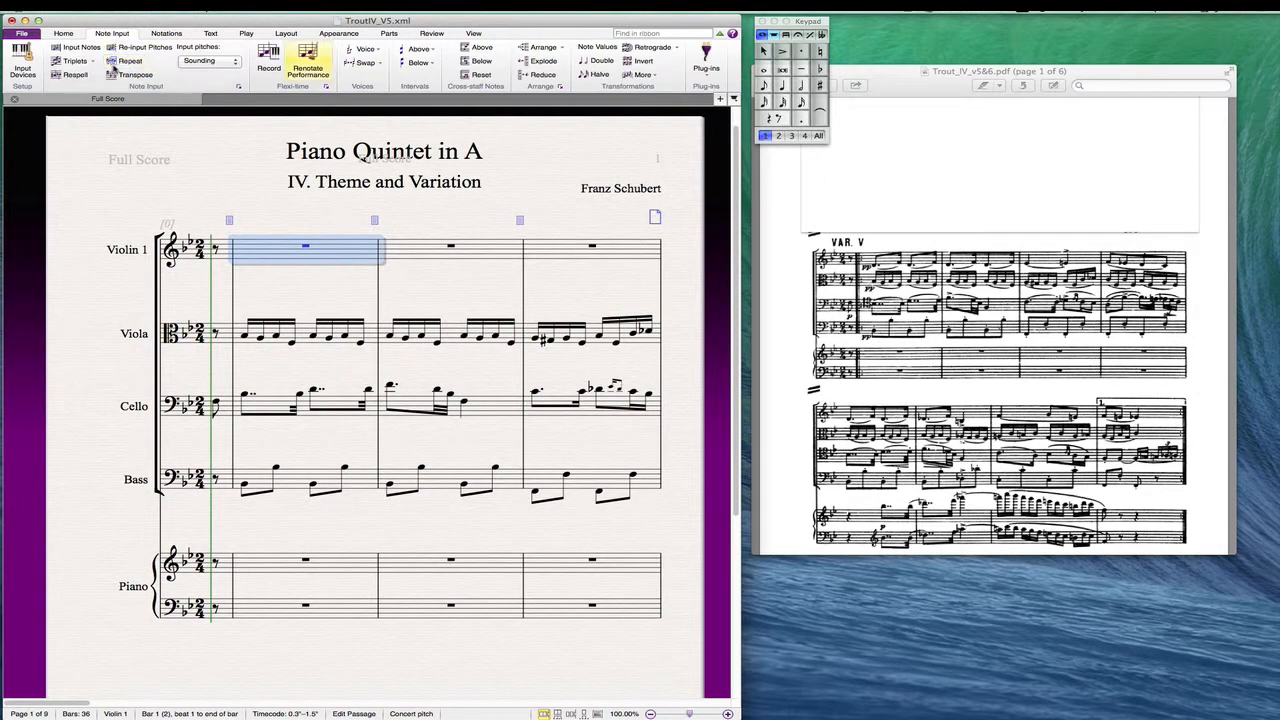
{"action": "left_click", "coordinate": [64, 33]}
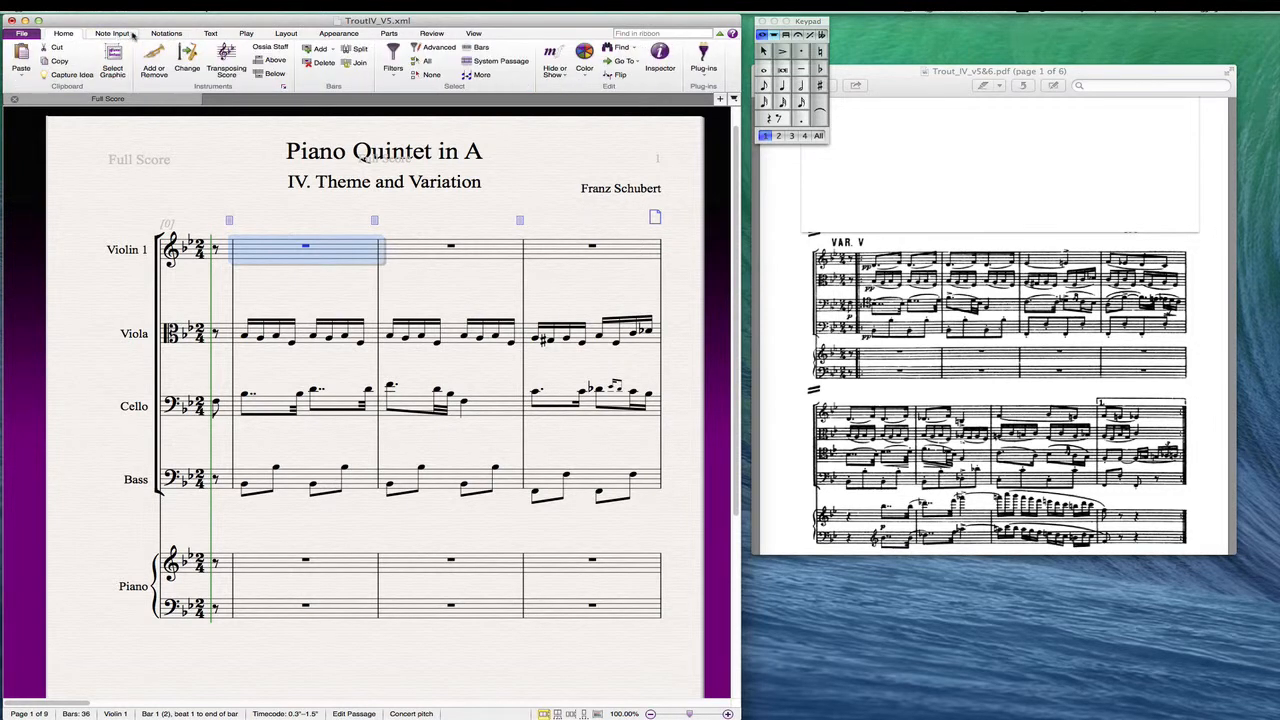
{"action": "left_click", "coordinate": [166, 33]}
{"action": "left_click", "coordinate": [137, 60]}
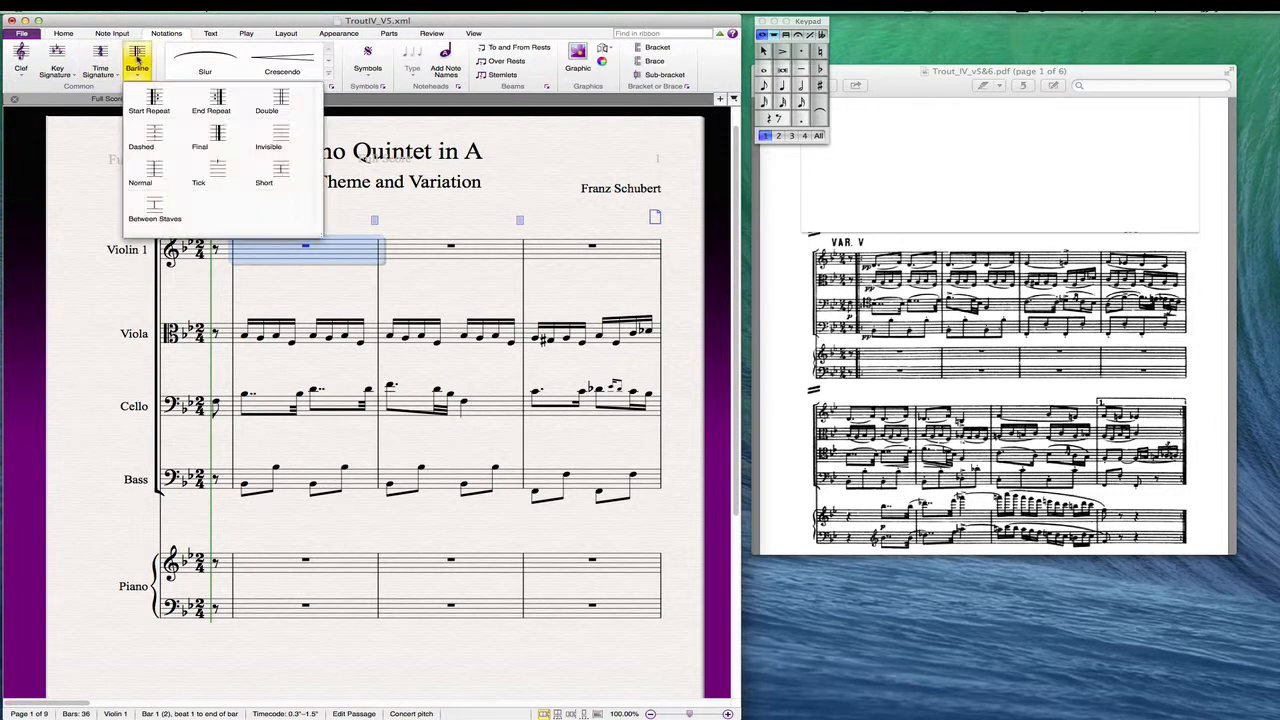
{"action": "left_click", "coordinate": [153, 102]}
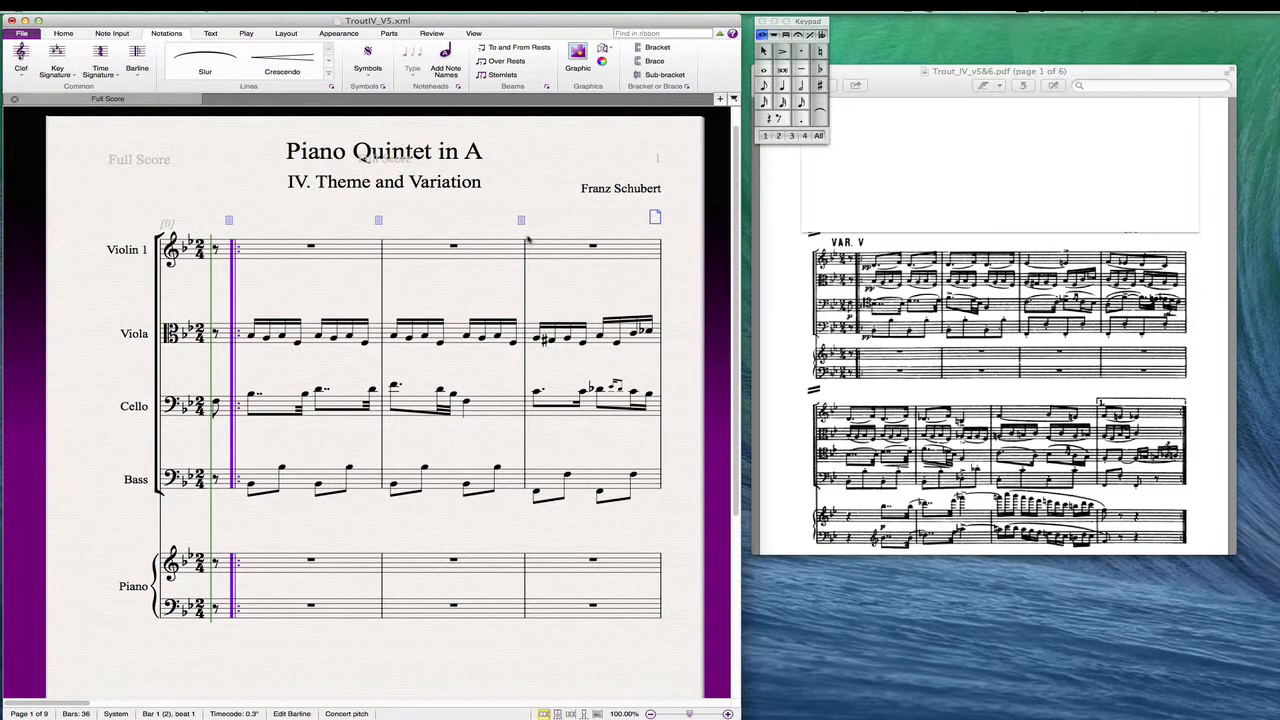
Add a 1st ending line over bar 8 and align its end with the repeat barline
{"action": "scroll", "coordinate": [528, 245], "scroll_direction": "right", "scroll_amount": 10}
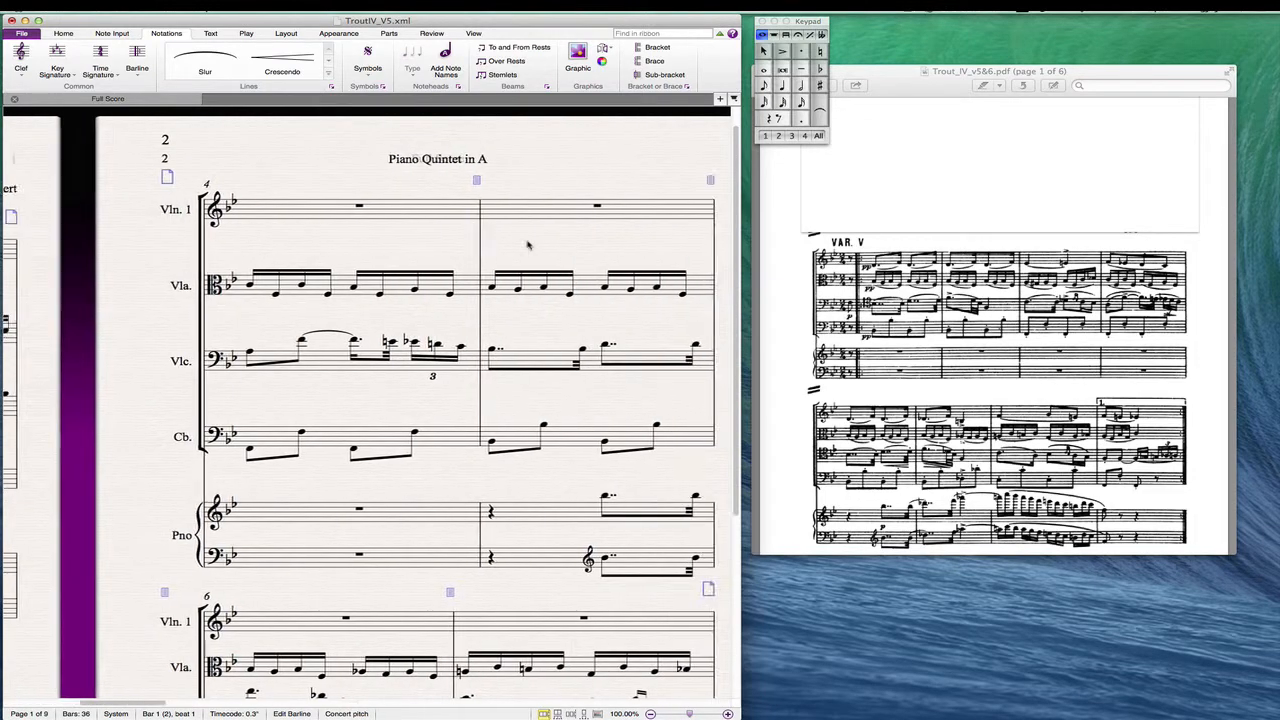
{"action": "scroll", "coordinate": [528, 245], "scroll_direction": "right", "scroll_amount": 6}
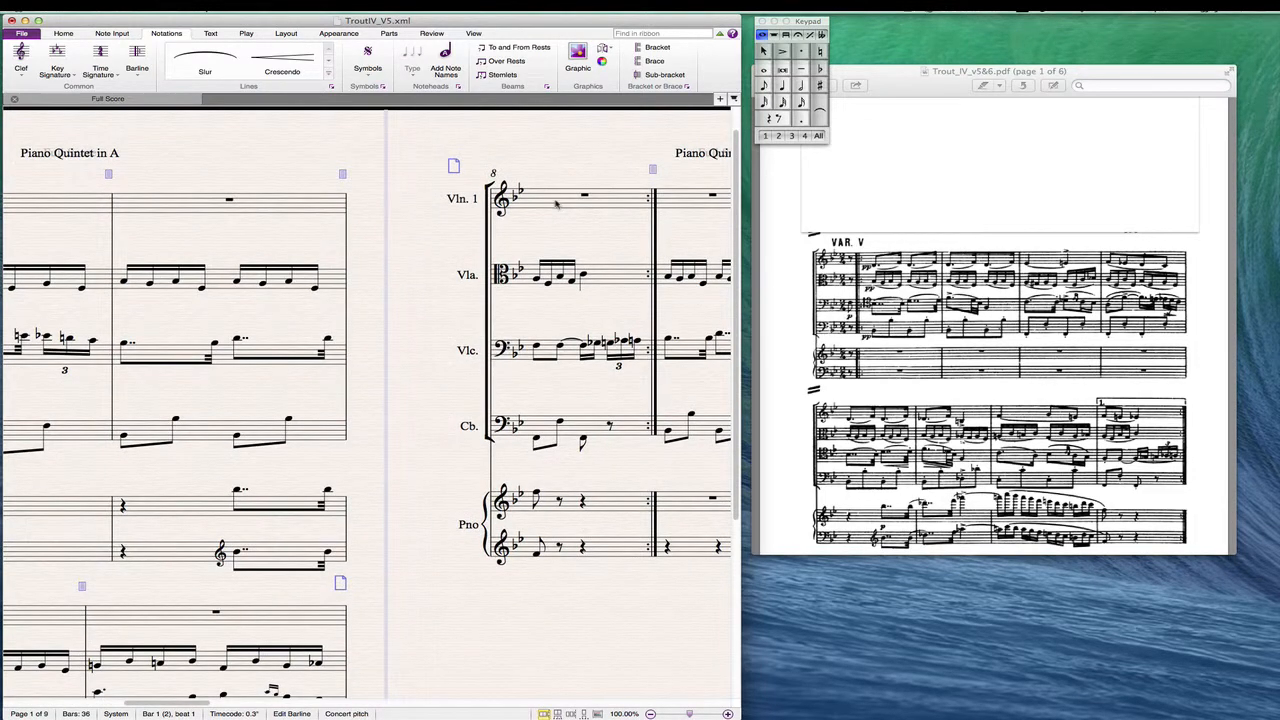
{"action": "left_click", "coordinate": [557, 204]}
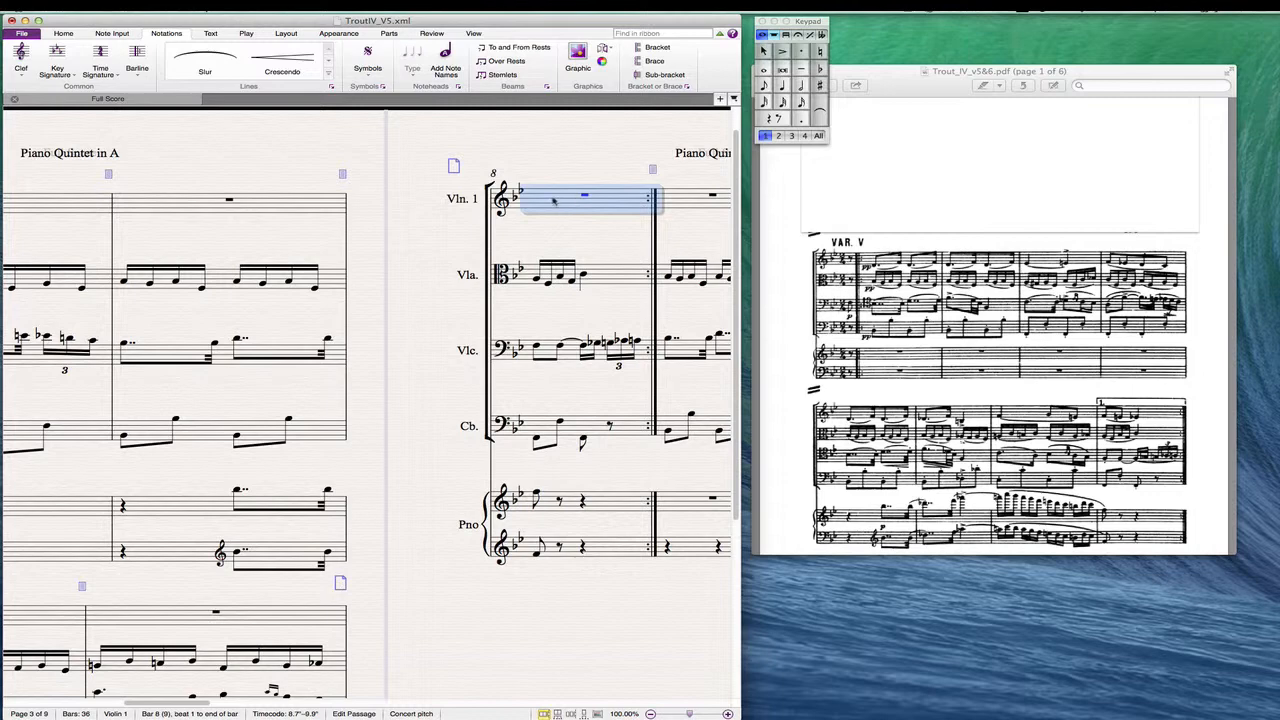
{"action": "key", "text": "l"}
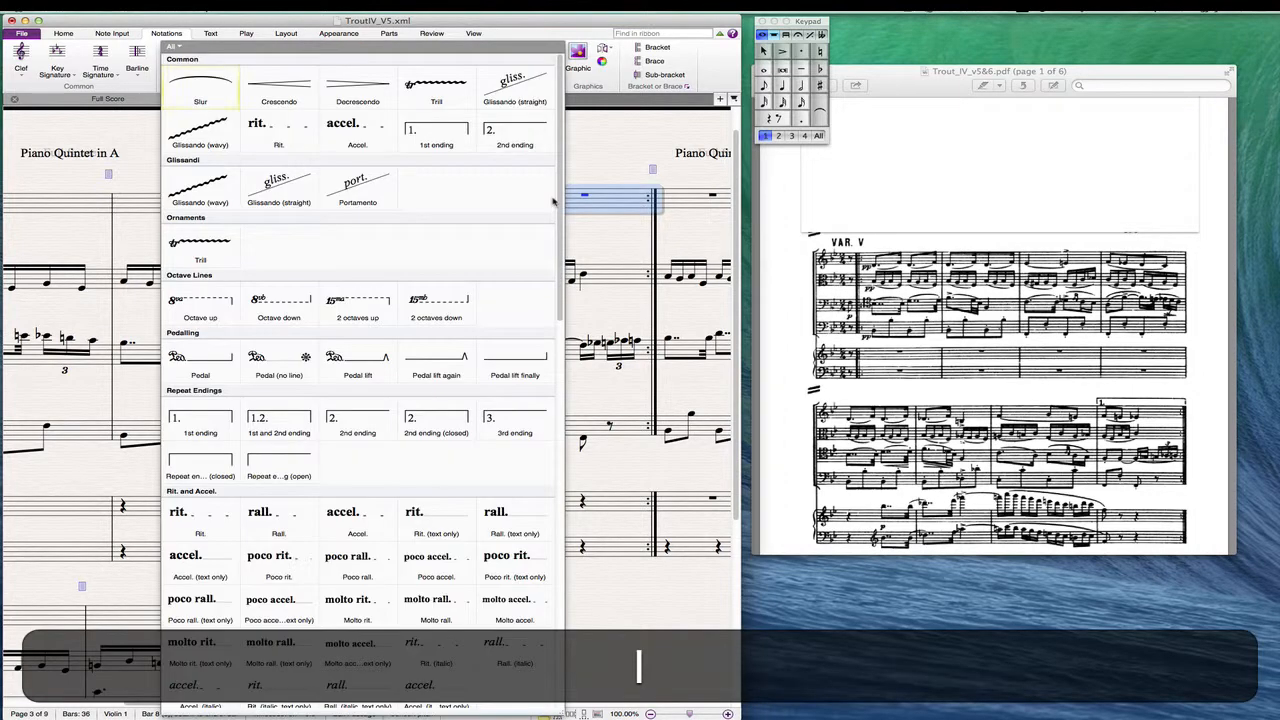
{"action": "left_click", "coordinate": [444, 146]}
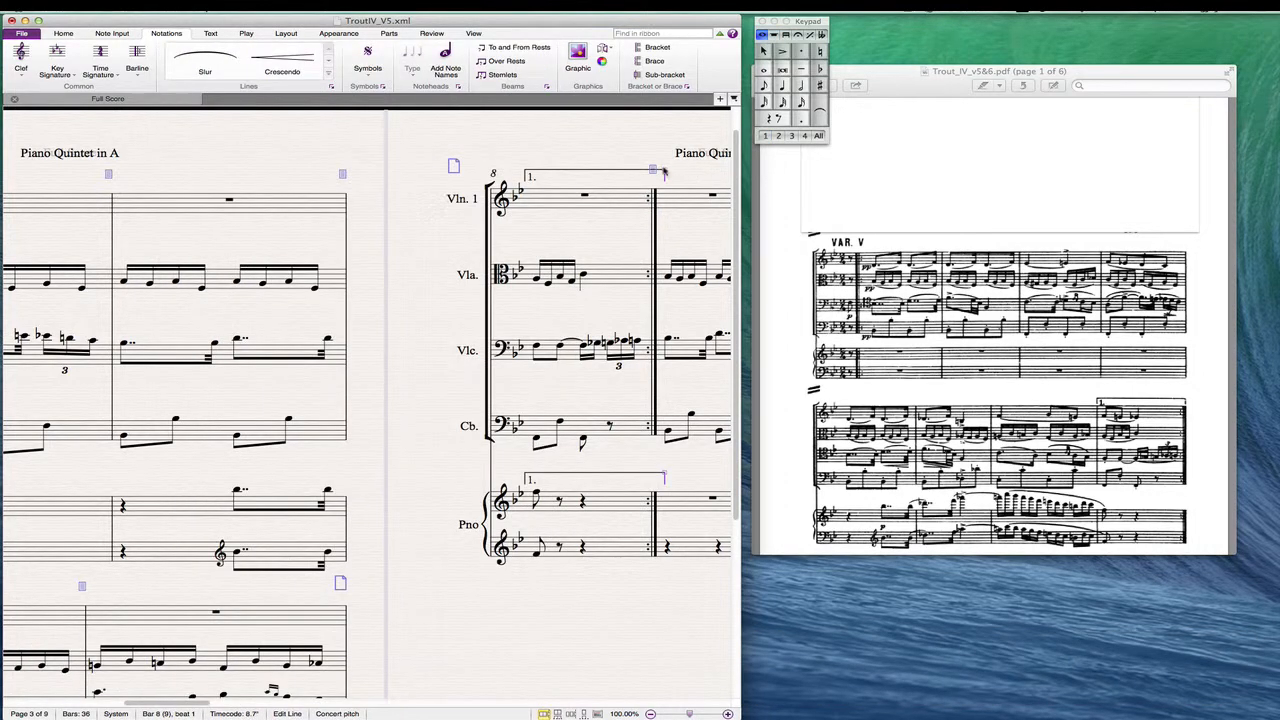
{"action": "left_click_drag", "start_coordinate": [663, 171], "coordinate": [652, 172]}
Delete bars 9 to 15, the written-out repeat, from all staves of the score
{"action": "scroll", "coordinate": [678, 210], "scroll_direction": "right", "scroll_amount": 5}
{"action": "left_click", "coordinate": [527, 203]}
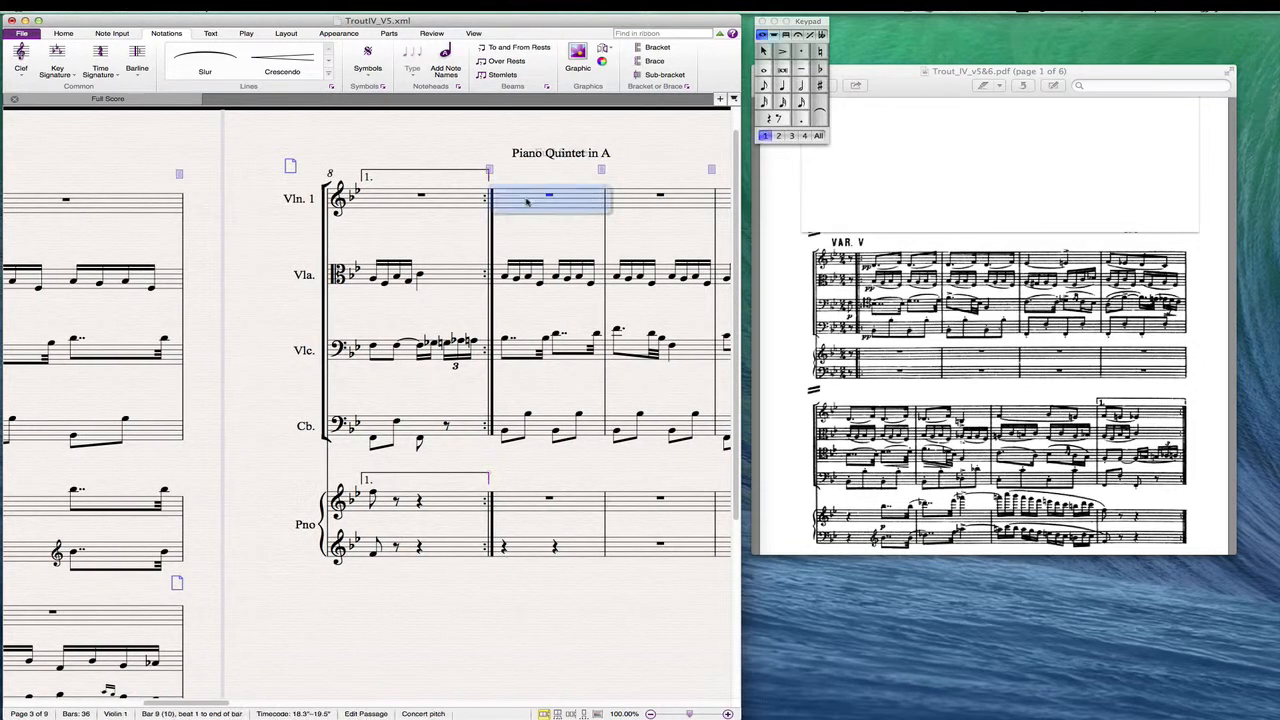
{"action": "scroll", "coordinate": [530, 203], "scroll_direction": "right", "scroll_amount": 6}
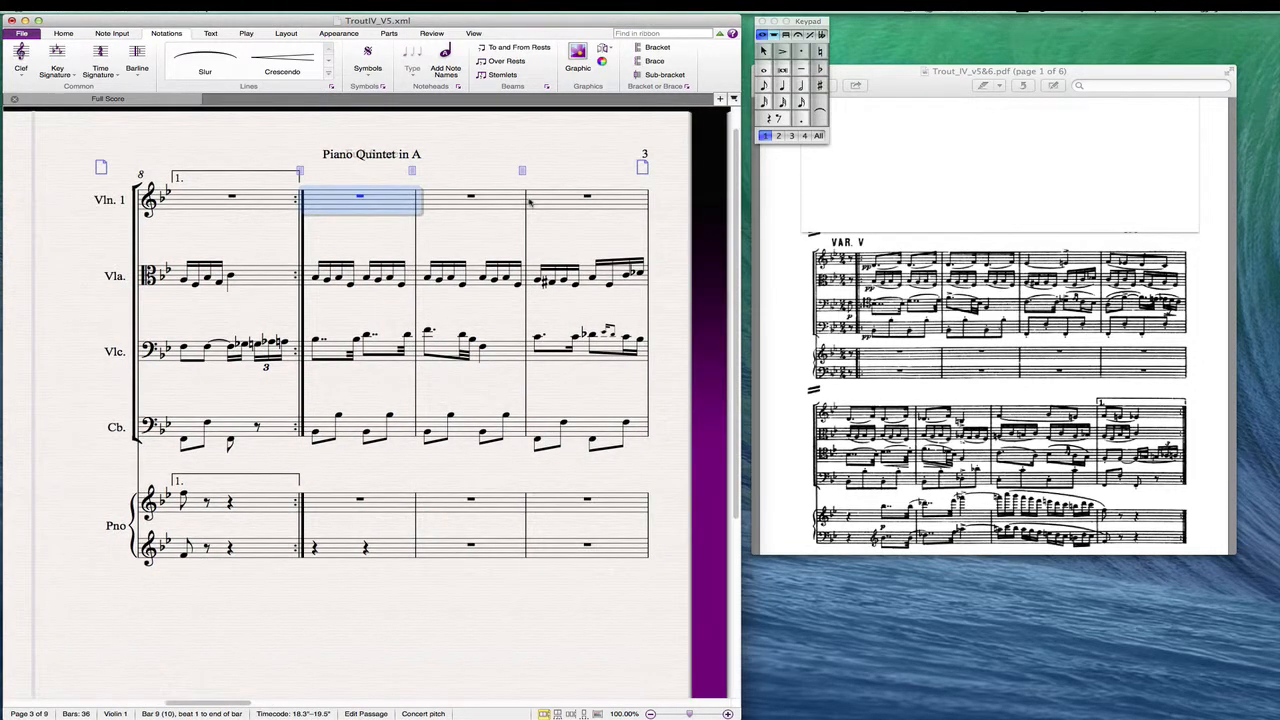
{"action": "scroll", "coordinate": [530, 203], "scroll_direction": "right", "scroll_amount": 12}
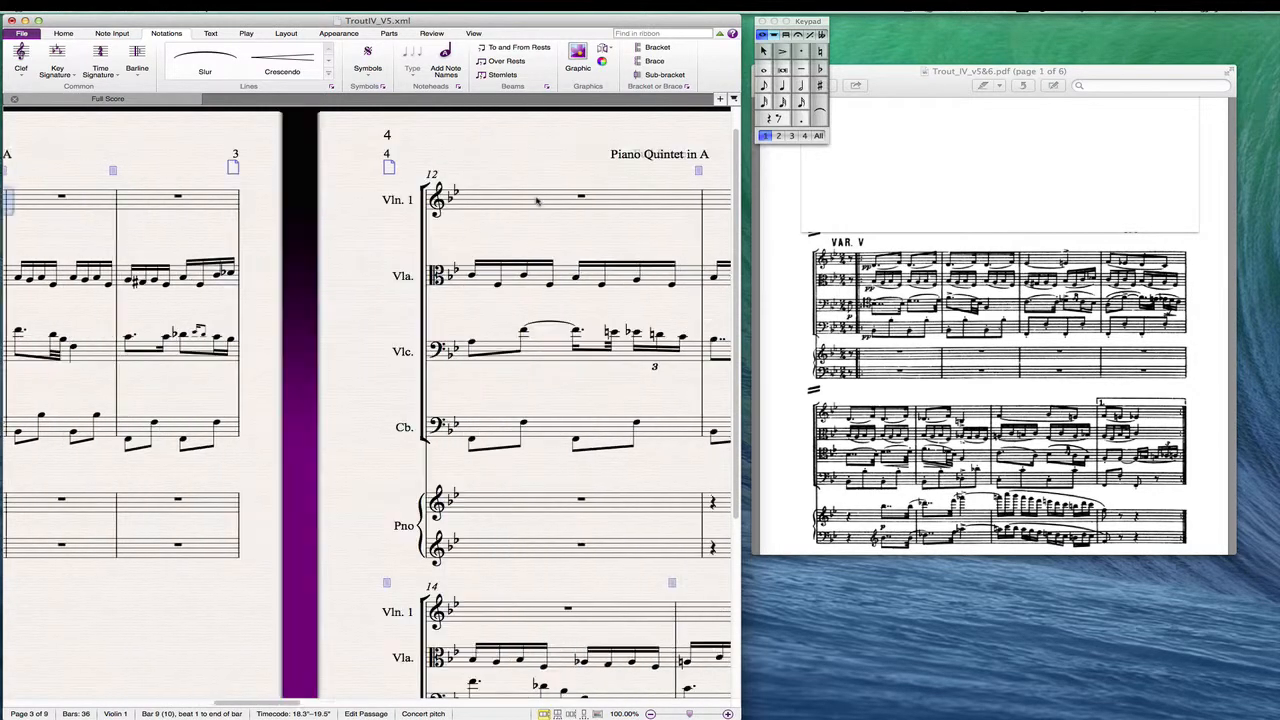
{"action": "scroll", "coordinate": [537, 201], "scroll_direction": "right", "scroll_amount": 8}
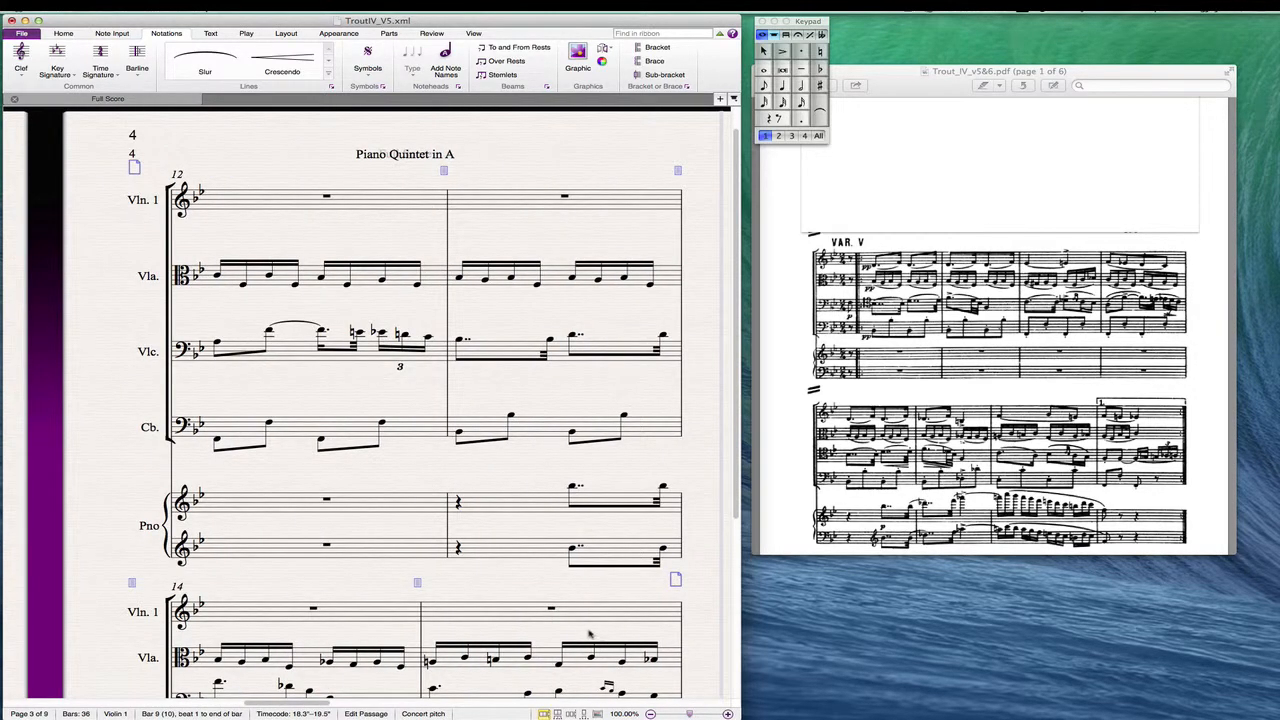
{"action": "left_click", "coordinate": [523, 615], "text": "super"}
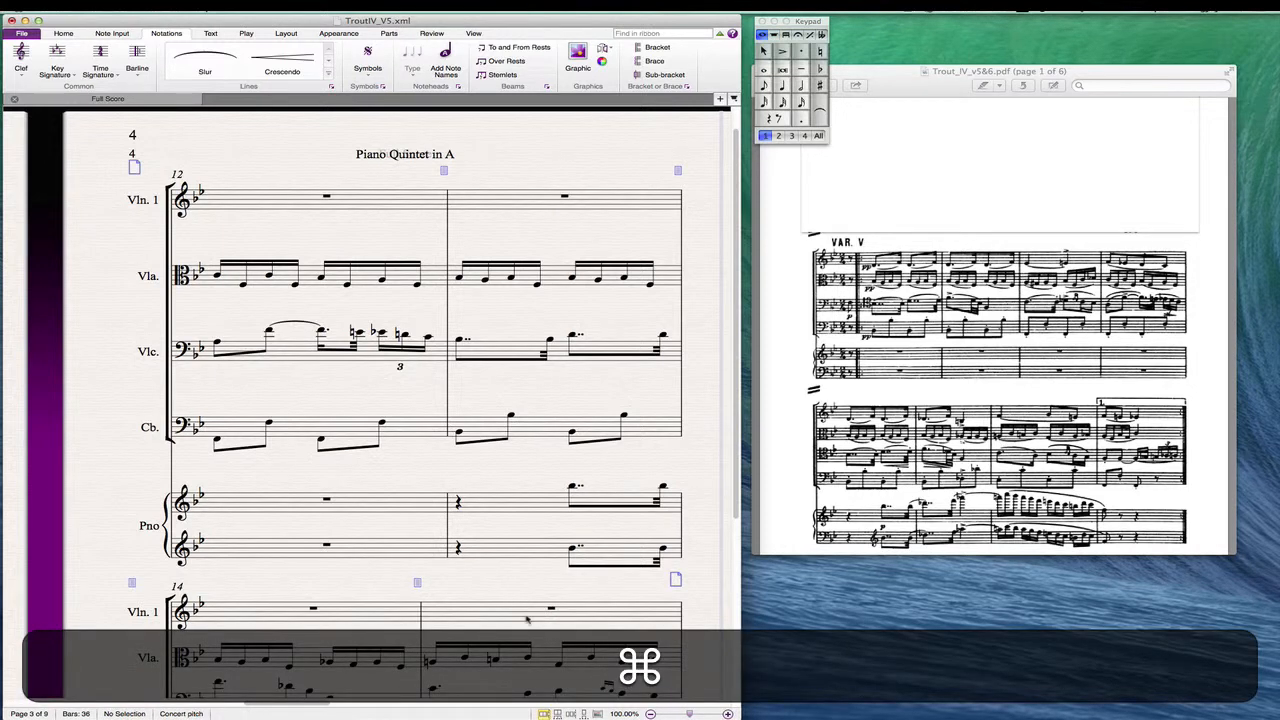
{"action": "left_click", "coordinate": [516, 620], "text": "super"}
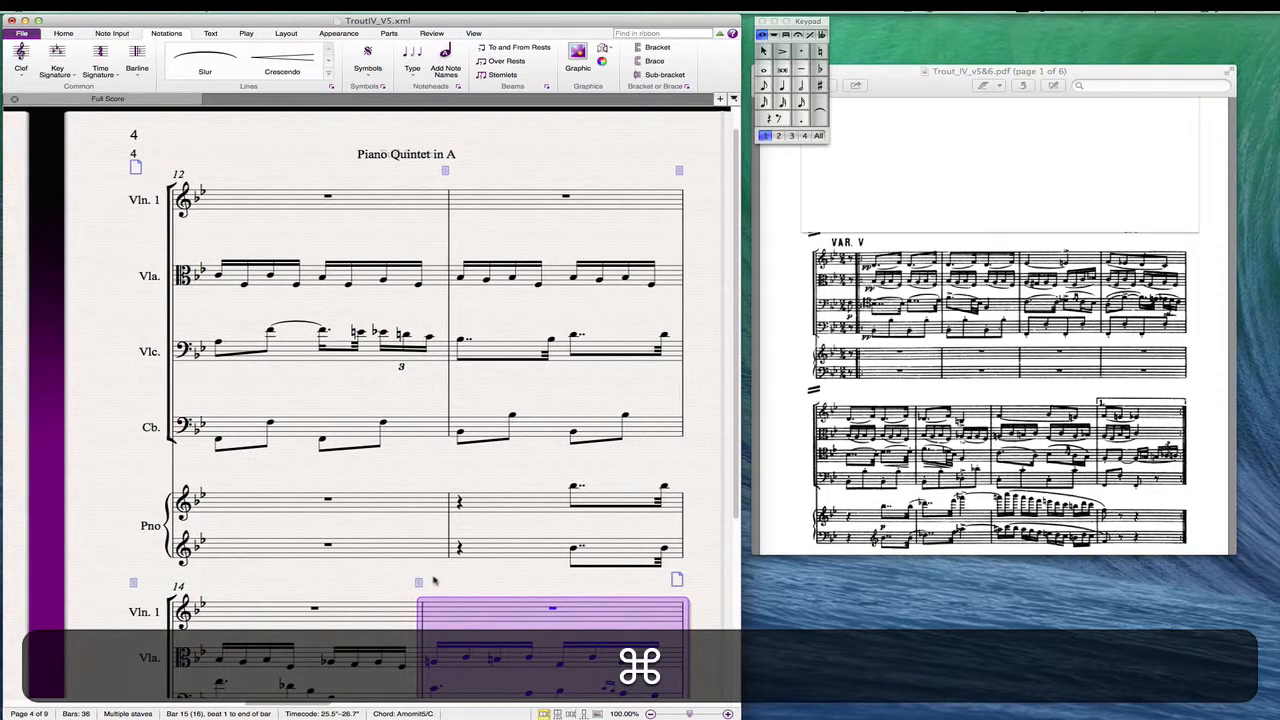
{"action": "scroll", "coordinate": [480, 585], "scroll_direction": "left", "scroll_amount": 5}
{"action": "scroll", "coordinate": [435, 580], "scroll_direction": "left", "scroll_amount": 6}
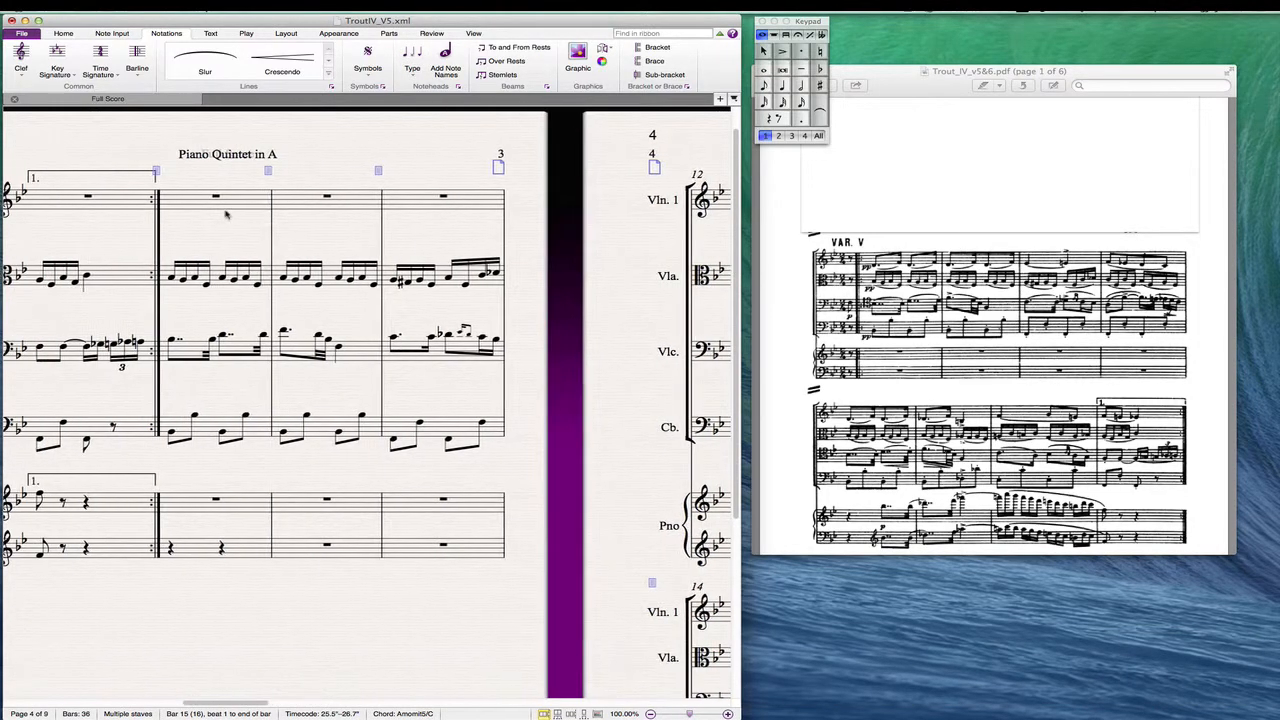
{"action": "left_click", "coordinate": [241, 203], "text": "shift"}
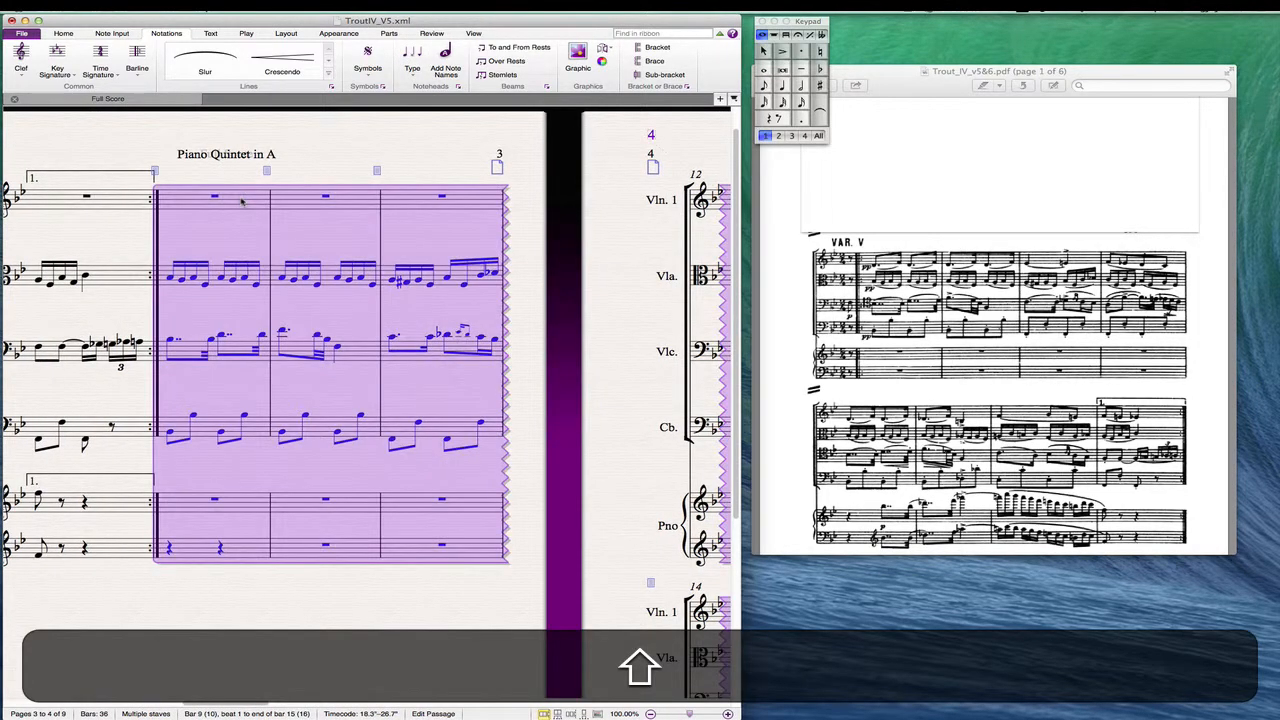
{"action": "key", "text": "BackSpace"}
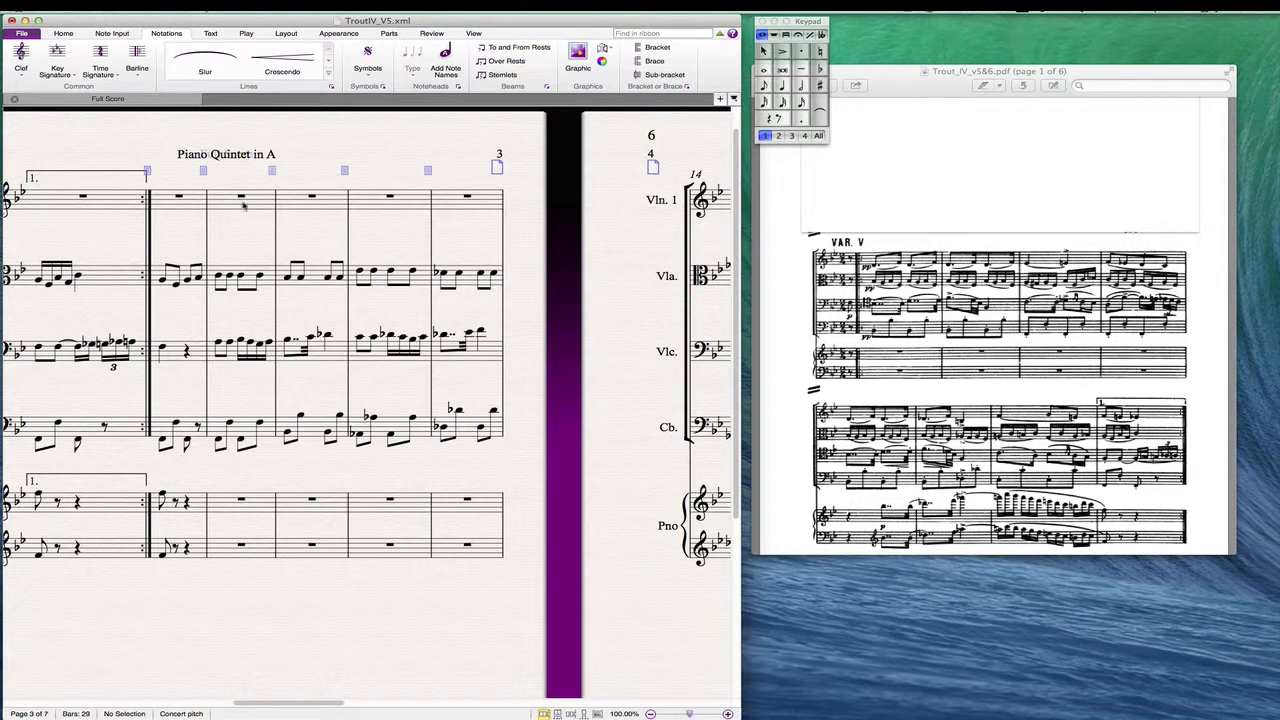
Add a 2nd ending line over bar 9, directly after the End Repeat barline
{"action": "left_click", "coordinate": [166, 204]}
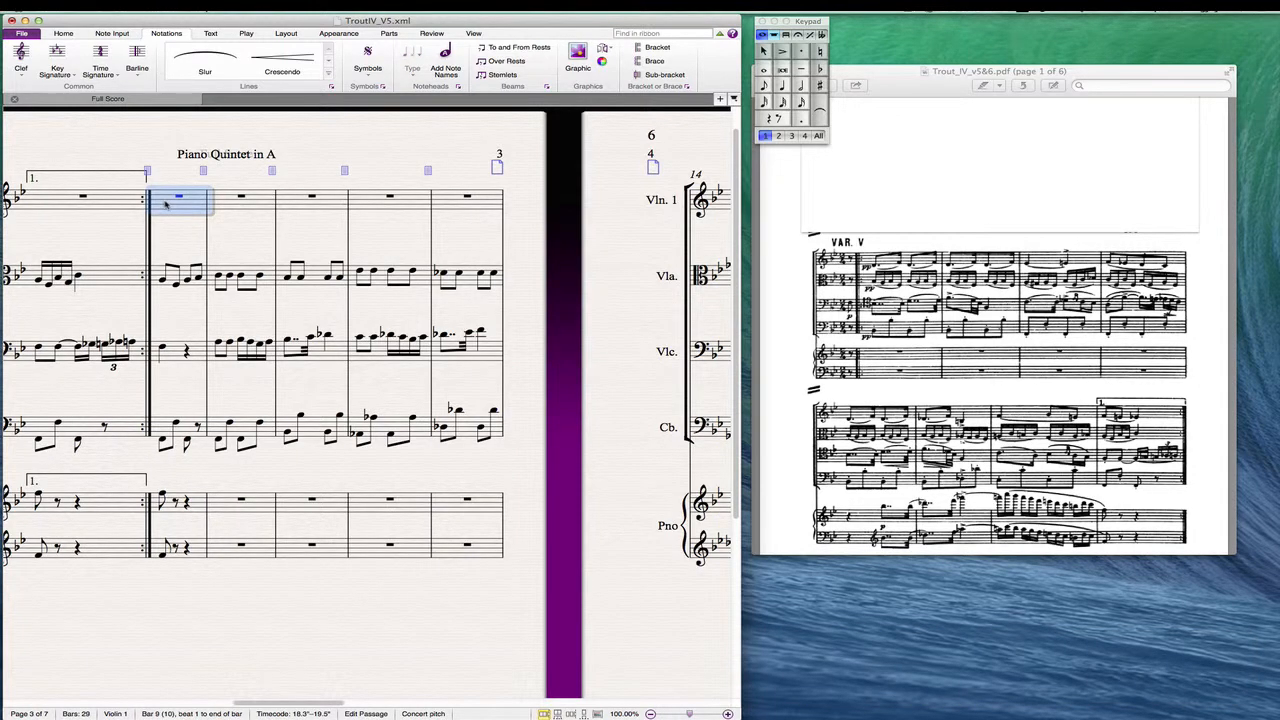
{"action": "key", "text": "l"}
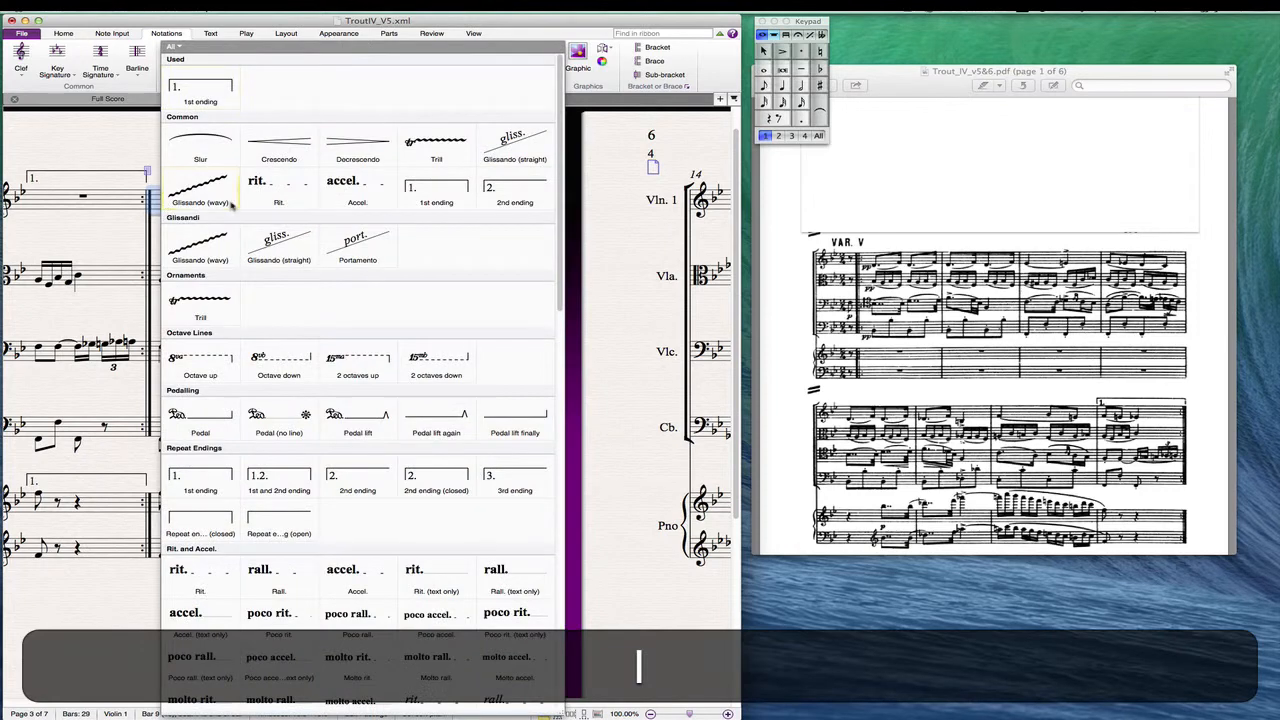
{"action": "left_click", "coordinate": [497, 187]}
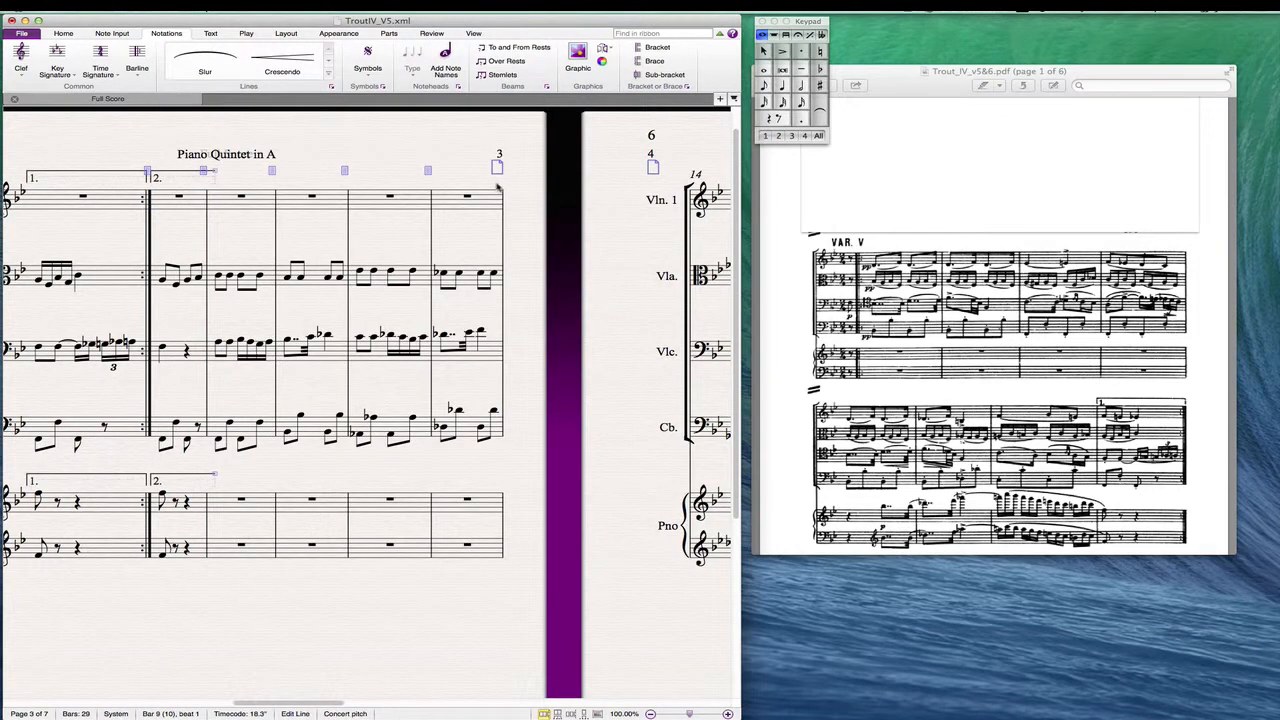
{"action": "scroll", "coordinate": [380, 325], "scroll_direction": "right", "scroll_amount": 3}
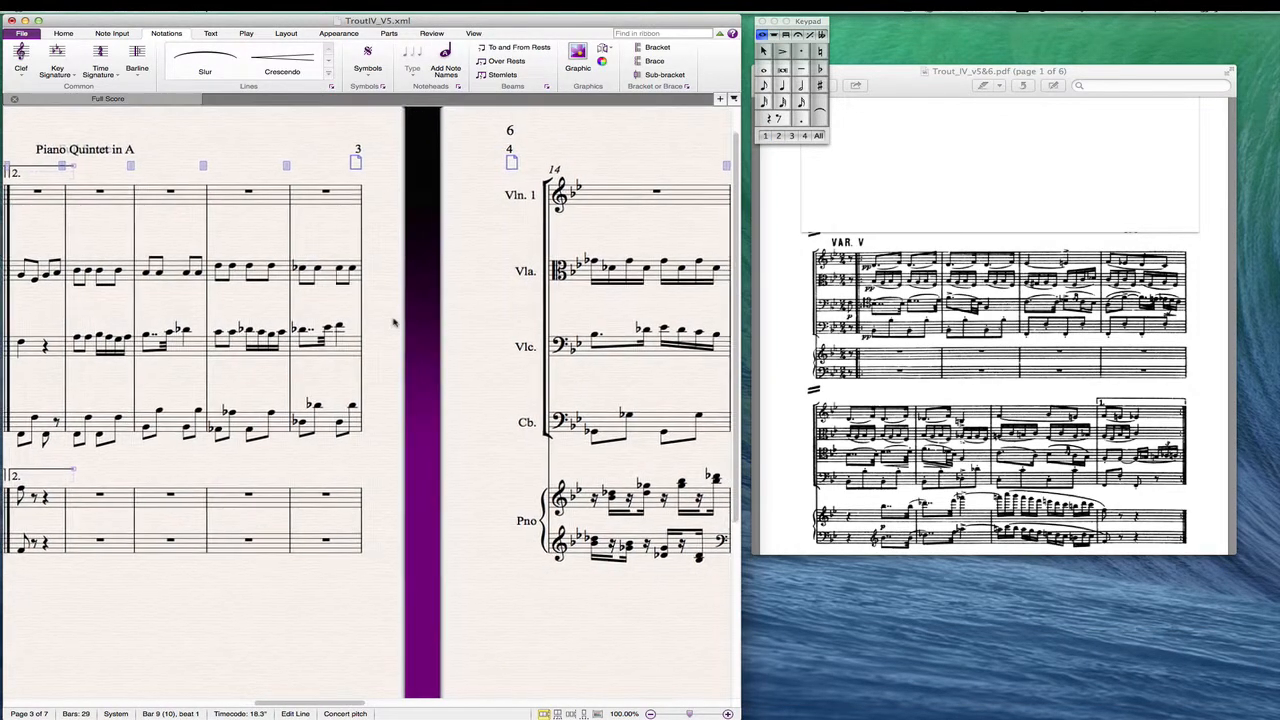
{"action": "scroll", "coordinate": [395, 322], "scroll_direction": "right", "scroll_amount": 10}
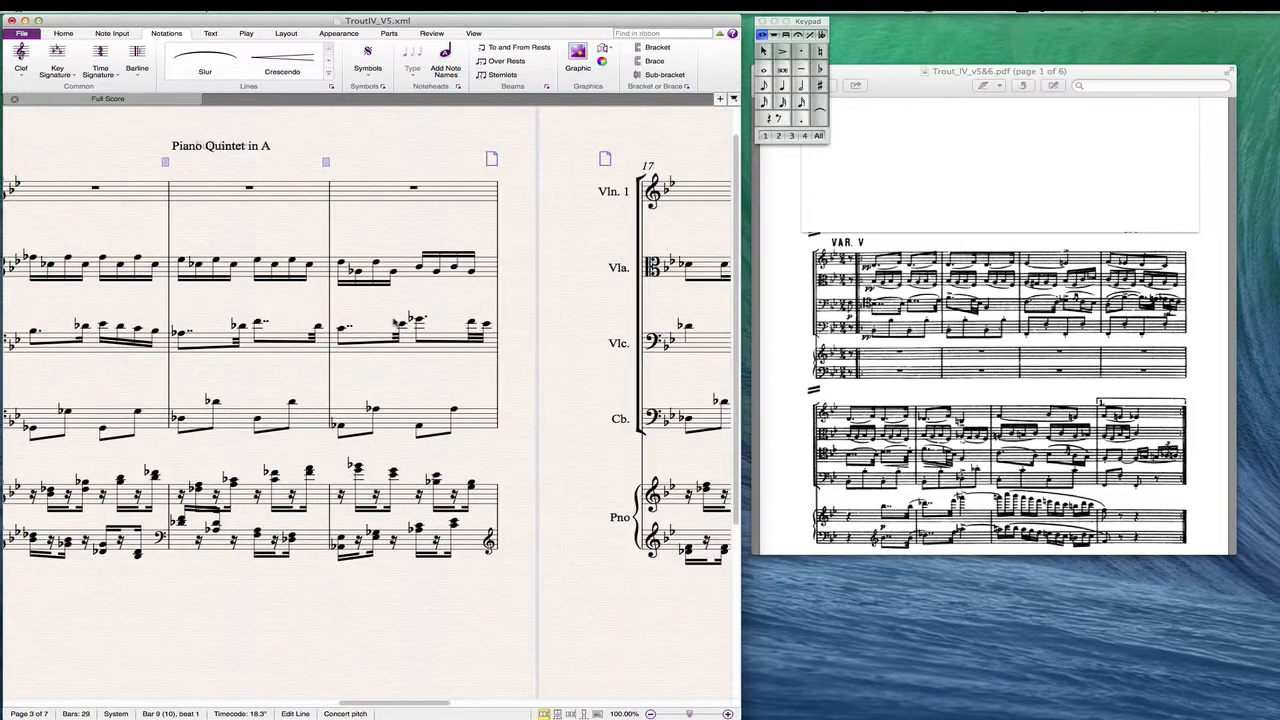
{"action": "scroll", "coordinate": [397, 322], "scroll_direction": "right", "scroll_amount": 5}
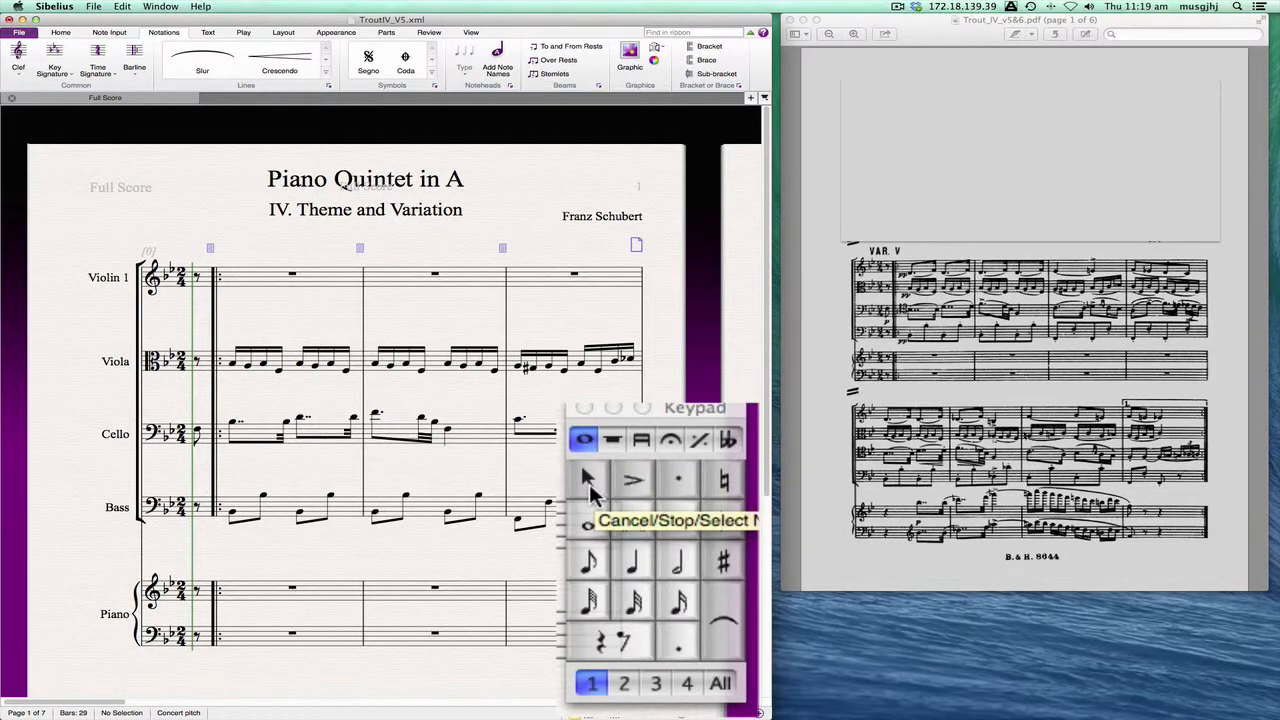
Look through the Keypad's common notes, more notes, beams and articulations layouts, and return to common notes
{"action": "key", "text": "F7"}
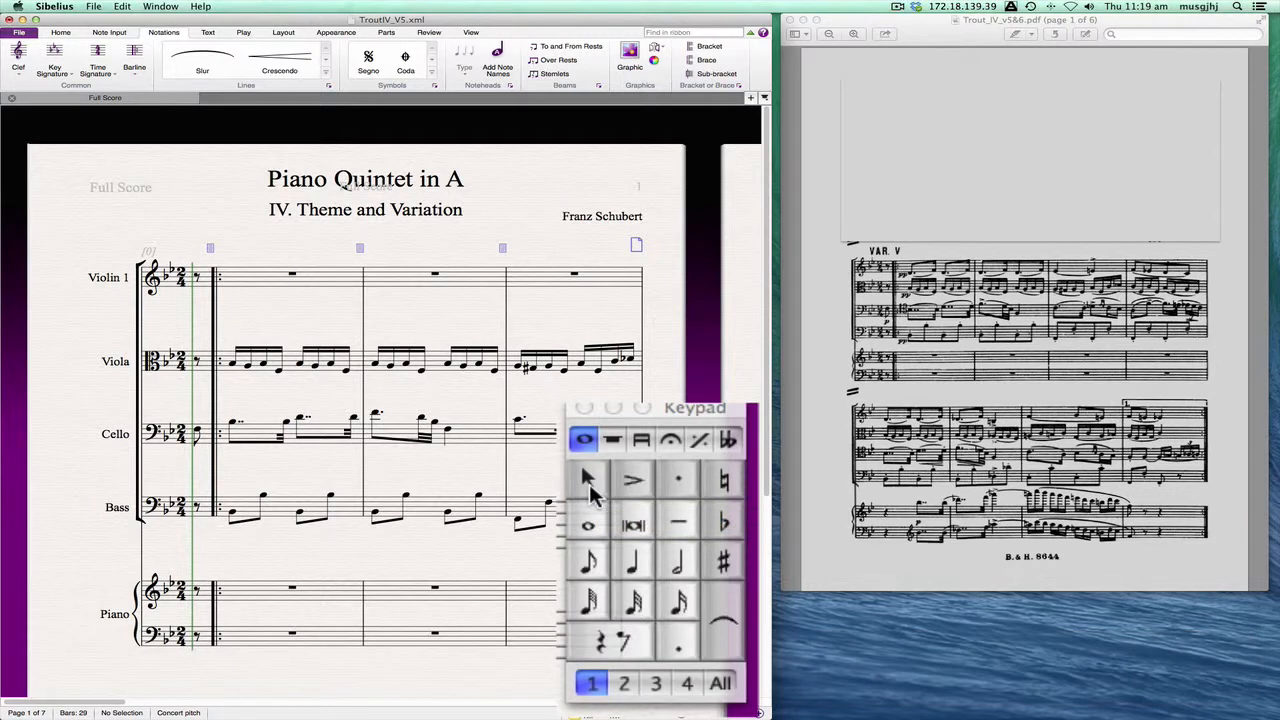
{"action": "key", "text": "F8"}
{"action": "key", "text": "F9"}
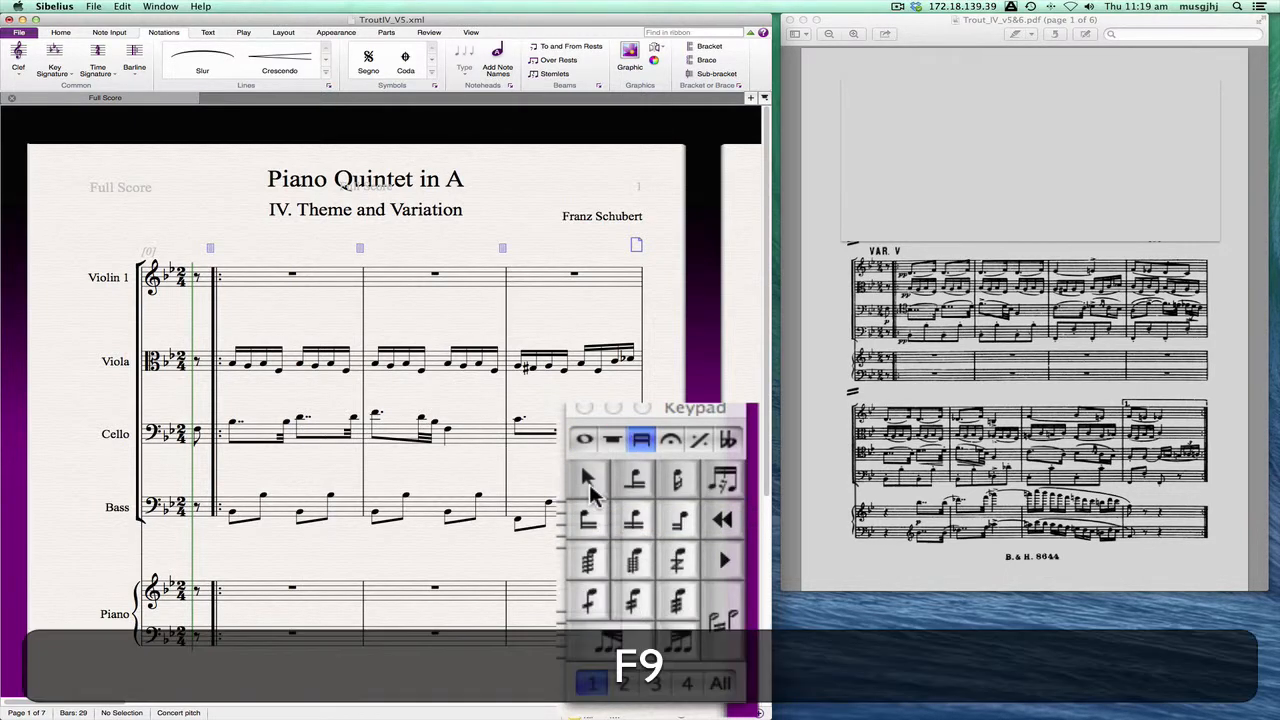
{"action": "key", "text": "F10"}
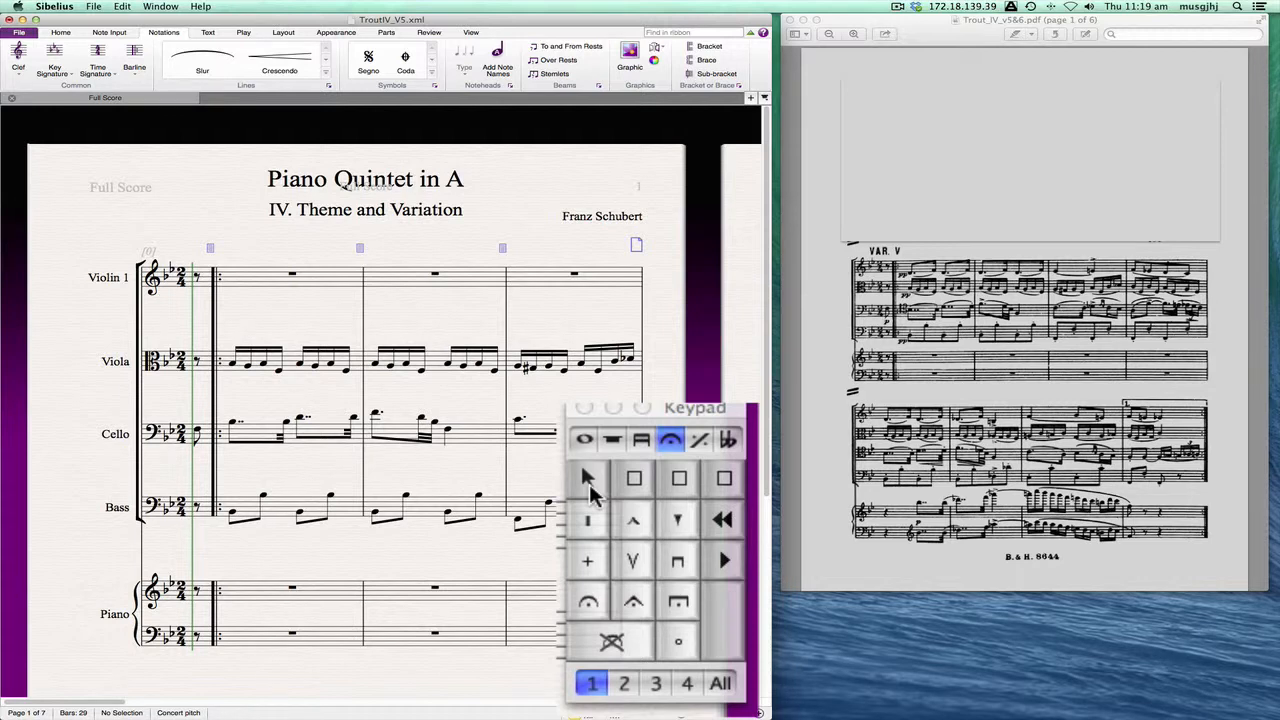
{"action": "key", "text": "F7"}
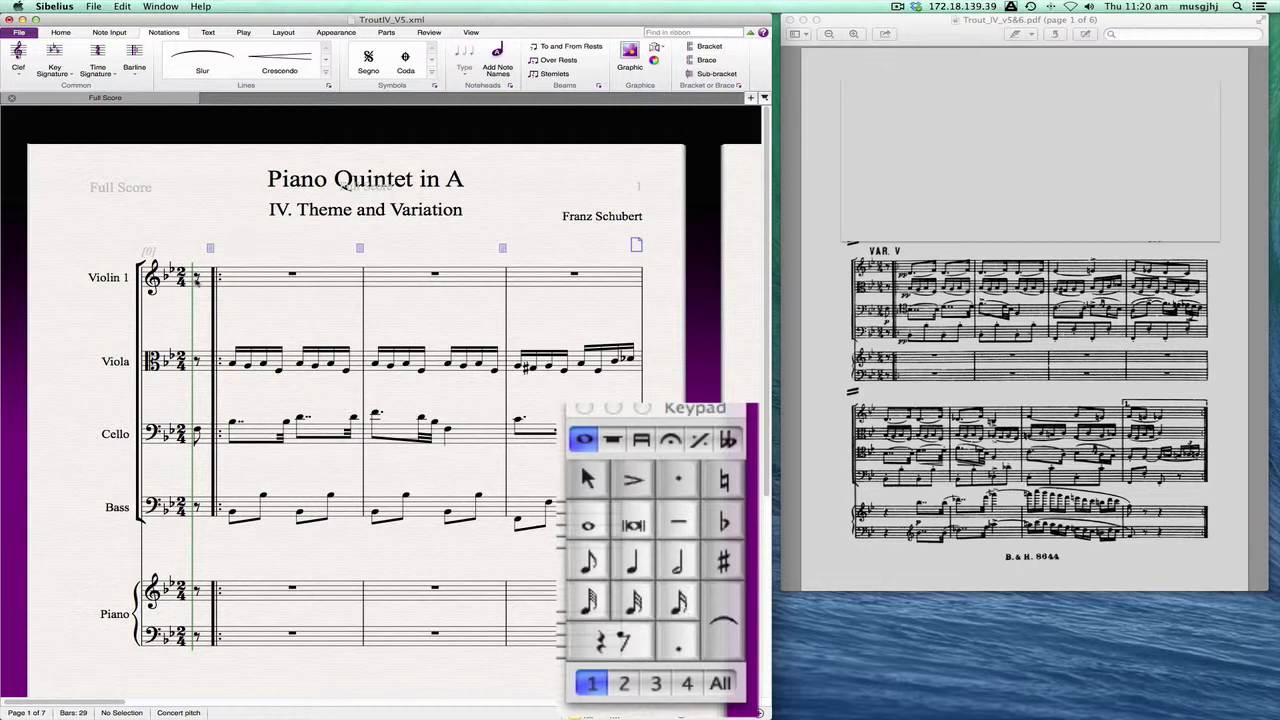
Replace the bar rest at the start of bar 1 in Violin 1 with a dotted eighth-note D4
{"action": "left_click", "coordinate": [197, 278]}
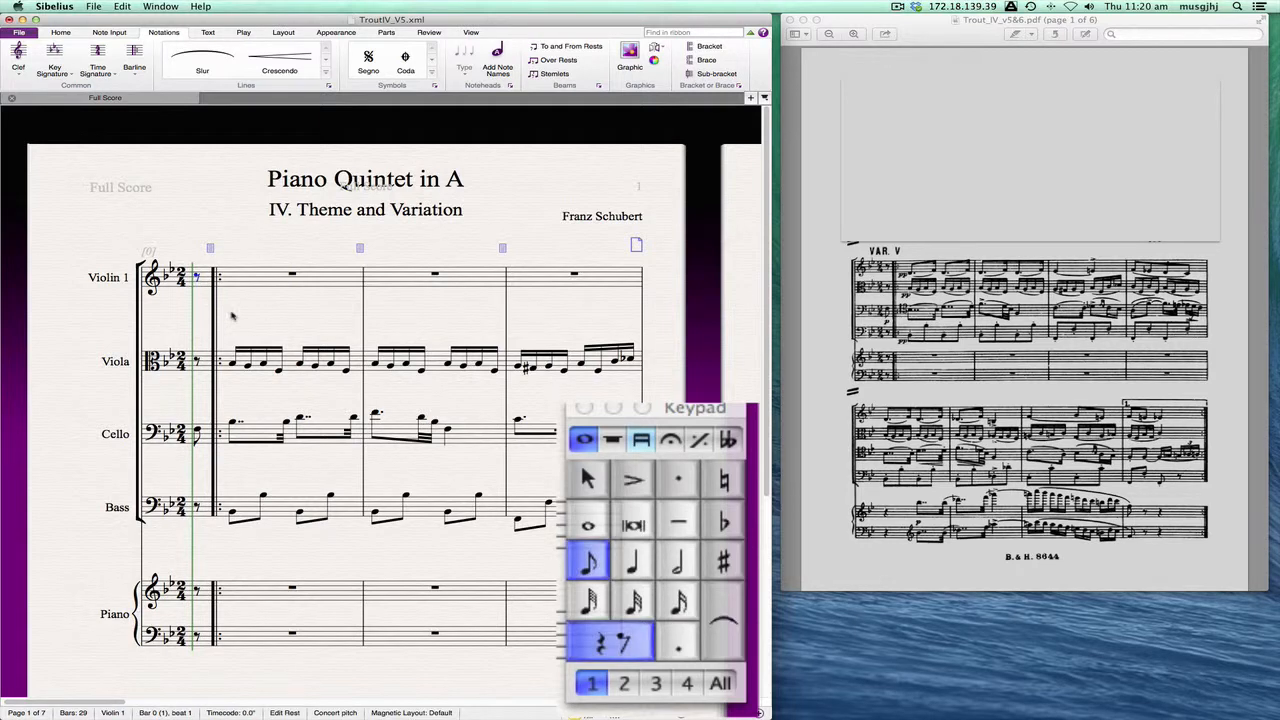
{"action": "key", "text": "Right"}
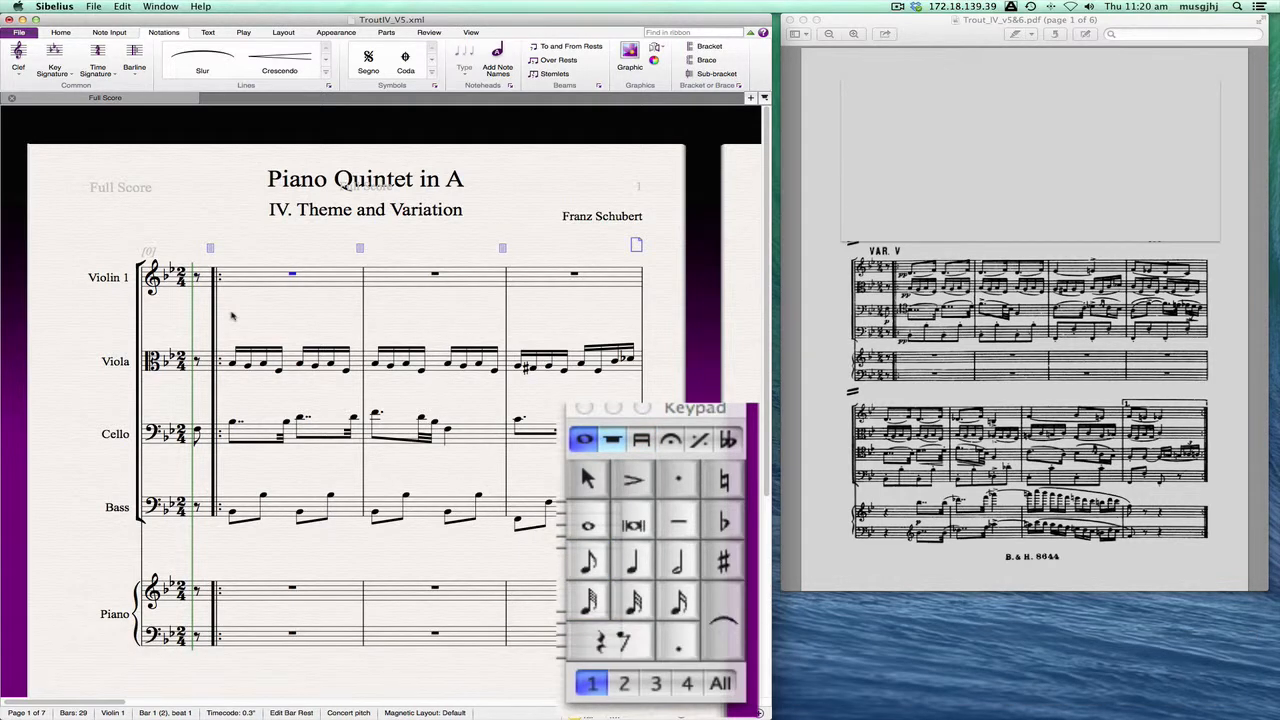
{"action": "key", "text": "4"}
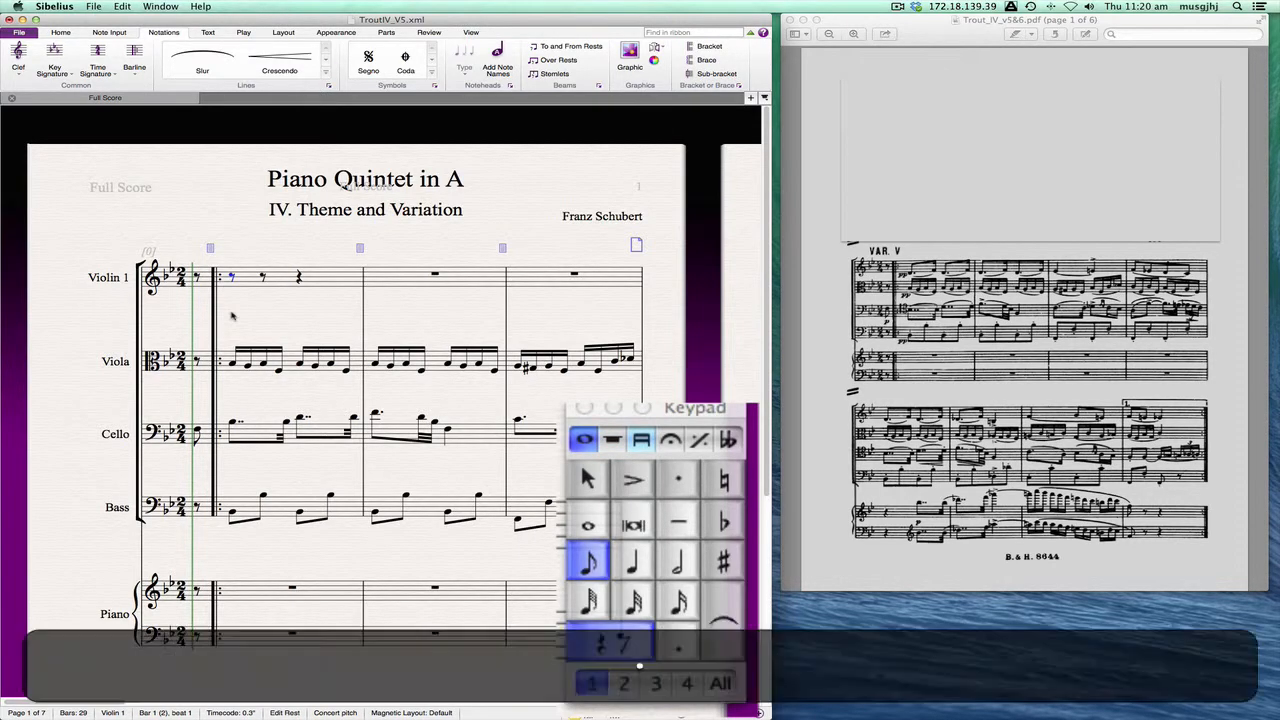
{"action": "key", "text": "period"}
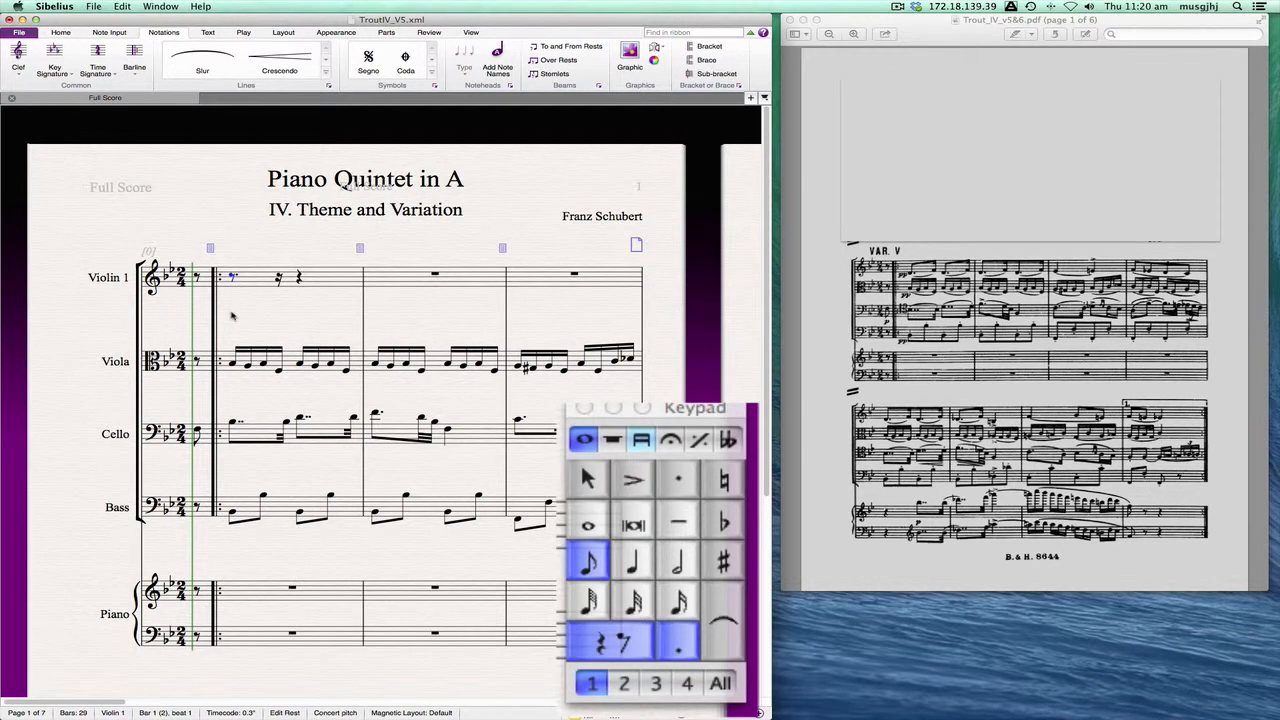
{"action": "key", "text": "d"}
{"action": "key", "text": "3"}
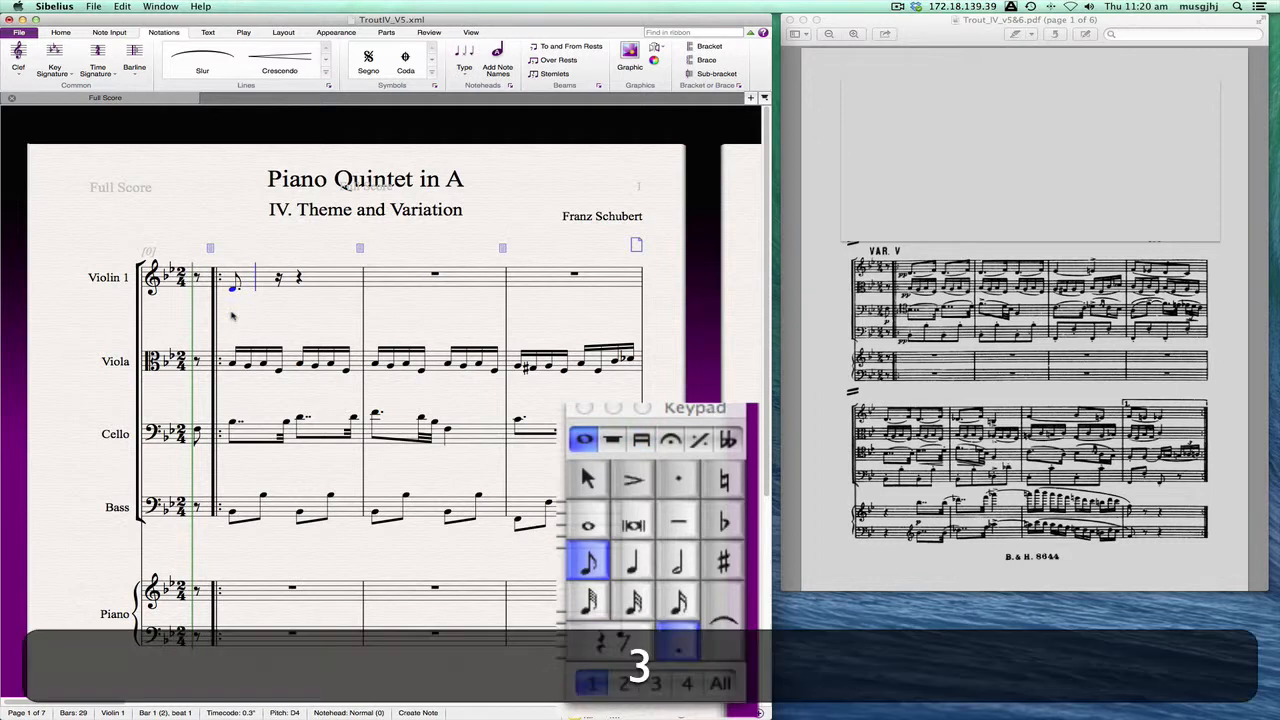
{"action": "key", "text": "4"}
{"action": "key", "text": "period"}
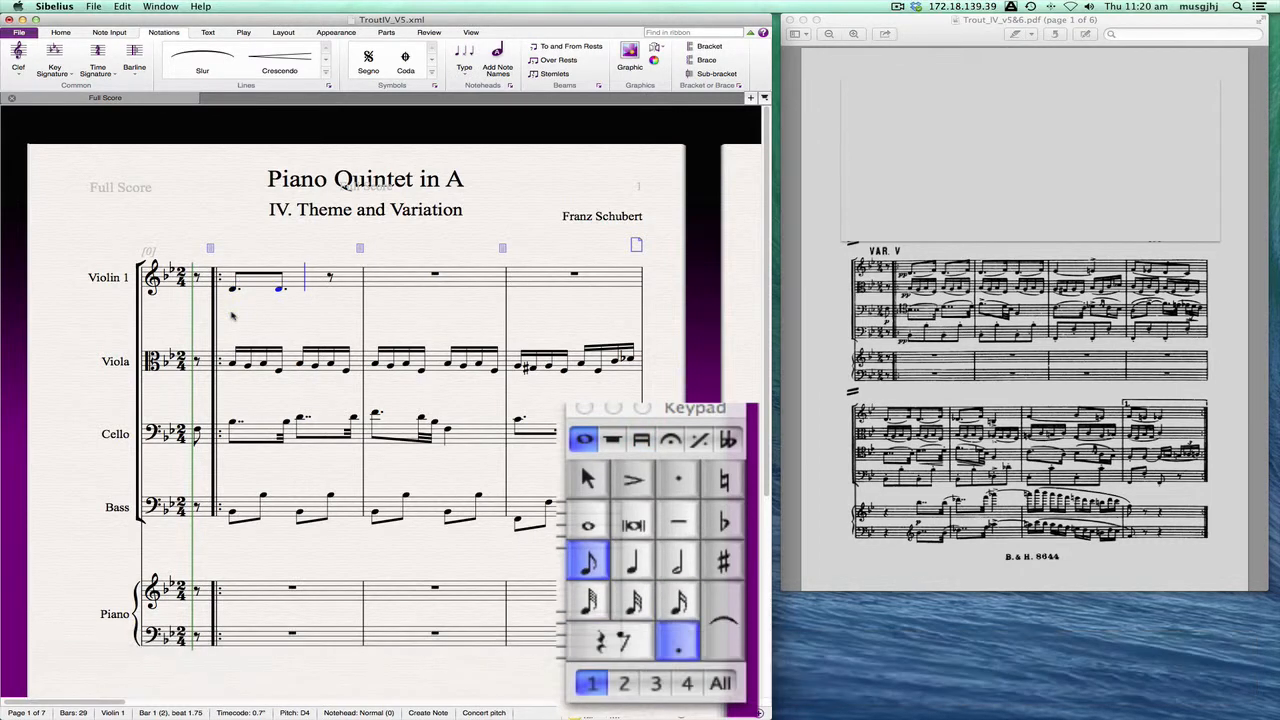
{"action": "key", "text": "BackSpace"}
Complete bar 1 of Violin 1 with a sixteenth-note F4, a dotted eighth-note D4 and another sixteenth-note F4
{"action": "key", "text": "3"}
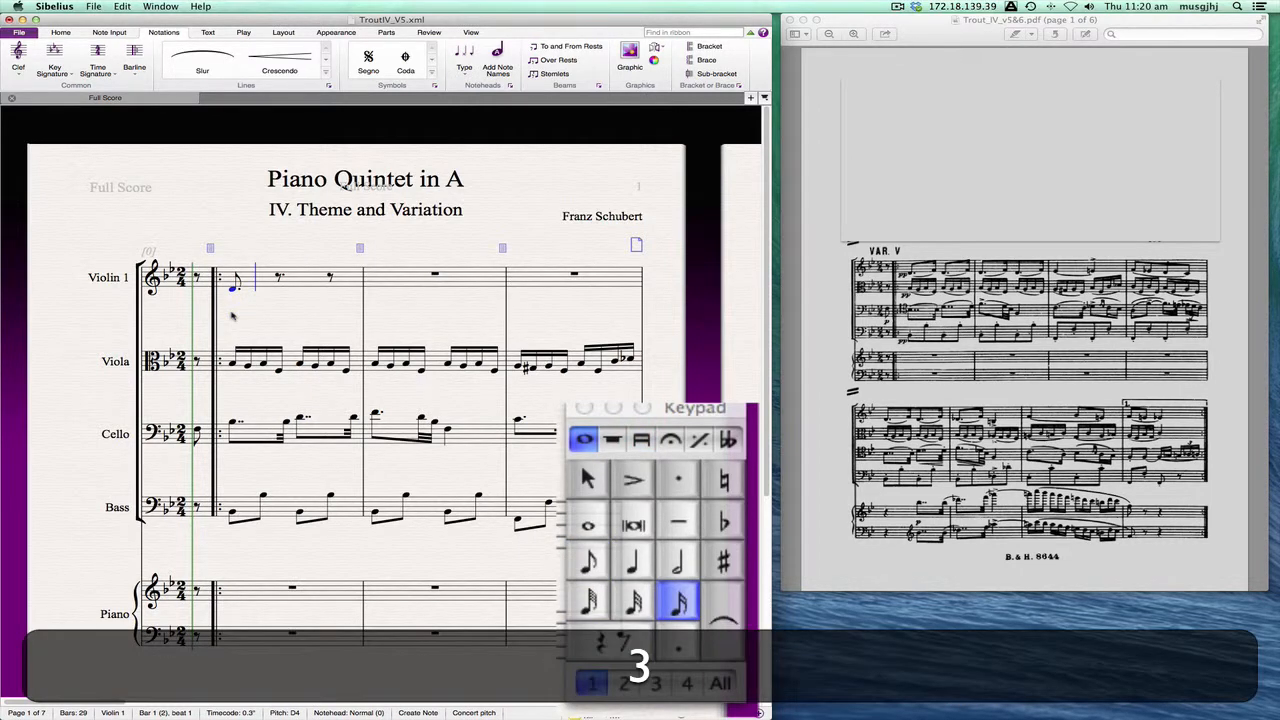
{"action": "key", "text": "f"}
{"action": "key", "text": "4"}
{"action": "key", "text": "period"}
{"action": "key", "text": "d"}
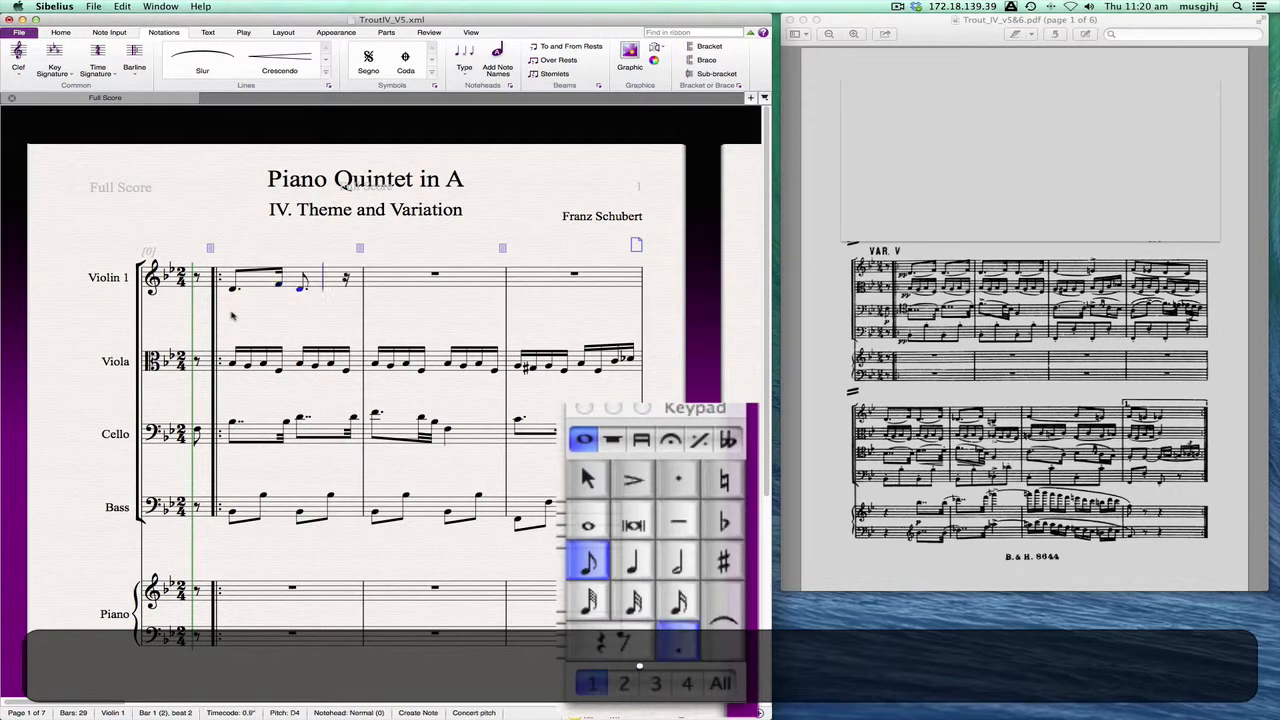
{"action": "key", "text": "3"}
{"action": "key", "text": "f"}
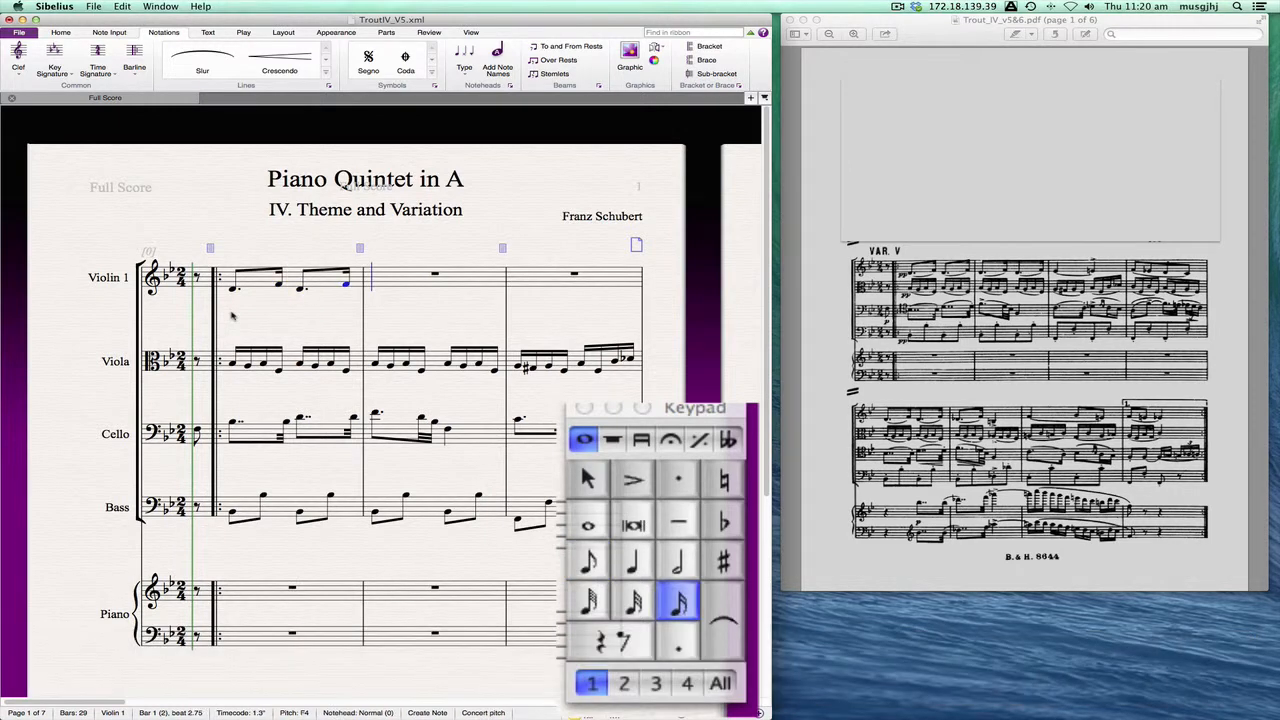
Fill bar 2 of Violin 1 with two pairs of a dotted eighth-note D4 and a sixteenth-note F4
{"action": "key", "text": "4"}
{"action": "key", "text": "period"}
{"action": "key", "text": "d"}
{"action": "key", "text": "3"}
{"action": "key", "text": "f"}
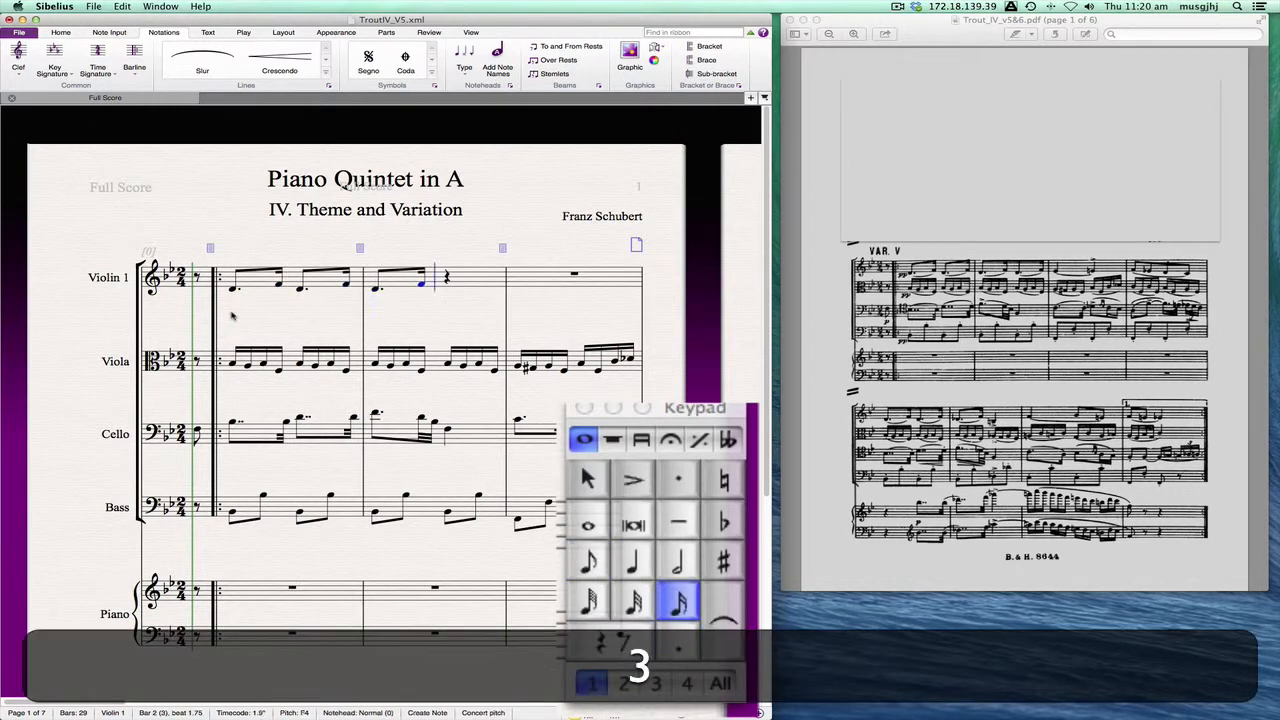
{"action": "key", "text": "4"}
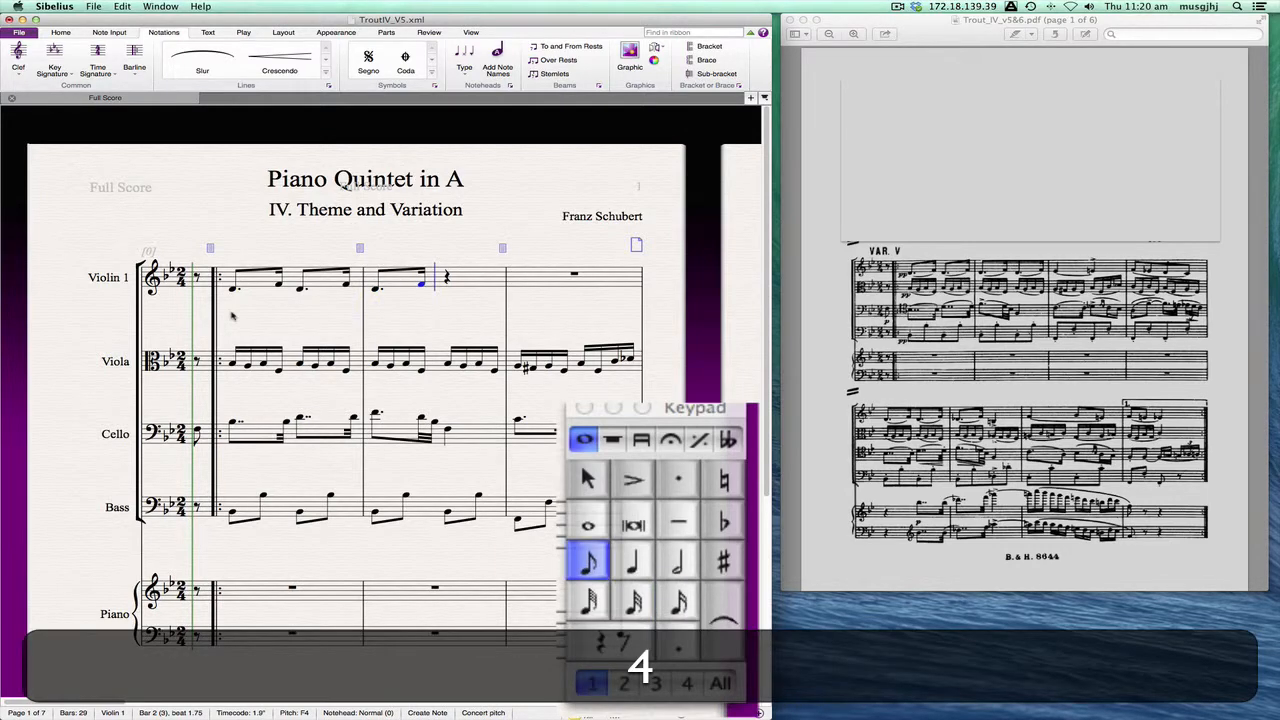
{"action": "key", "text": "period"}
{"action": "key", "text": "d"}
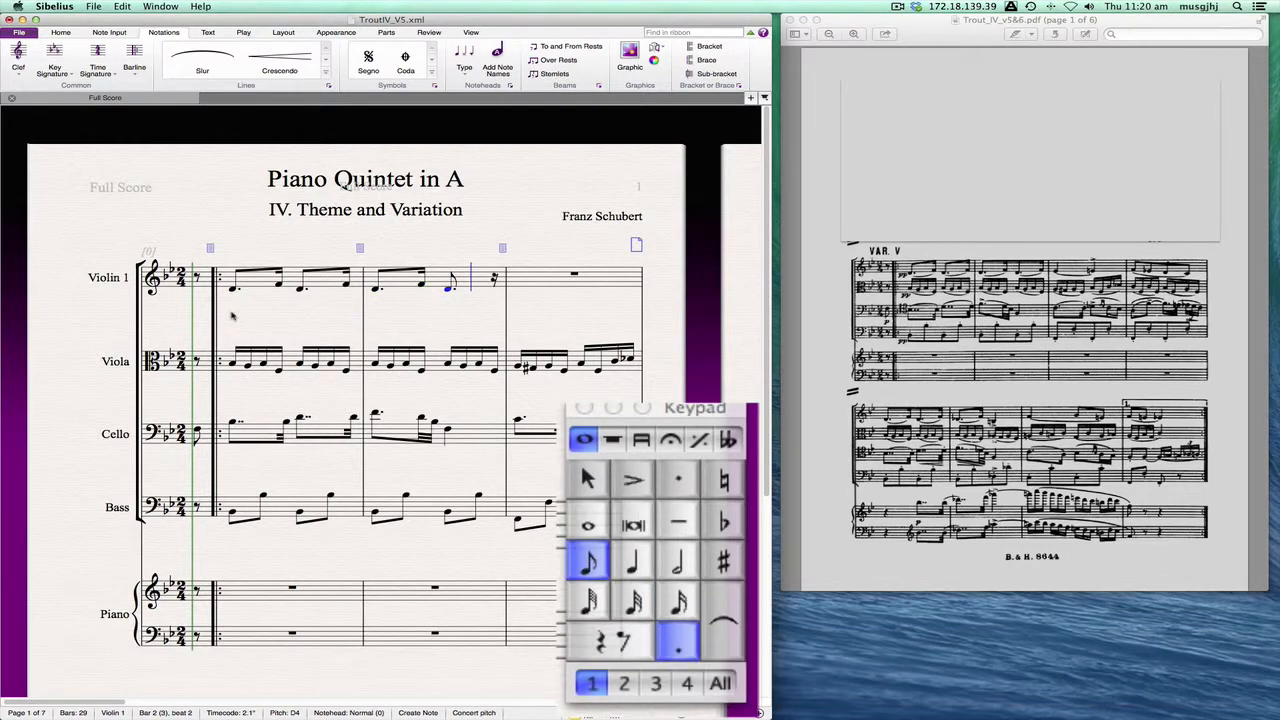
{"action": "key", "text": "3"}
{"action": "key", "text": "f"}
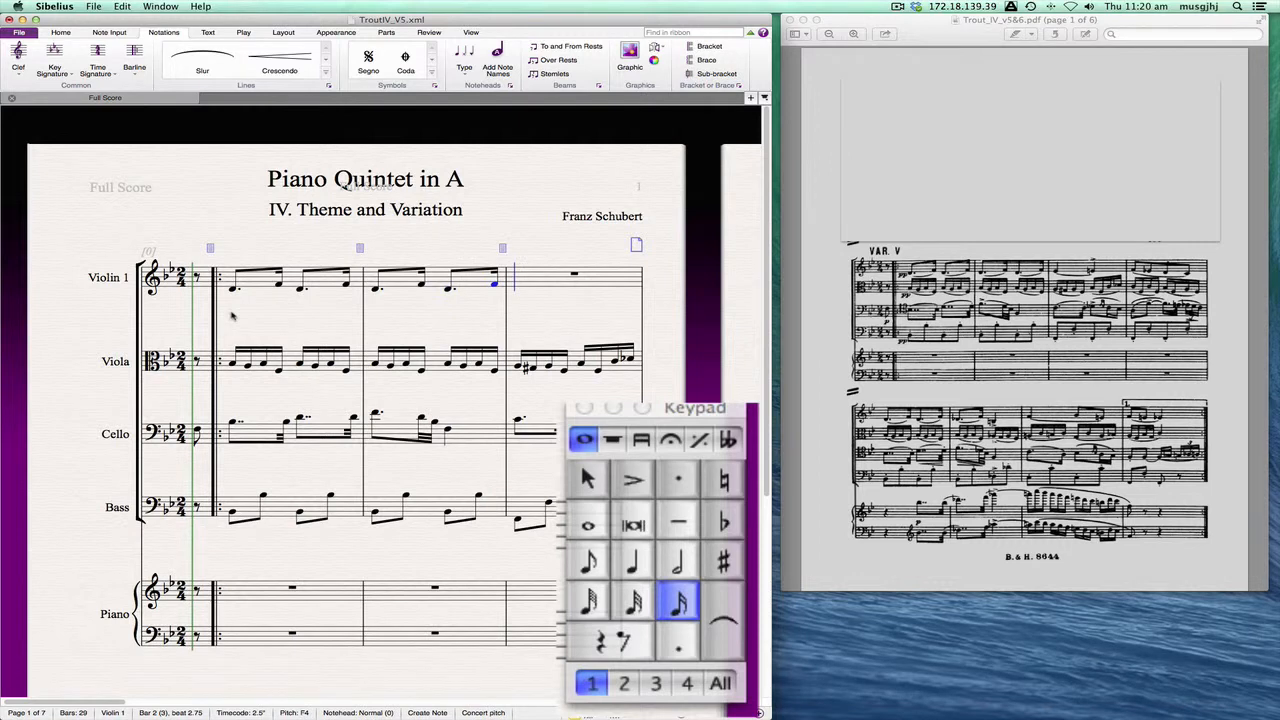
Fill bar 3 of Violin 1 with a quarter-note Eb4 followed by an accented quarter-note E4
{"action": "key", "text": "5"}
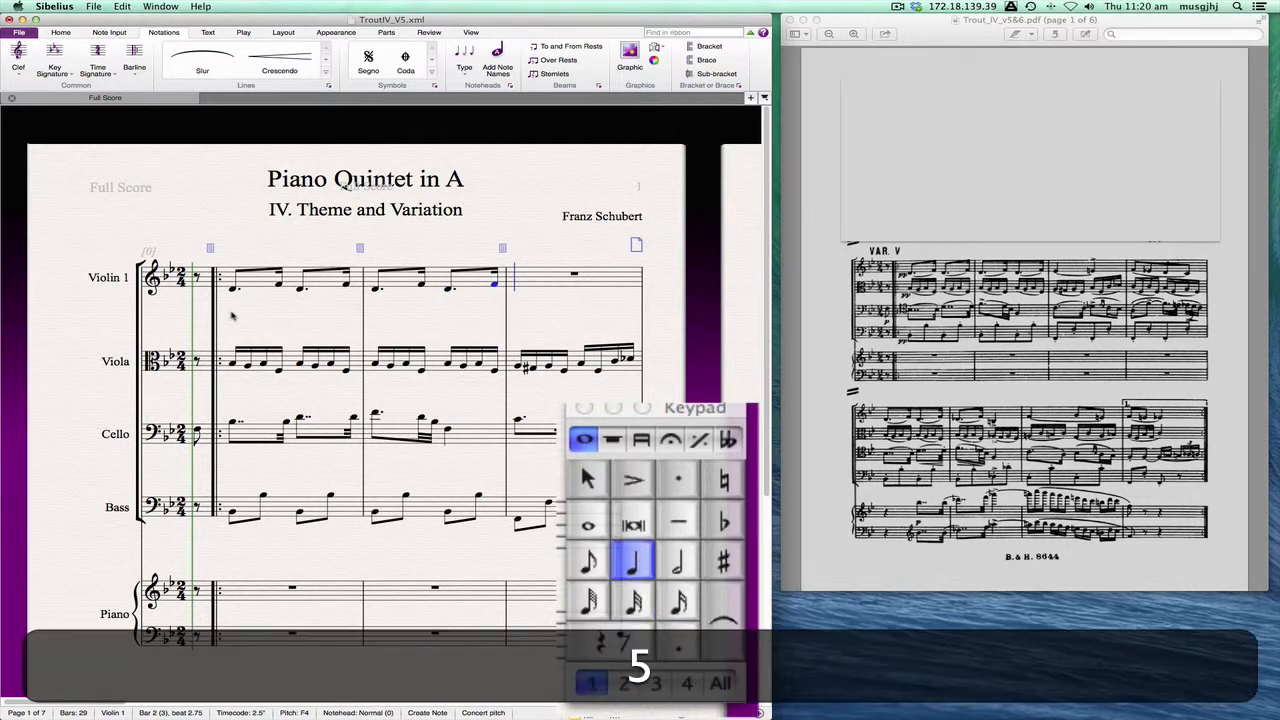
{"action": "key", "text": "e"}
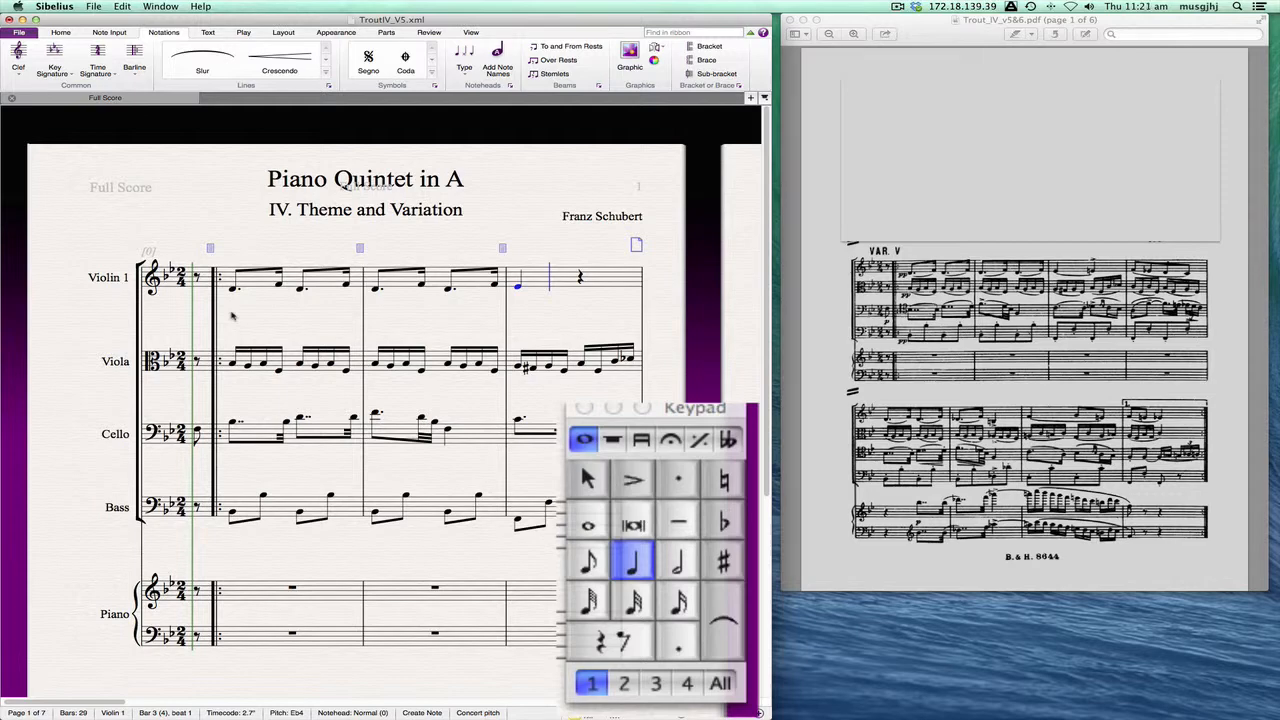
{"action": "key", "text": "equal"}
{"action": "key", "text": "e"}
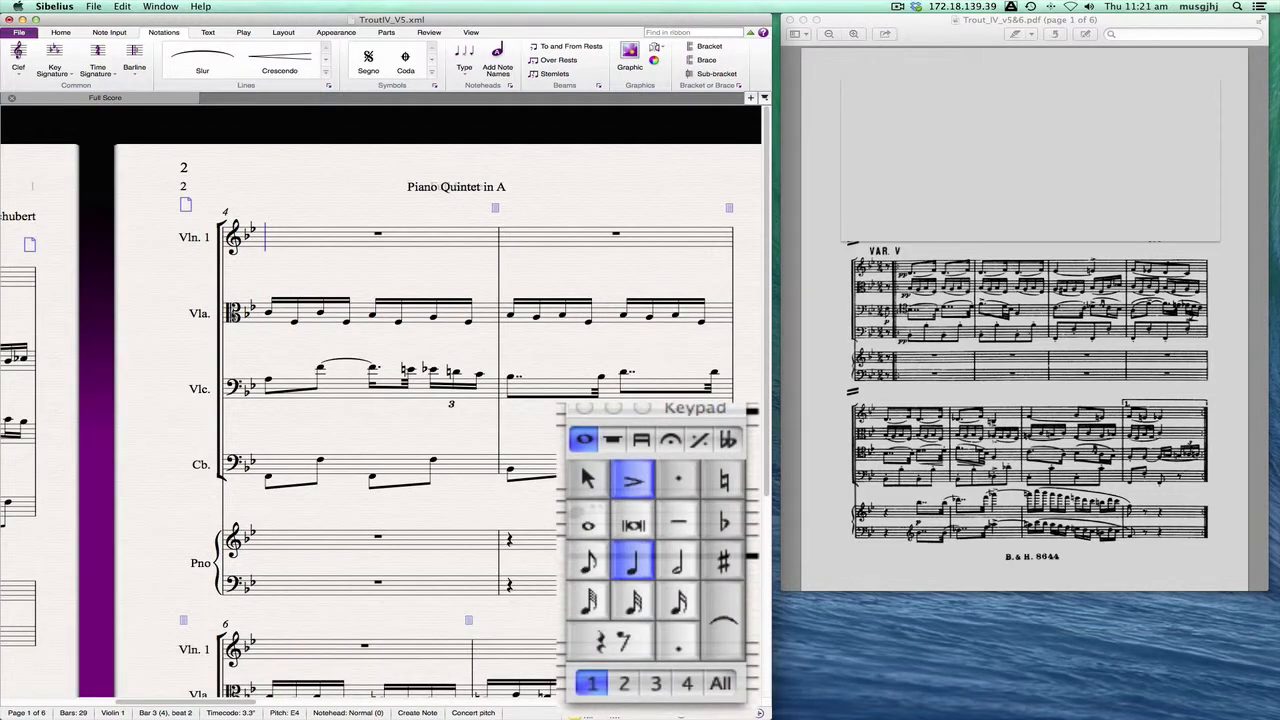
Fill bar 4 of Violin 1 with unaccented eighth notes F4, Eb4, D4 and C4
{"action": "key", "text": "equal"}
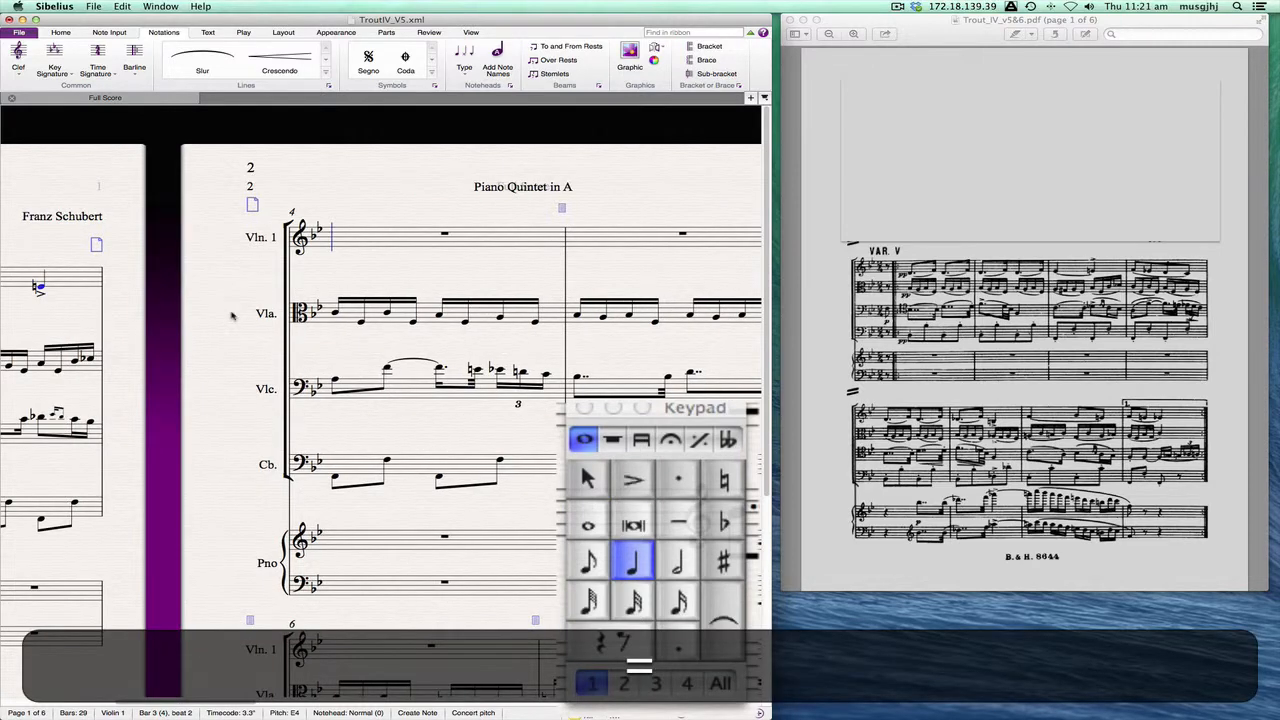
{"action": "key", "text": "4"}
{"action": "key", "text": "f"}
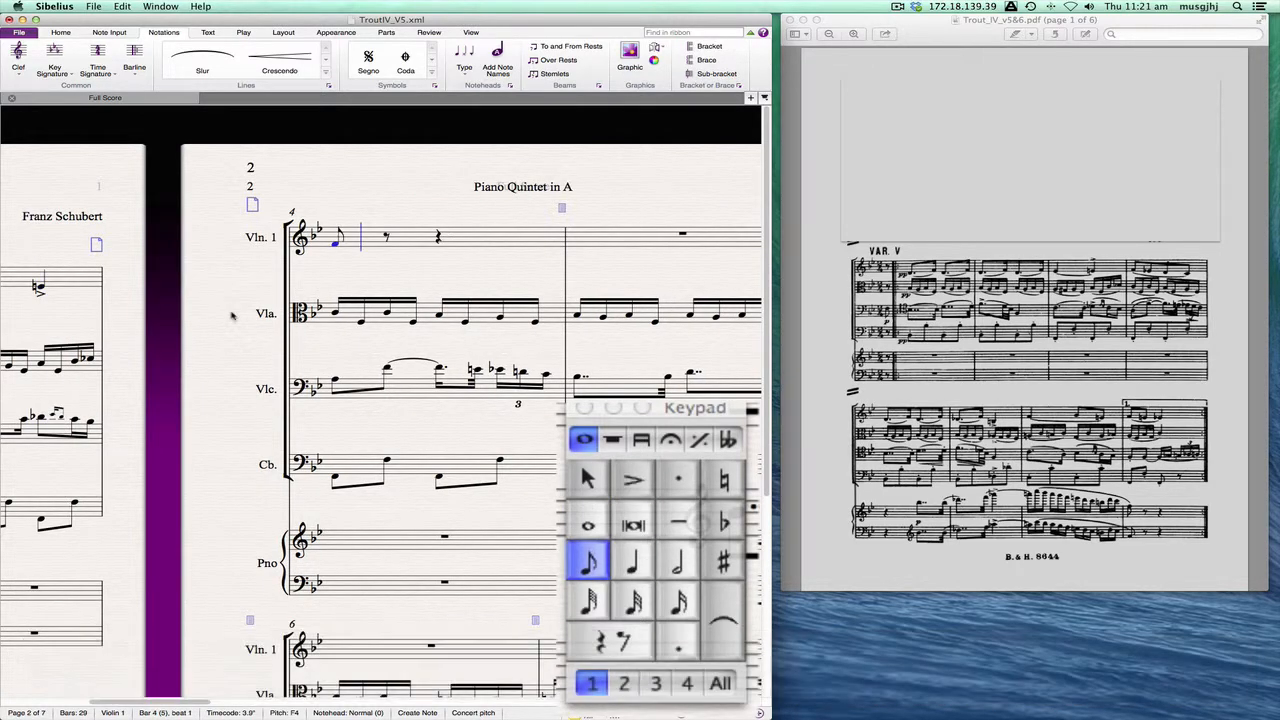
{"action": "key", "text": "e"}
{"action": "key", "text": "d"}
{"action": "key", "text": "c"}
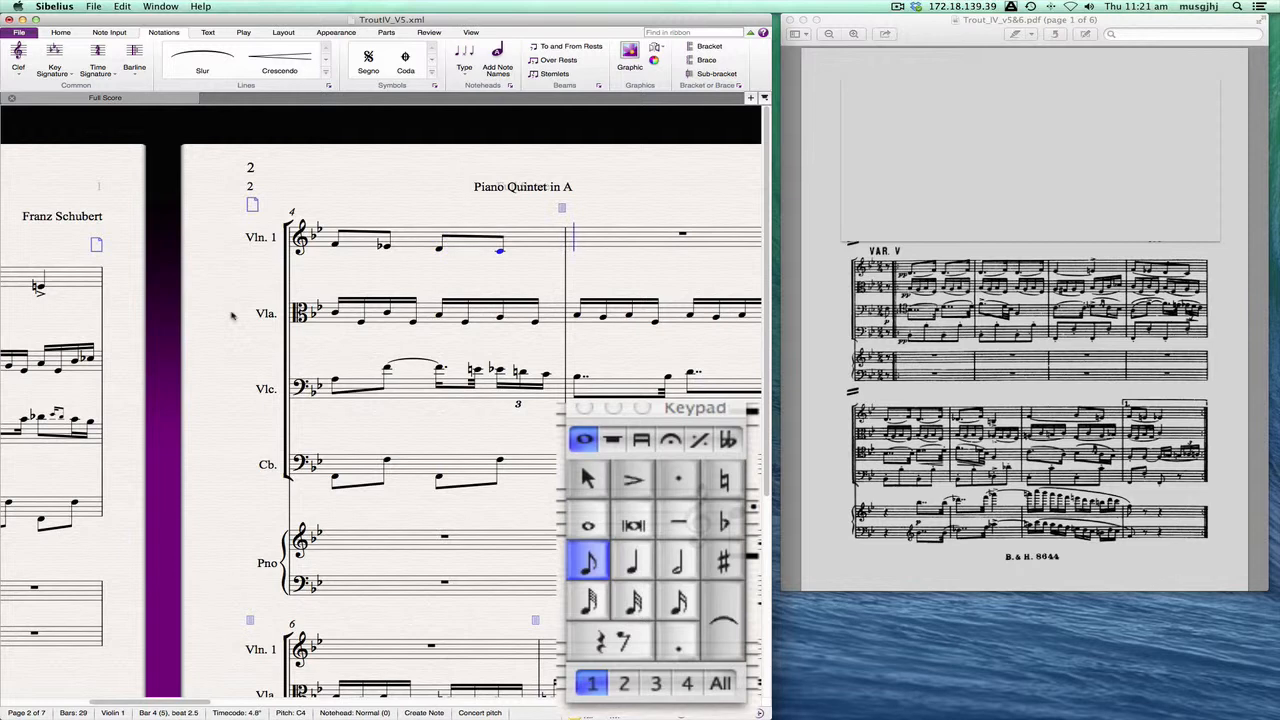
Fill bar 5 of Violin 1 with two pairs of a dotted eighth-note D4 and a sixteenth-note F4
{"action": "key", "text": "4"}
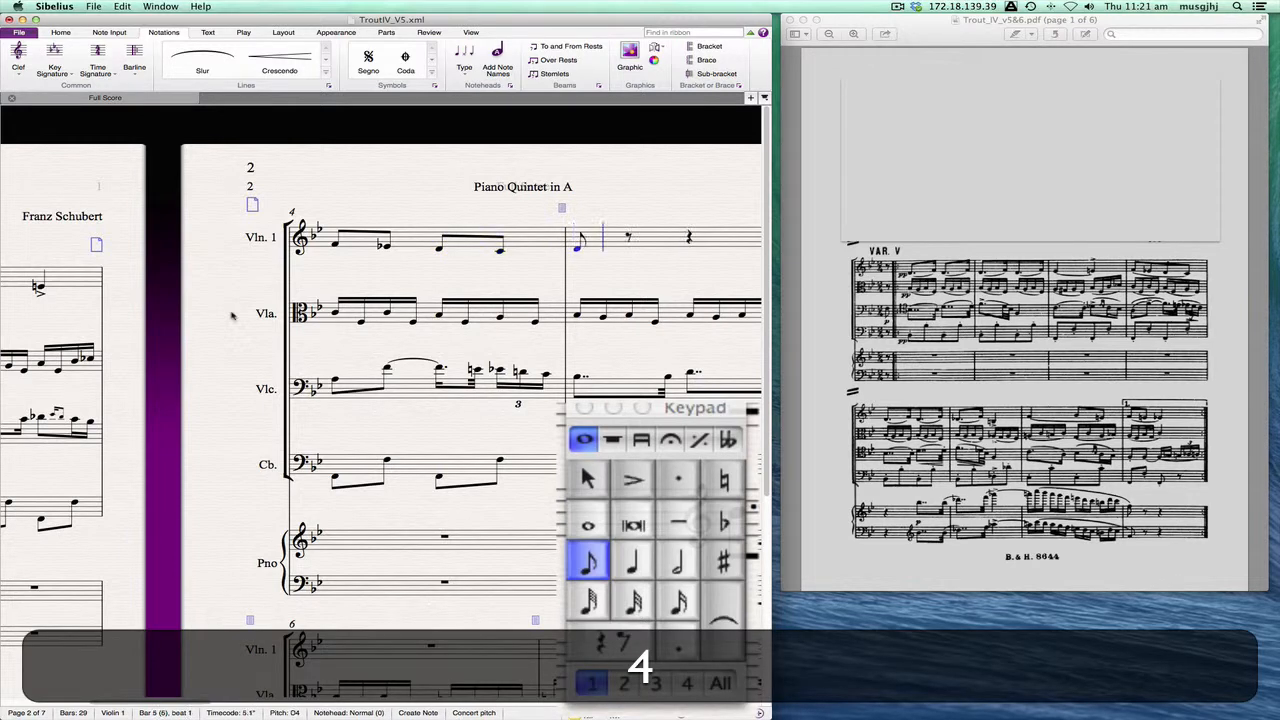
{"action": "key", "text": "d"}
{"action": "key", "text": "BackSpace"}
{"action": "key", "text": "period"}
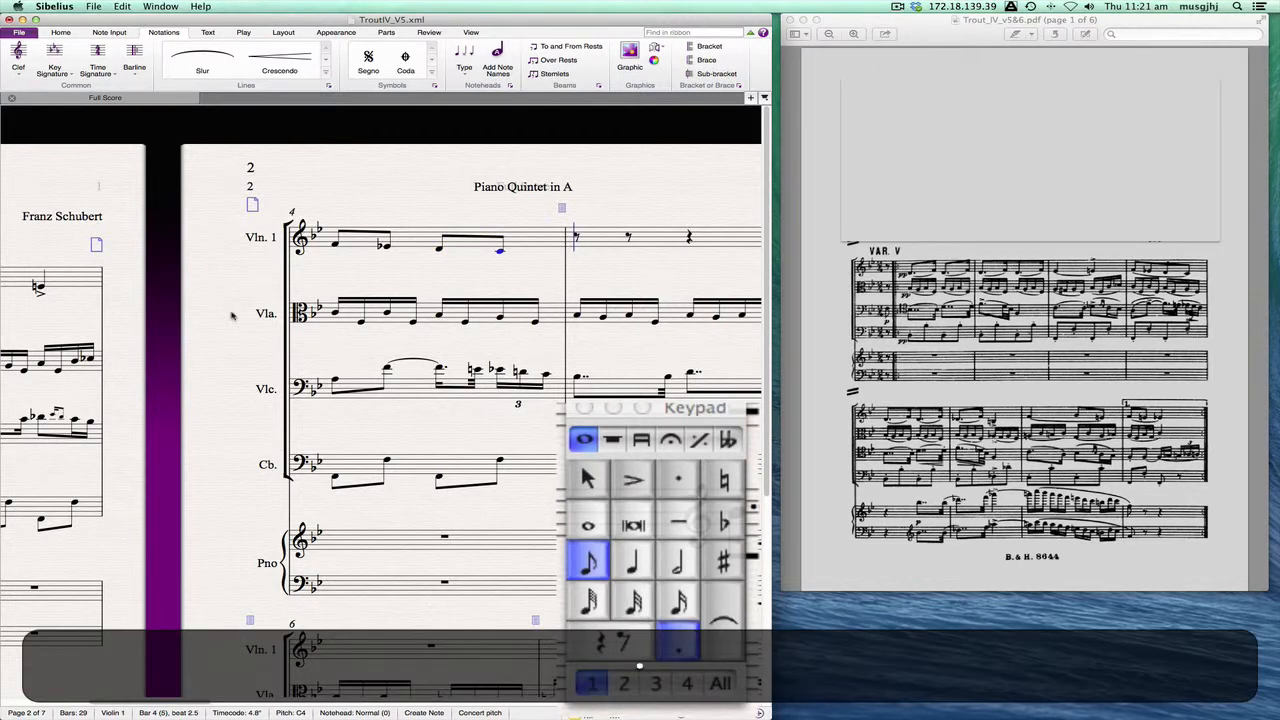
{"action": "key", "text": "3"}
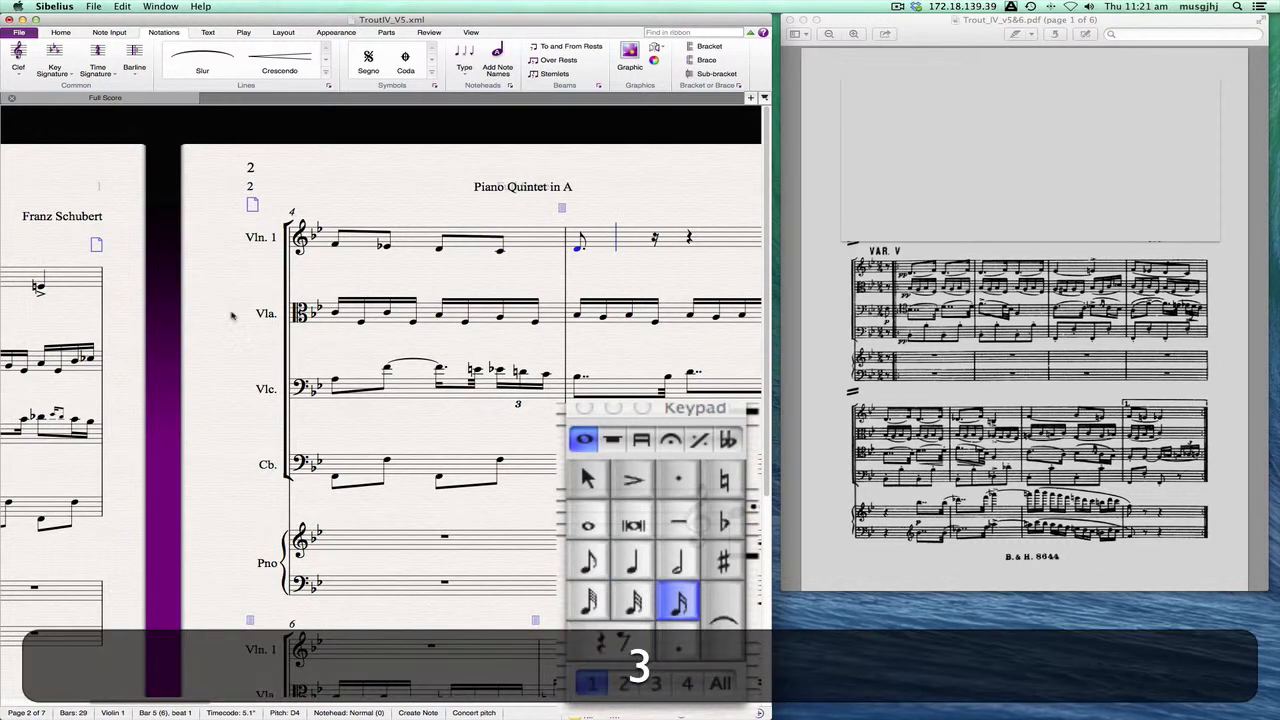
{"action": "key", "text": "4"}
{"action": "key", "text": "period"}
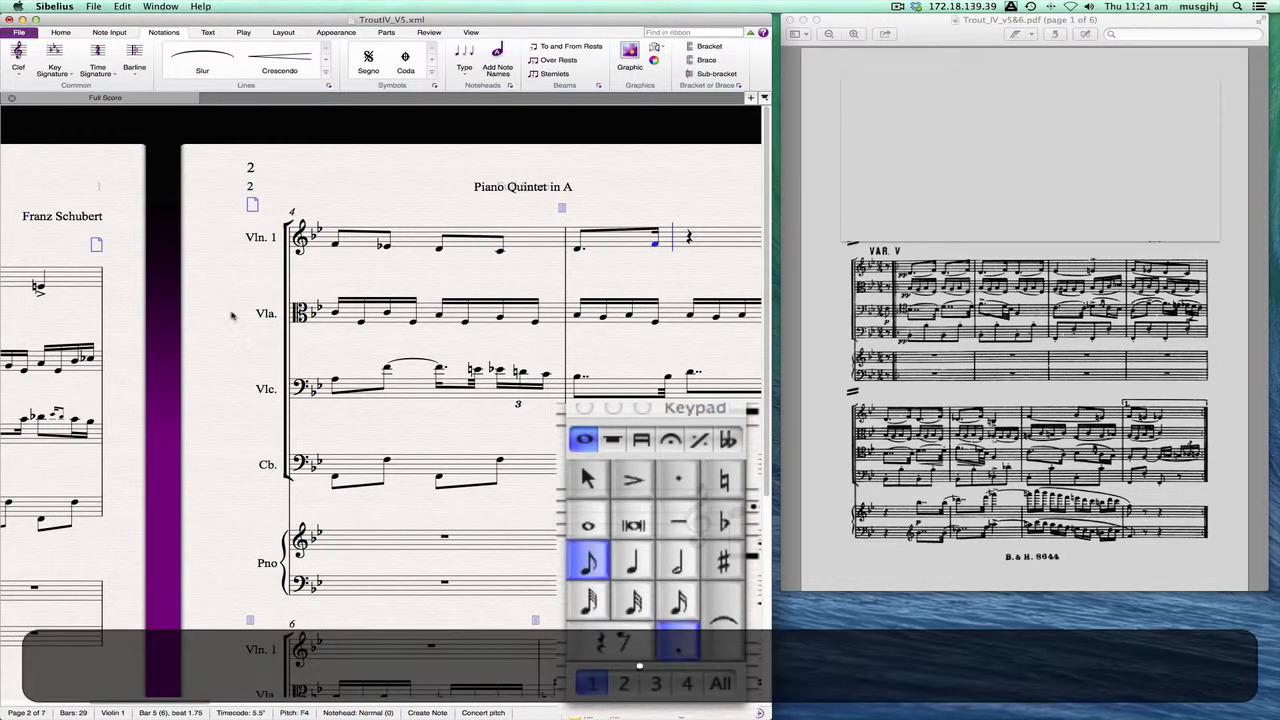
{"action": "key", "text": "3"}
{"action": "key", "text": "f"}
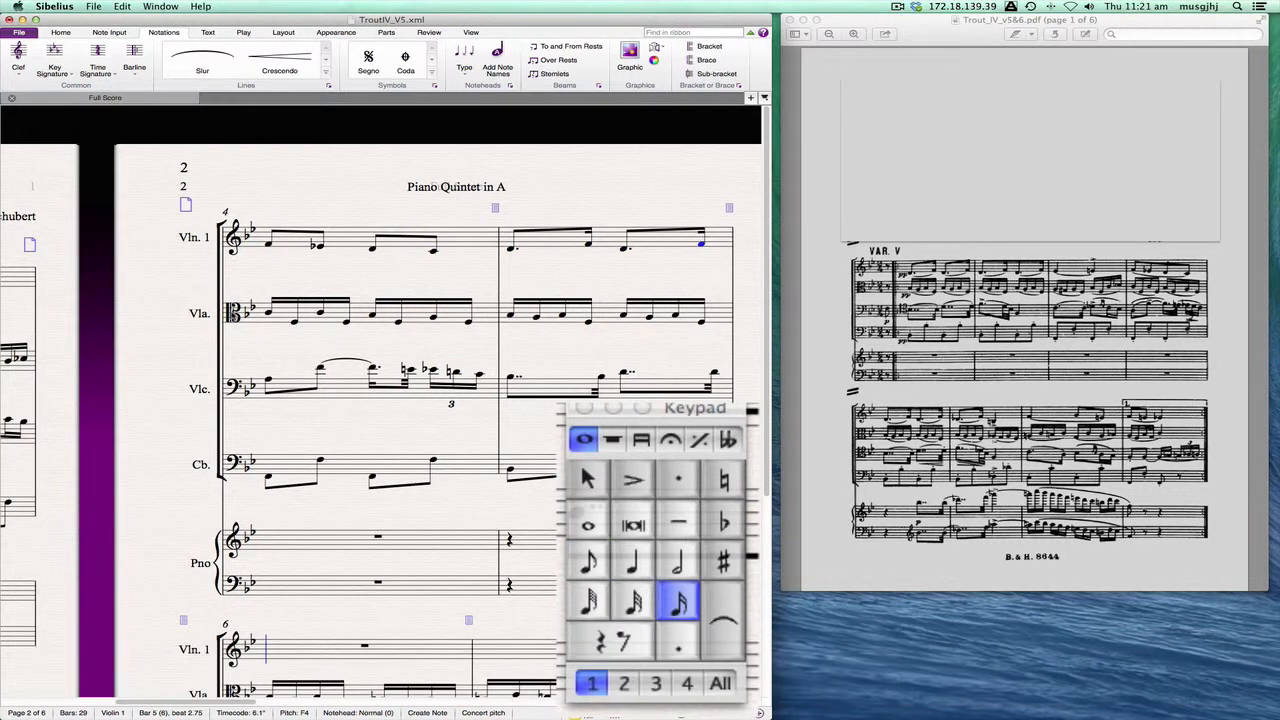
Fill bar 6 of Violin 1 with a dotted eighth-note Db4, a sixteenth-note F4 and a quarter-note B natural 3
{"action": "key", "text": "4"}
{"action": "key", "text": "period"}
{"action": "key", "text": "d"}
{"action": "key", "text": "3"}
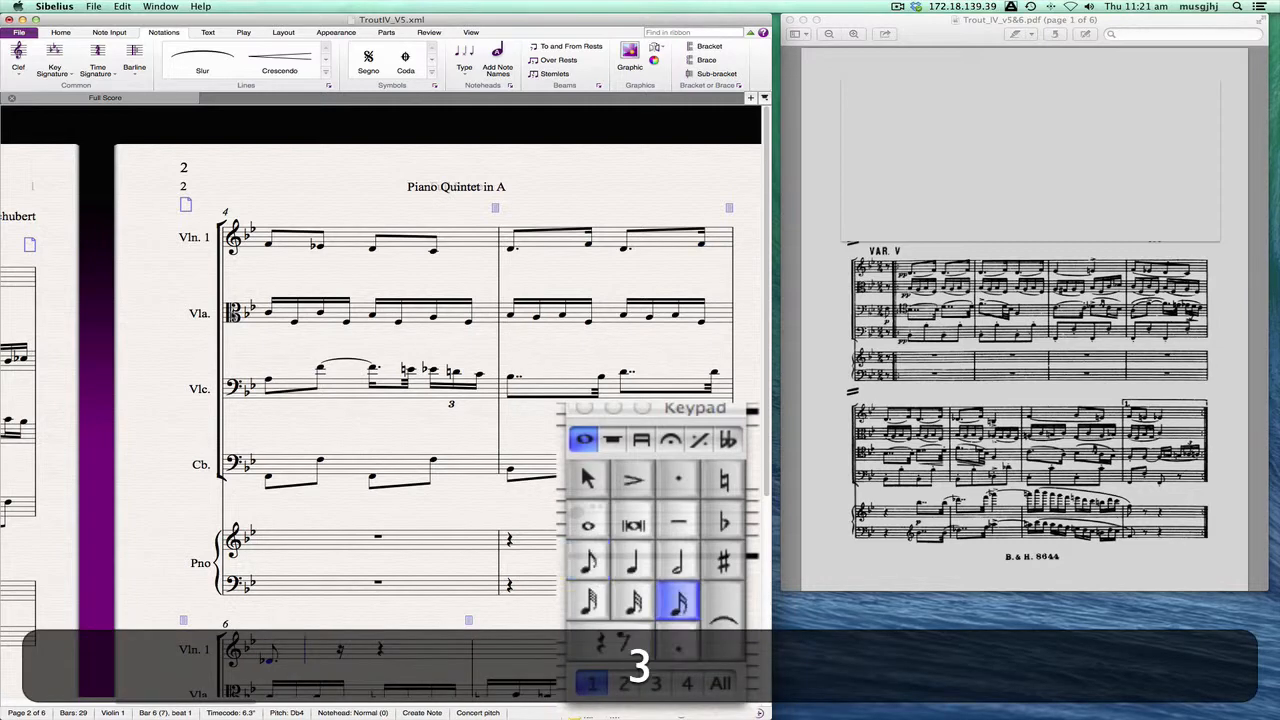
{"action": "key", "text": "f"}
{"action": "key", "text": "5"}
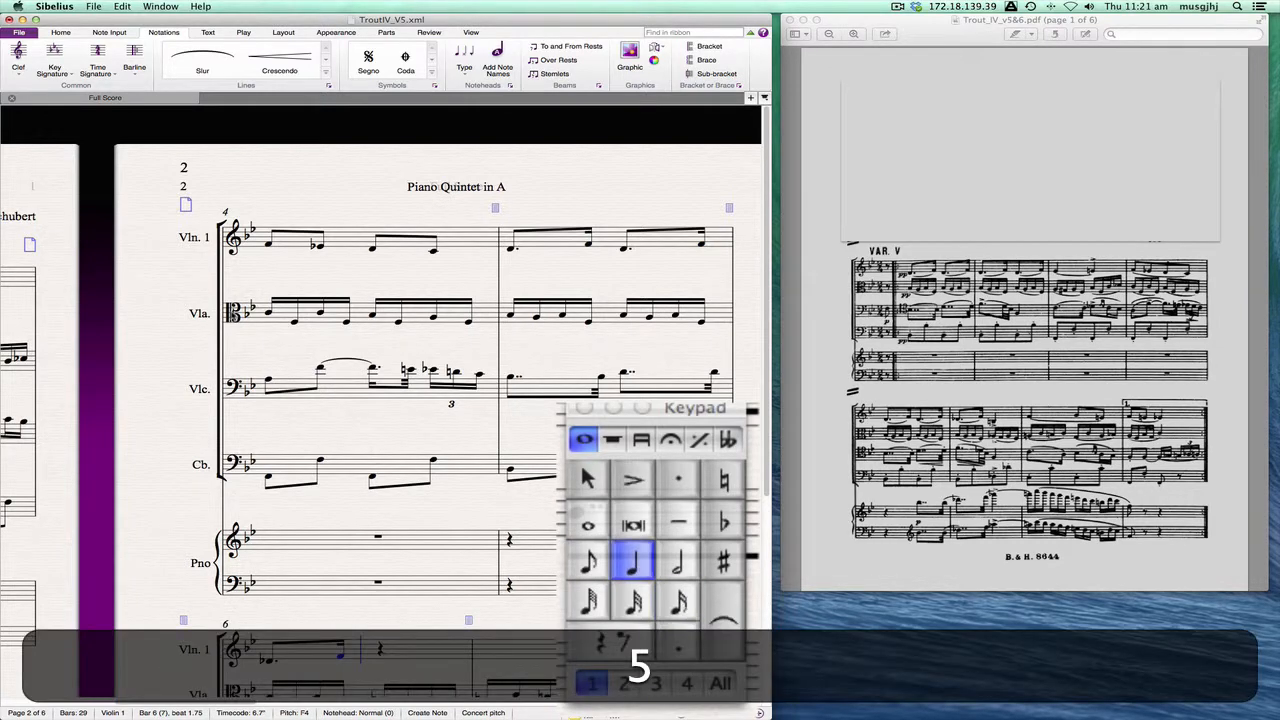
{"action": "key", "text": "b"}
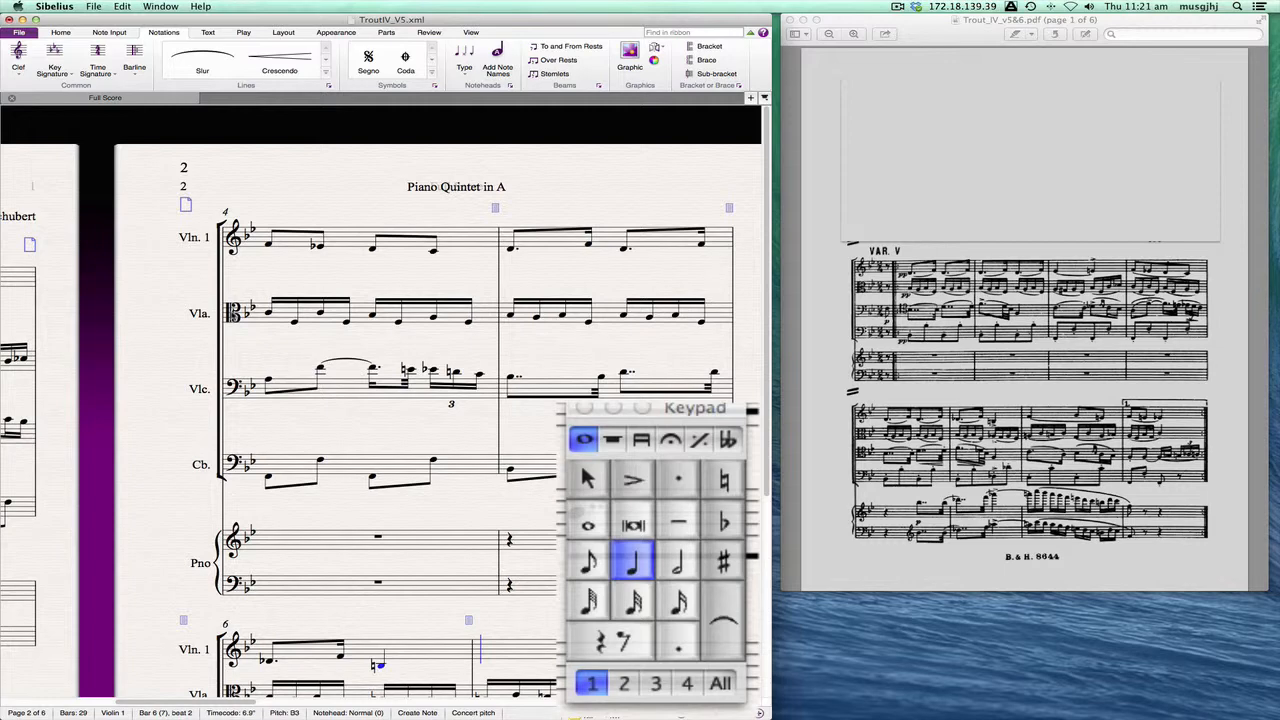
Fill bar 7 of Violin 1 with a quarter-note F4 and eighth notes G4 and E natural 4
{"action": "key", "text": "f"}
{"action": "key", "text": "4"}
{"action": "key", "text": "g"}
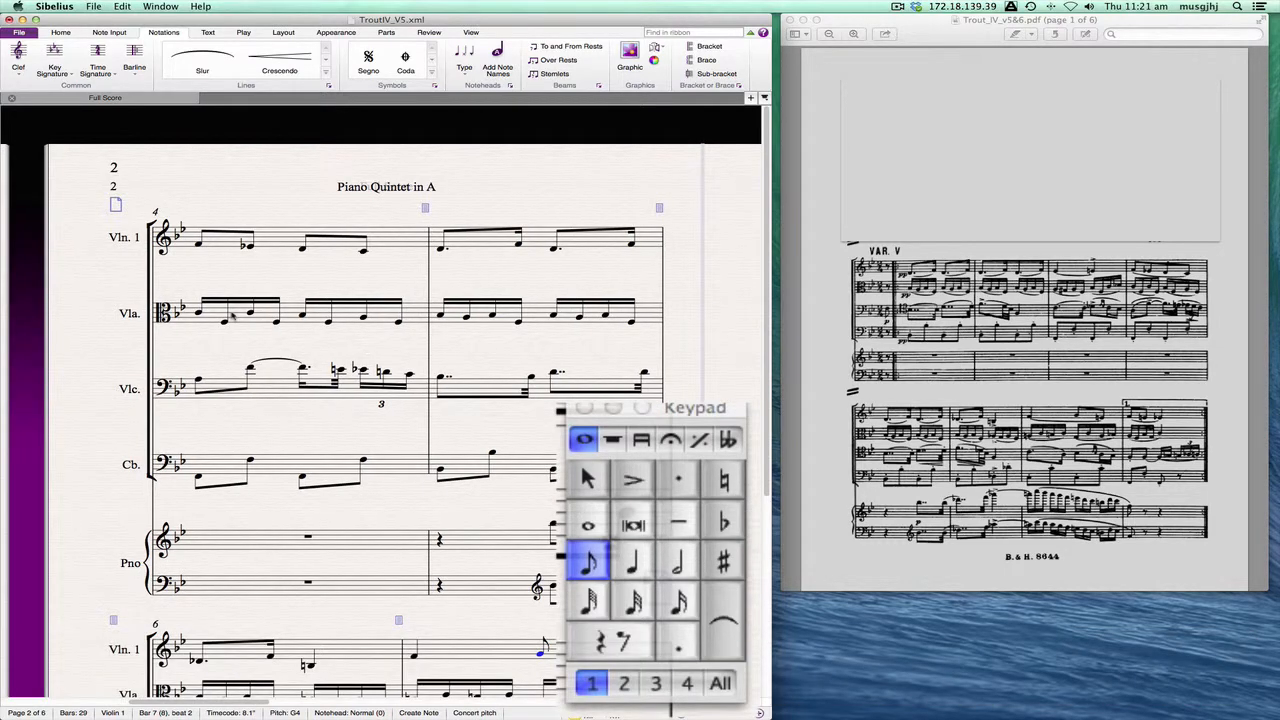
{"action": "key", "text": "e"}
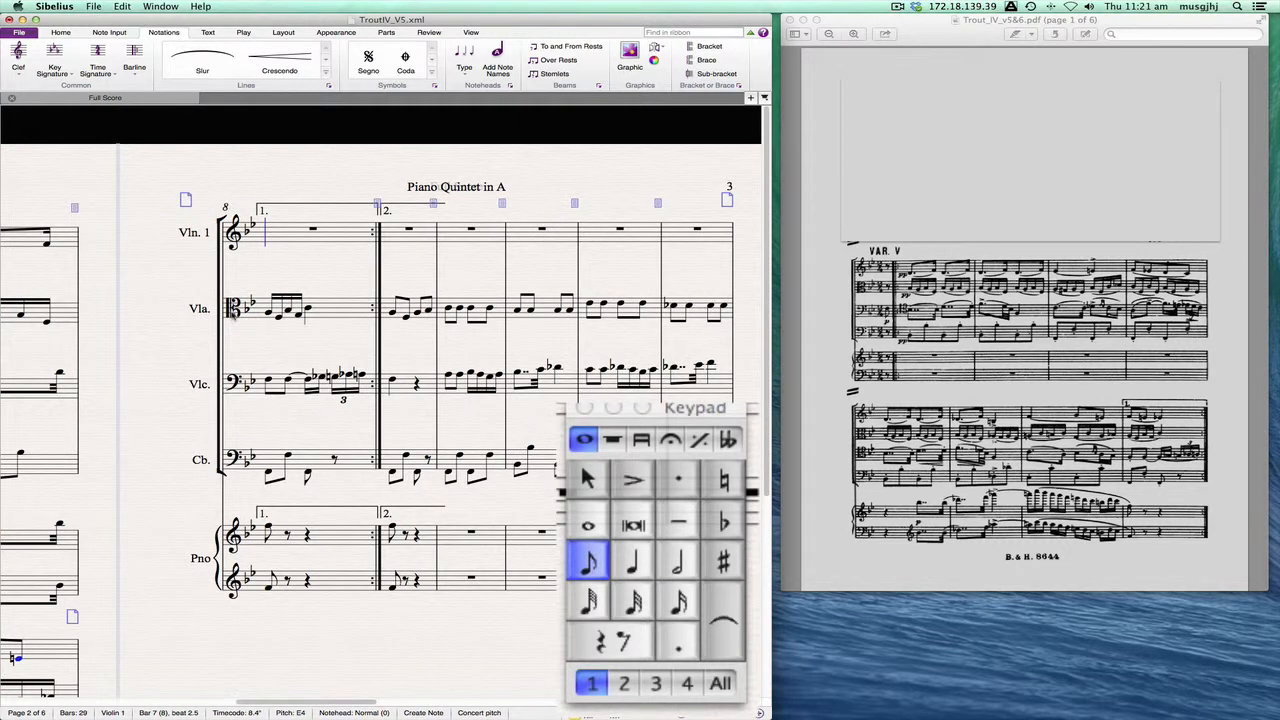
Fill the first-ending bar 8 of Violin 1 with eighth notes F4 and E natural 4 and a quarter-note Eb4
{"action": "key", "text": "f"}
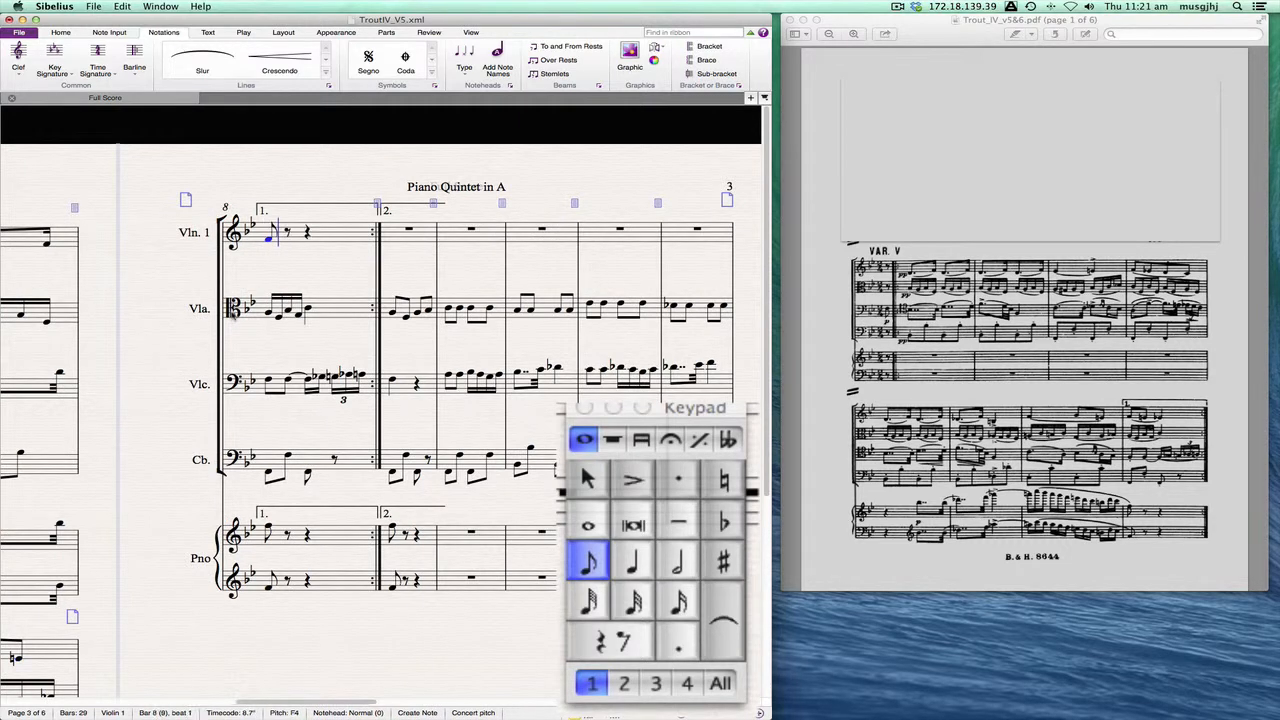
{"action": "key", "text": "e"}
{"action": "key", "text": "5"}
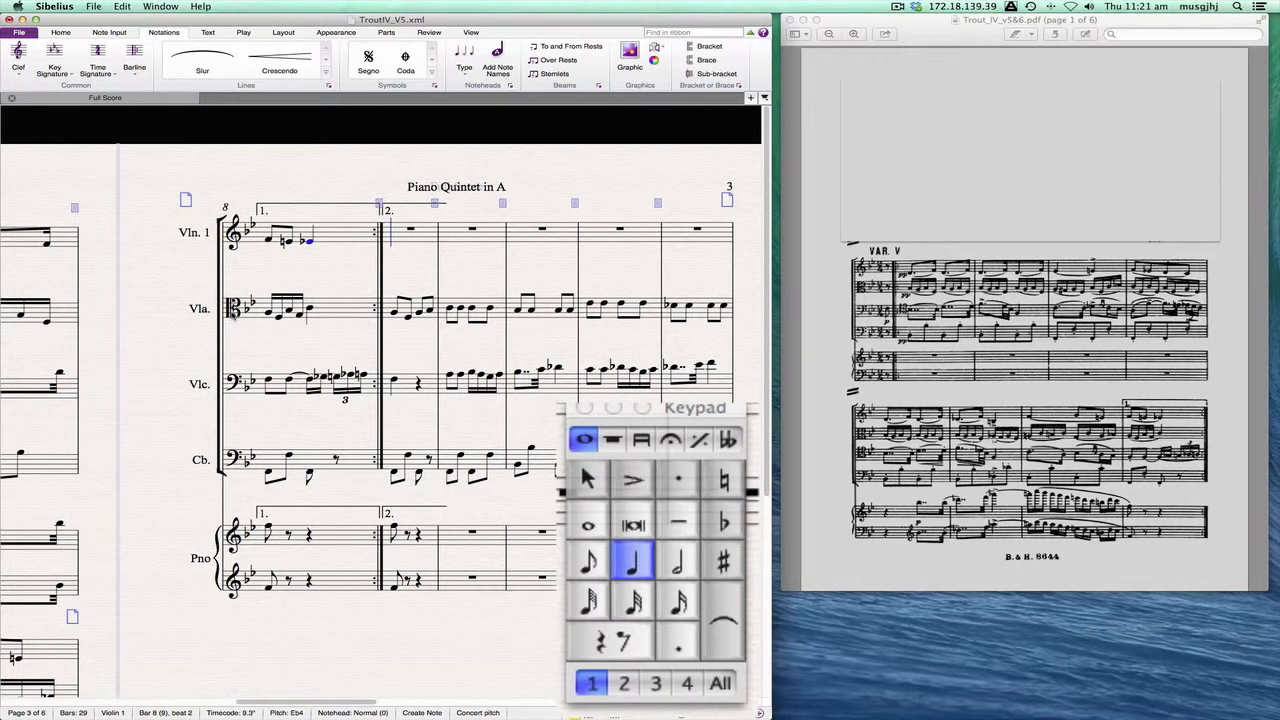
Go back to the quarter-note B natural in bar 6 of Violin 1 and add an accent to it
{"action": "key", "text": "Left"}
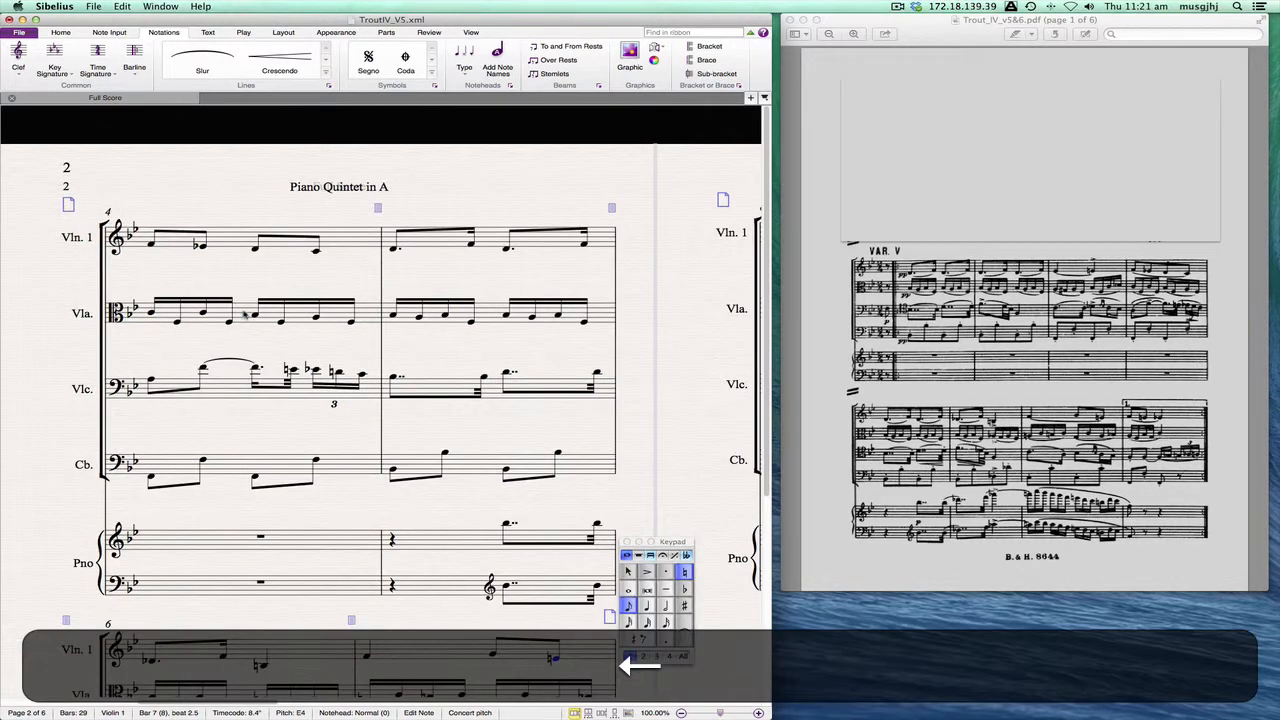
{"action": "key", "text": "Left"}
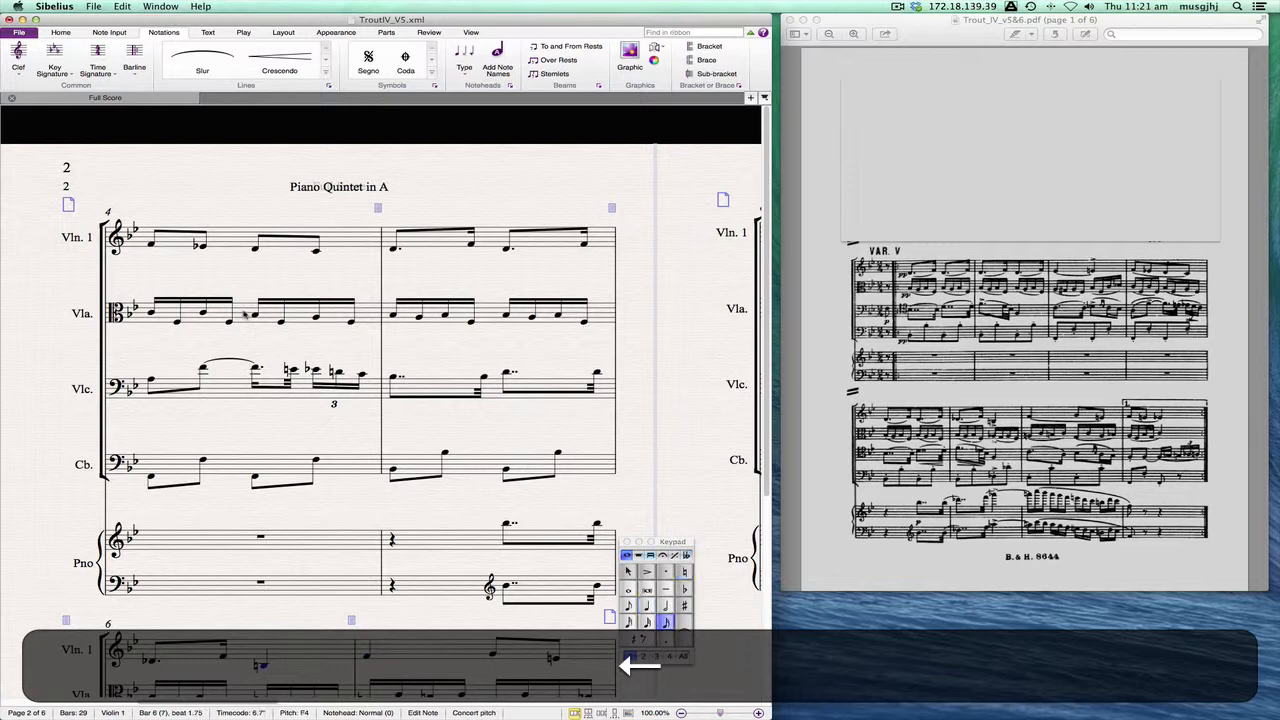
{"action": "key", "text": "Right"}
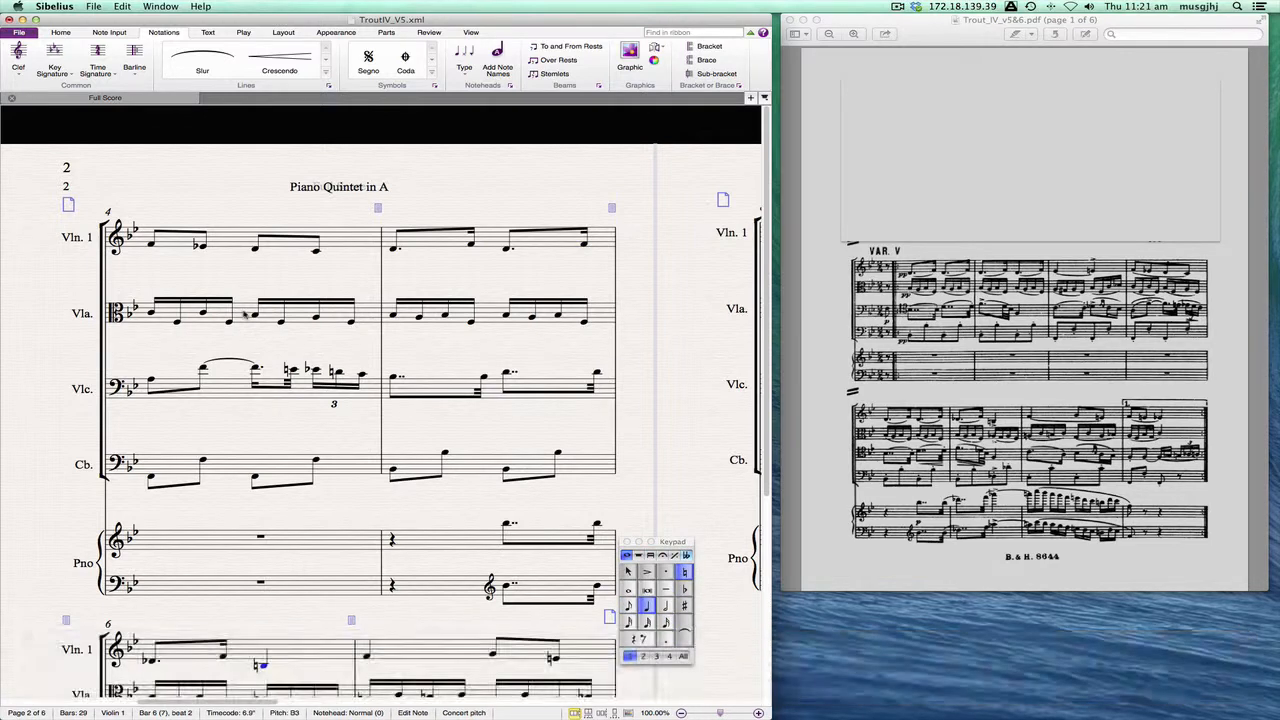
{"action": "key", "text": "KP_Equal"}
Replace the bar rest at the start of the second-ending bar 9 in Violin 1 with a staccato eighth-note F4
{"action": "key", "text": "Right"}
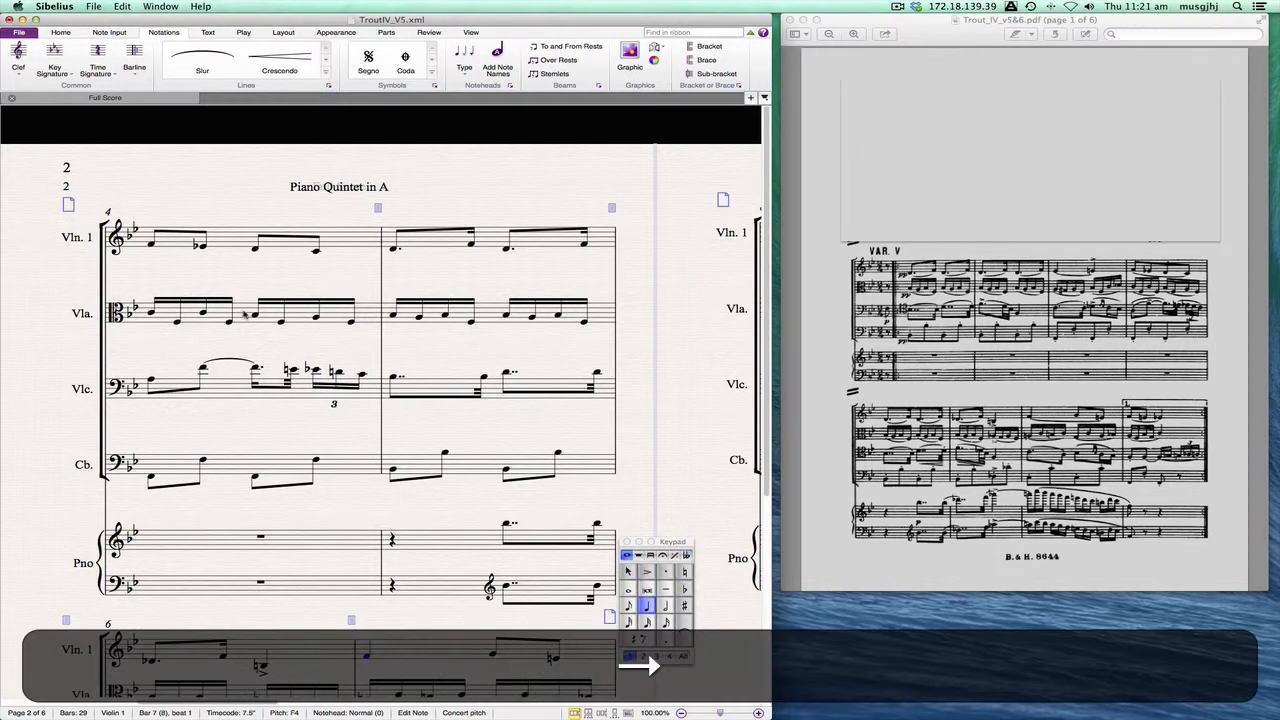
{"action": "key", "text": "Right"}
{"action": "key", "text": "Right"}
{"action": "key", "text": "Right"}
{"action": "key", "text": "Right"}
{"action": "key", "text": "Right"}
{"action": "key", "text": "Right"}
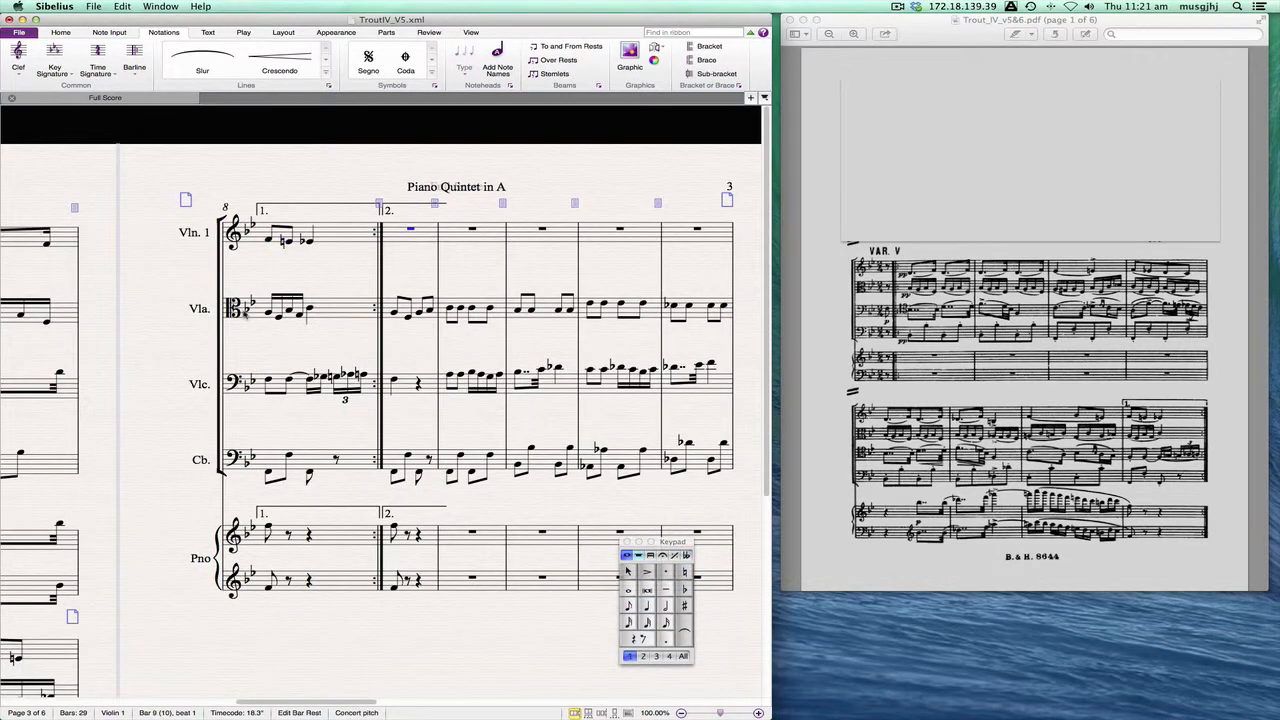
{"action": "scroll", "coordinate": [1038, 334], "scroll_direction": "down", "scroll_amount": 5}
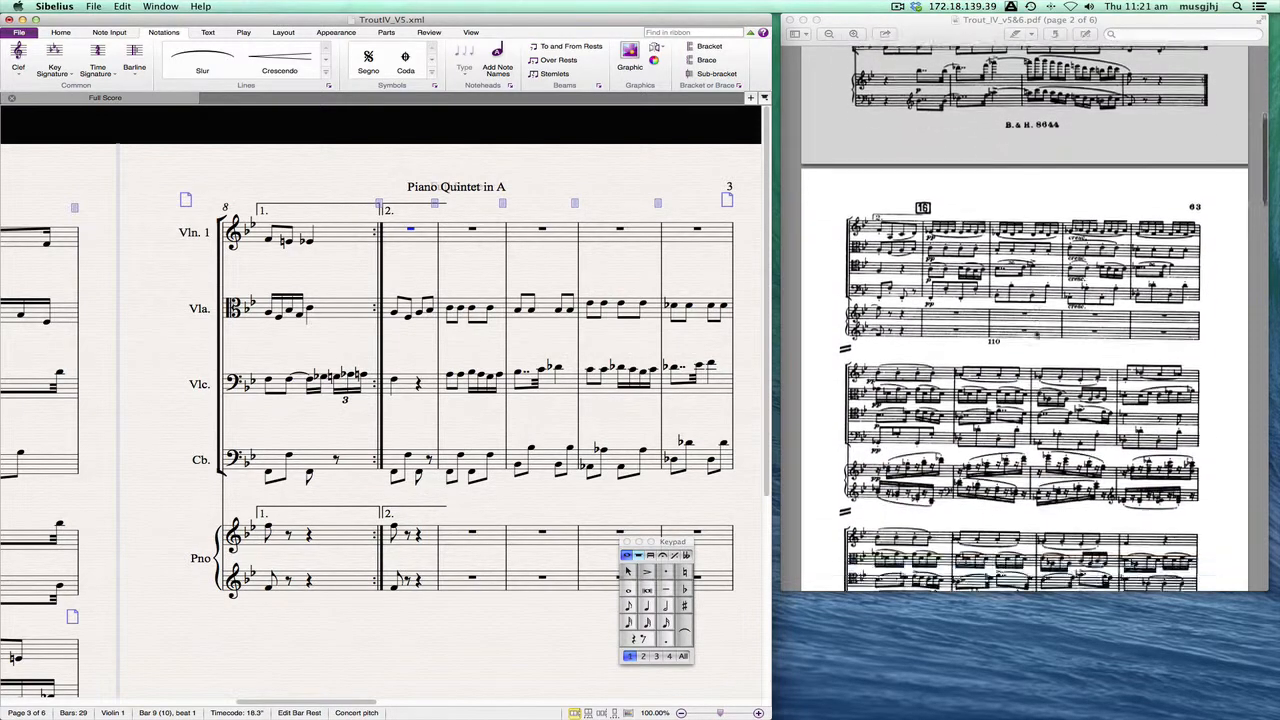
{"action": "scroll", "coordinate": [1025, 316], "scroll_direction": "down", "scroll_amount": 3}
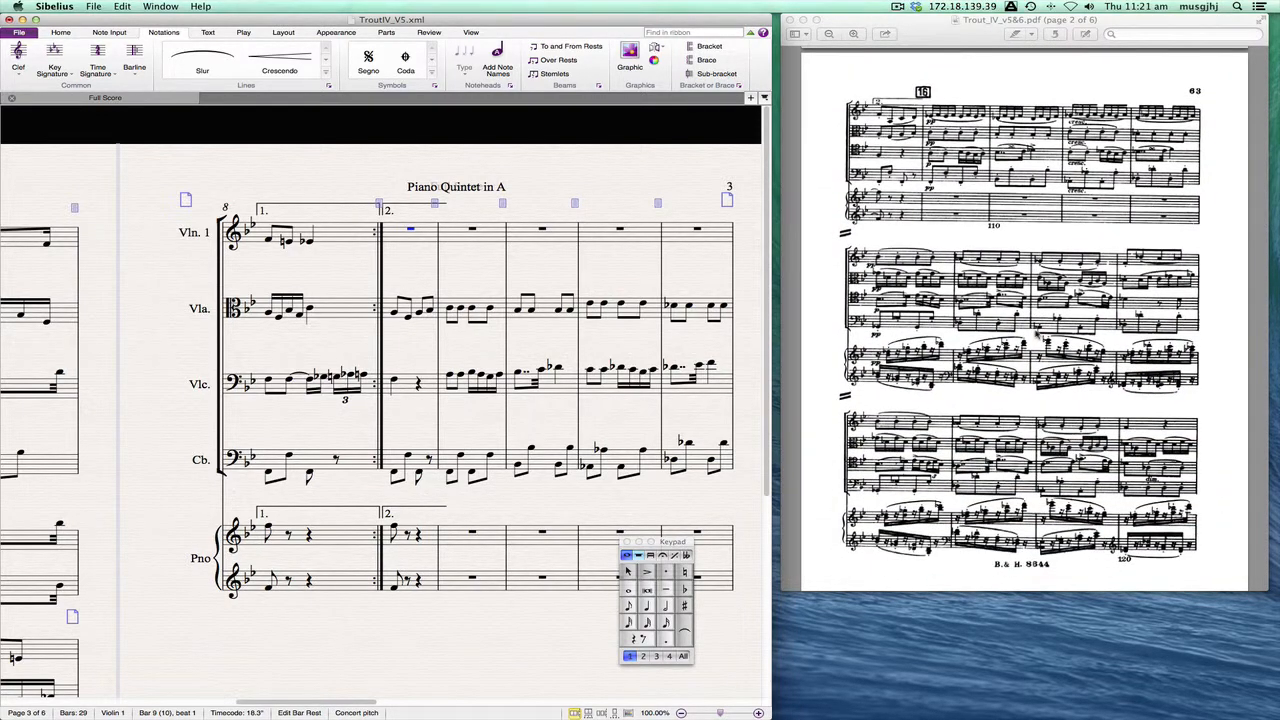
{"action": "key", "text": "4"}
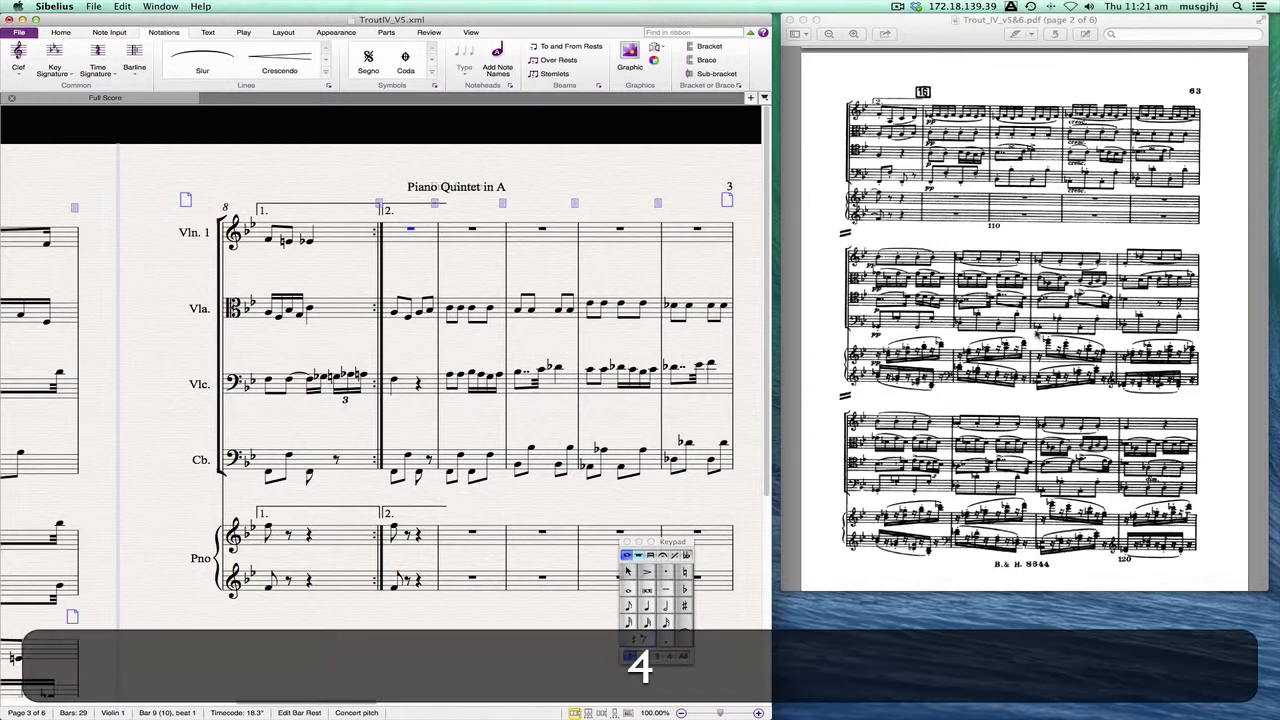
{"action": "key", "text": "slash"}
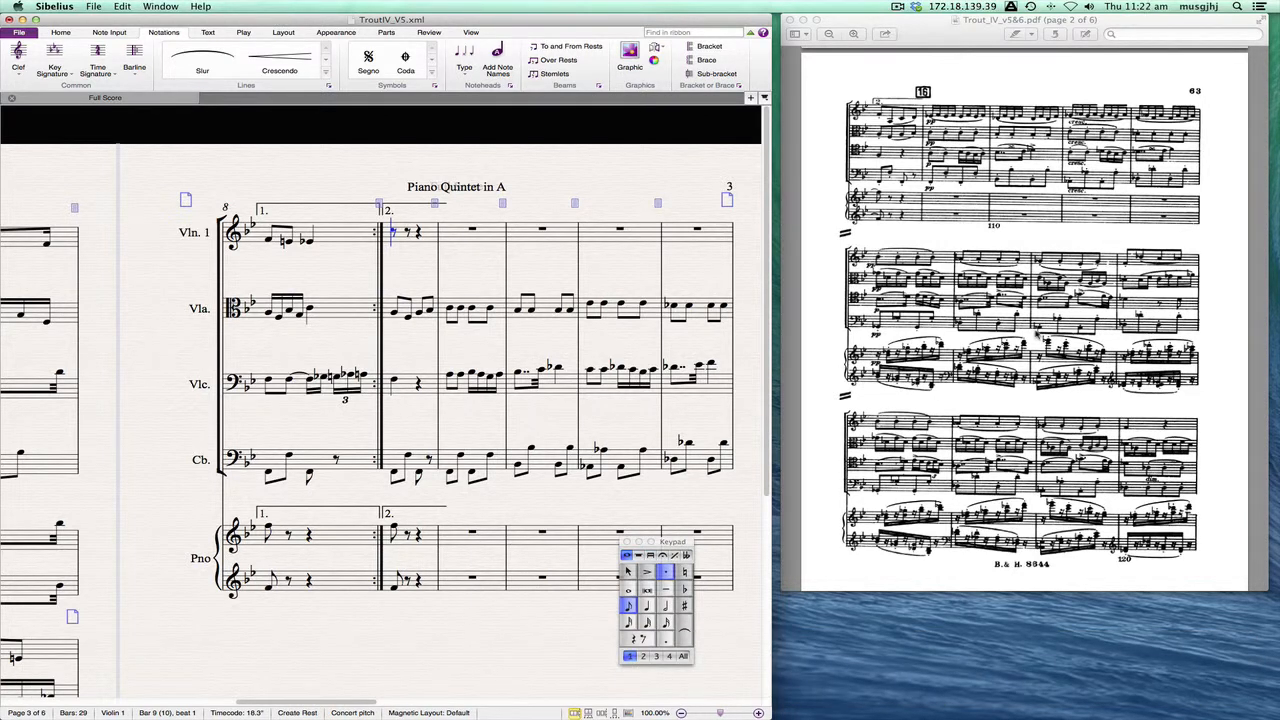
{"action": "key", "text": "f"}
Complete bar 9 of Violin 1 with eighth notes A3, C4 and D4 without staccato
{"action": "key", "text": "slash"}
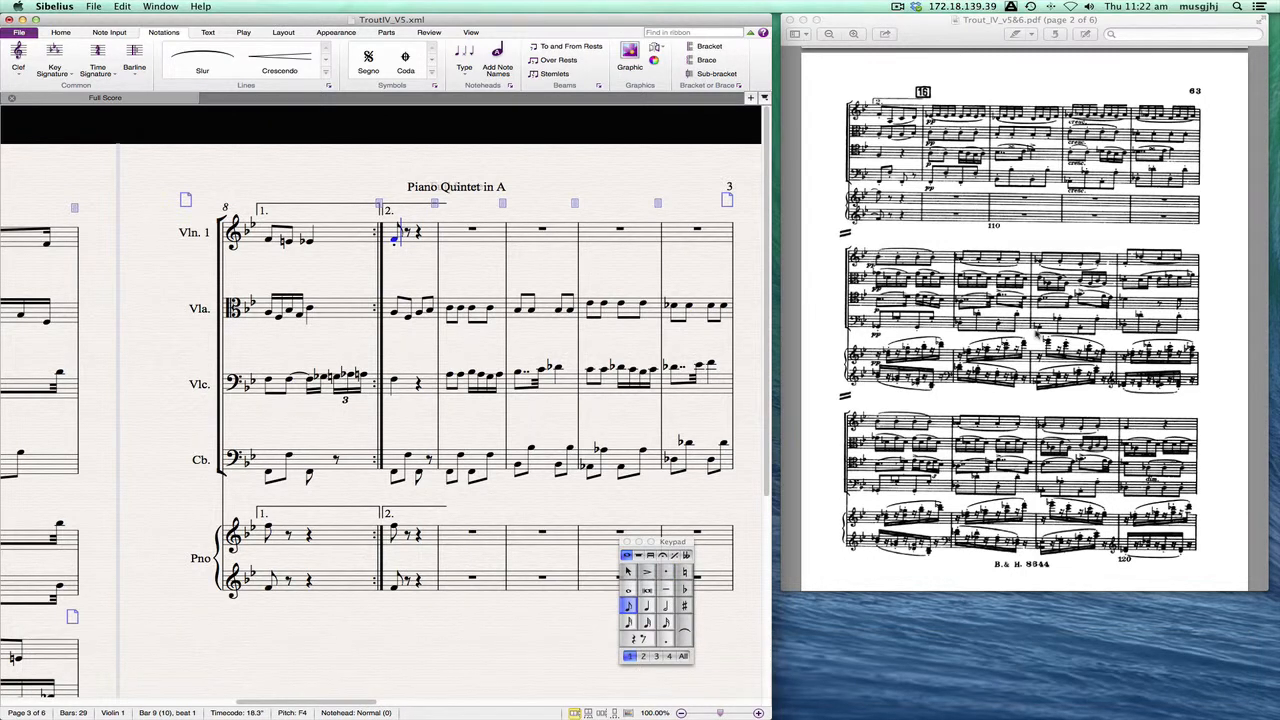
{"action": "key", "text": "c"}
{"action": "key", "text": "ctrl+Down"}
{"action": "key", "text": "d"}
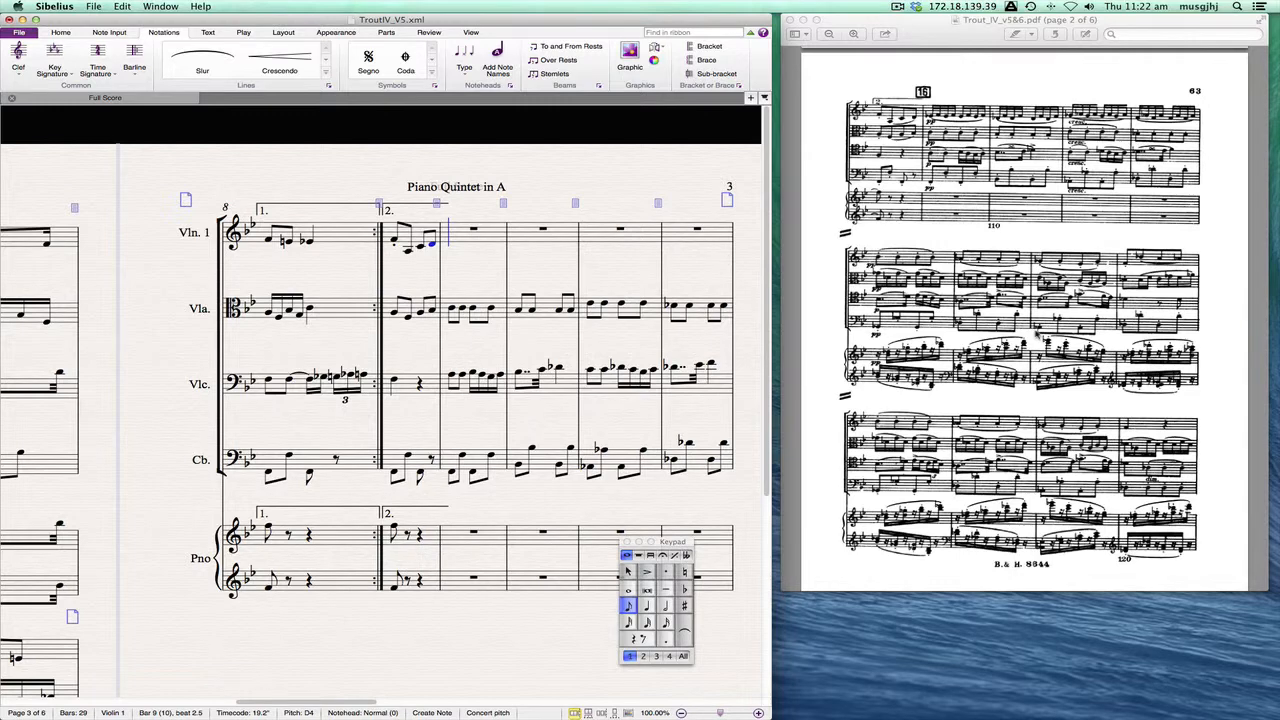
Fill bar 10 of Violin 1 with eight sixteenth notes alternating between Eb4 and F4
{"action": "key", "text": "3"}
{"action": "key", "text": "e"}
{"action": "key", "text": "f"}
{"action": "key", "text": "e"}
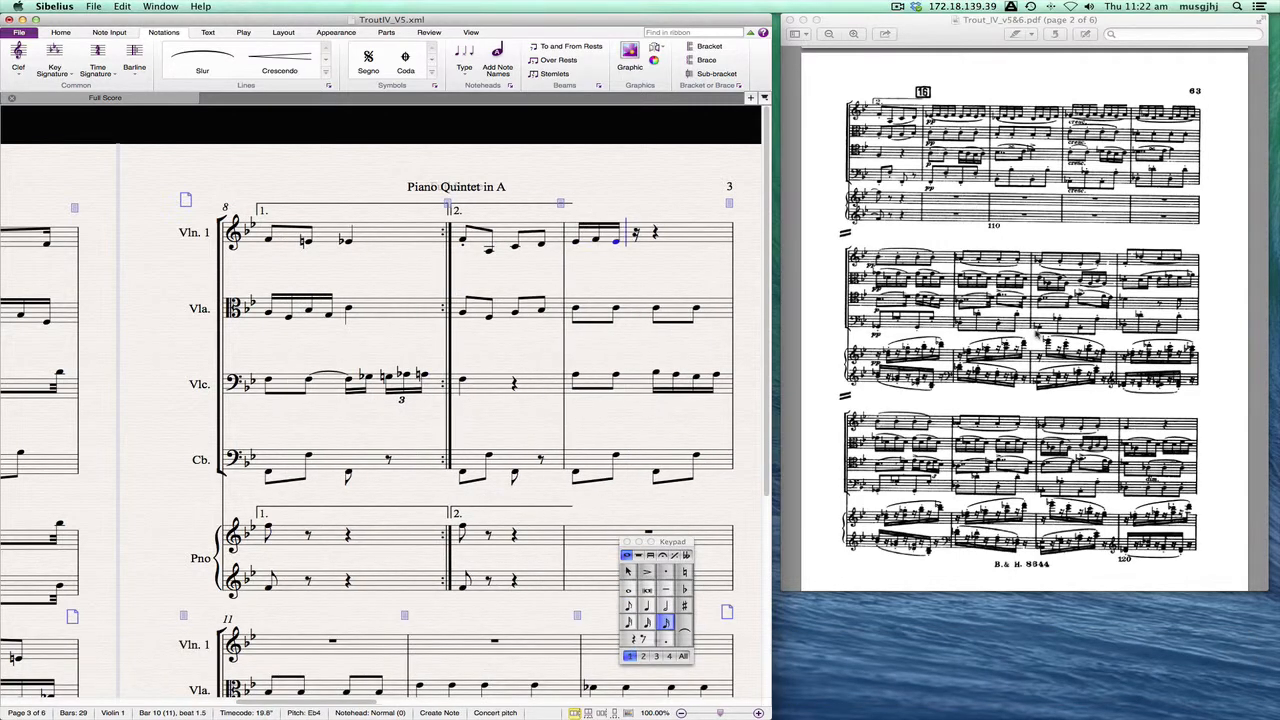
{"action": "key", "text": "f"}
{"action": "key", "text": "e"}
{"action": "key", "text": "f"}
{"action": "key", "text": "e"}
{"action": "key", "text": "f"}
Fill bar 11 of Violin 1 with eight sixteenth notes alternating between Db4 and F4
{"action": "key", "text": "e"}
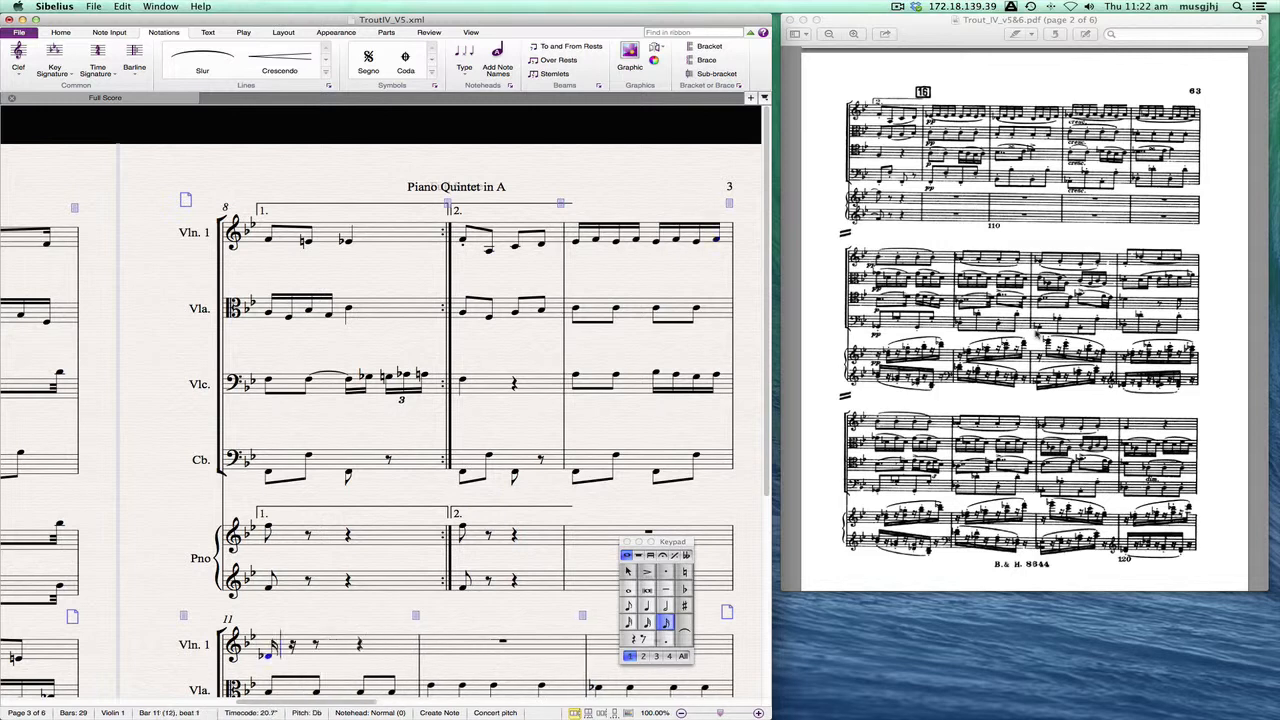
{"action": "key", "text": "f"}
{"action": "key", "text": "e"}
{"action": "key", "text": "f"}
{"action": "key", "text": "e"}
{"action": "key", "text": "f"}
{"action": "key", "text": "e"}
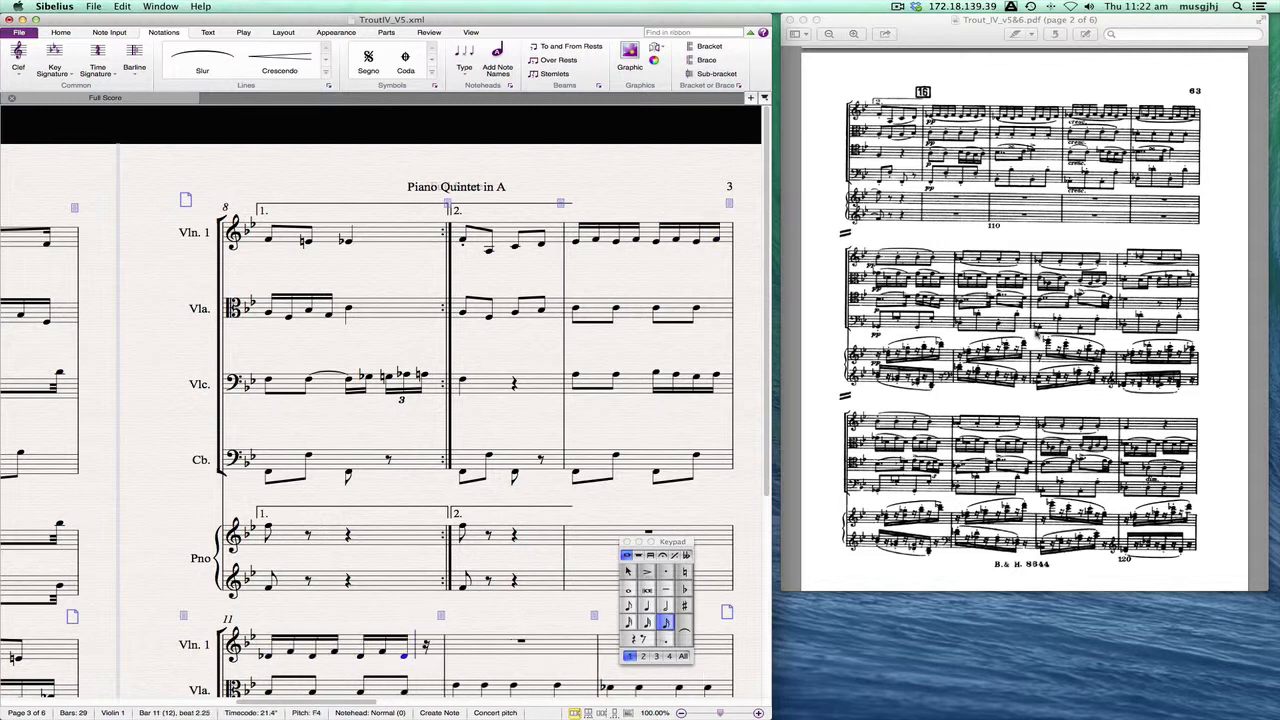
{"action": "key", "text": "f"}
Fill bar 12 of Violin 1 with eight sixteenth notes alternating between Gb4 and Ab4, respelling the opening F#4 as Gb4
{"action": "key", "text": "f"}
{"action": "key", "text": "8"}
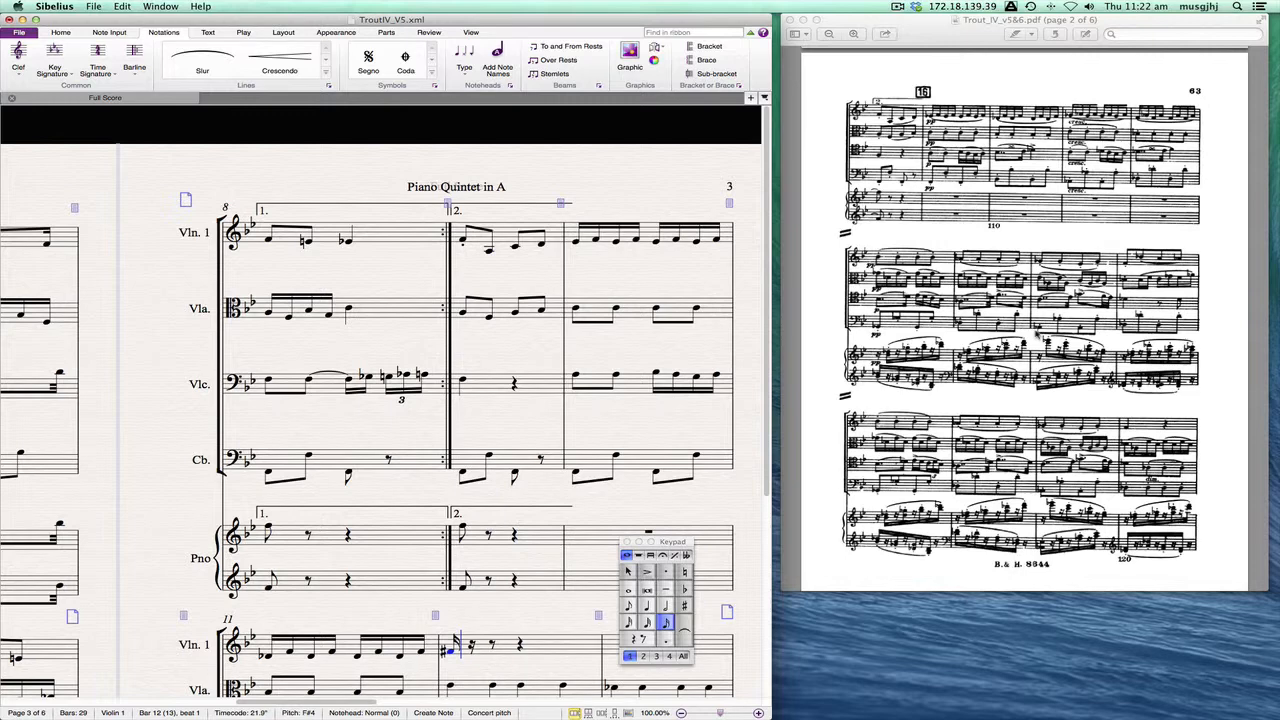
{"action": "key", "text": "Return"}
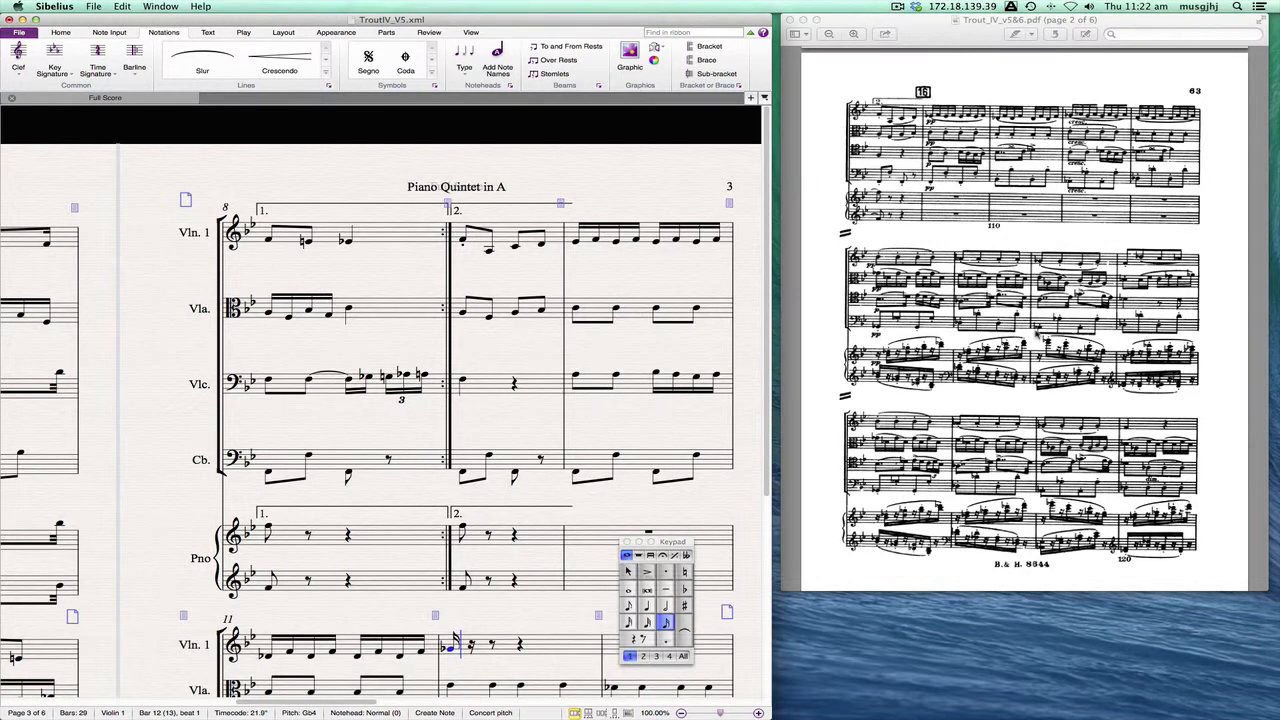
{"action": "key", "text": "a"}
{"action": "key", "text": "g"}
{"action": "key", "text": "a"}
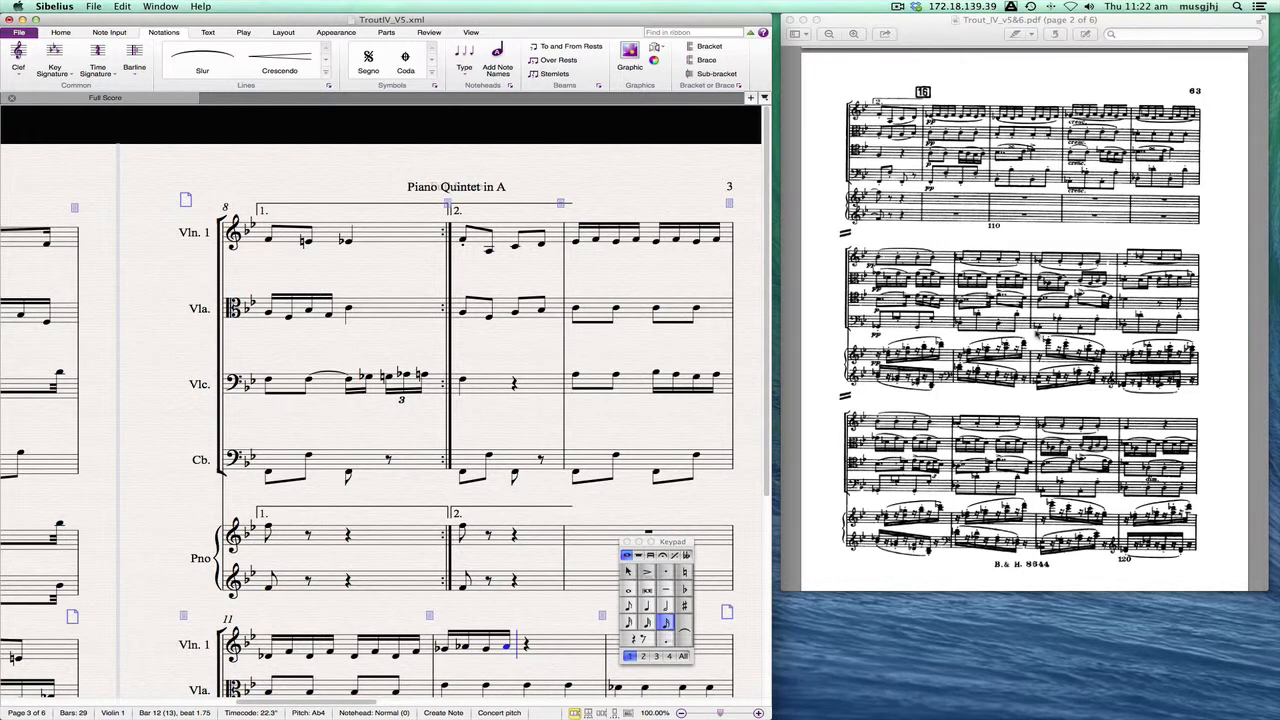
{"action": "key", "text": "g"}
{"action": "key", "text": "a"}
{"action": "key", "text": "g"}
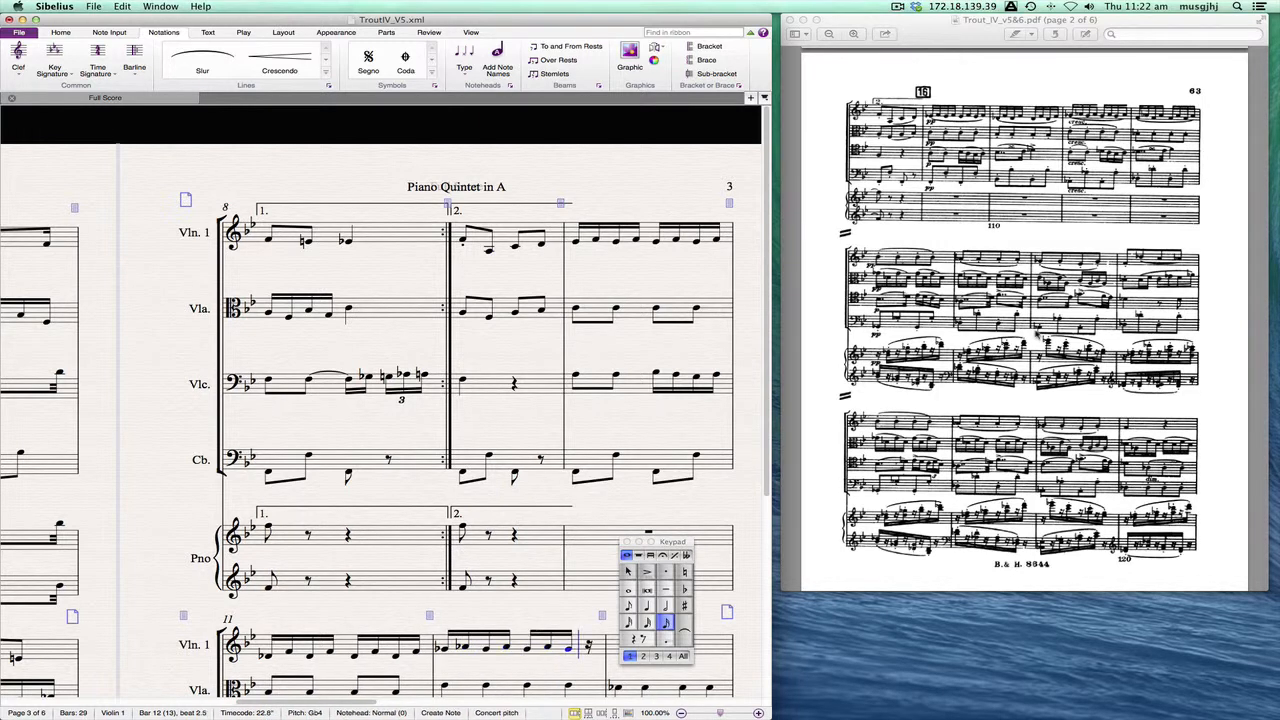
{"action": "key", "text": "a"}
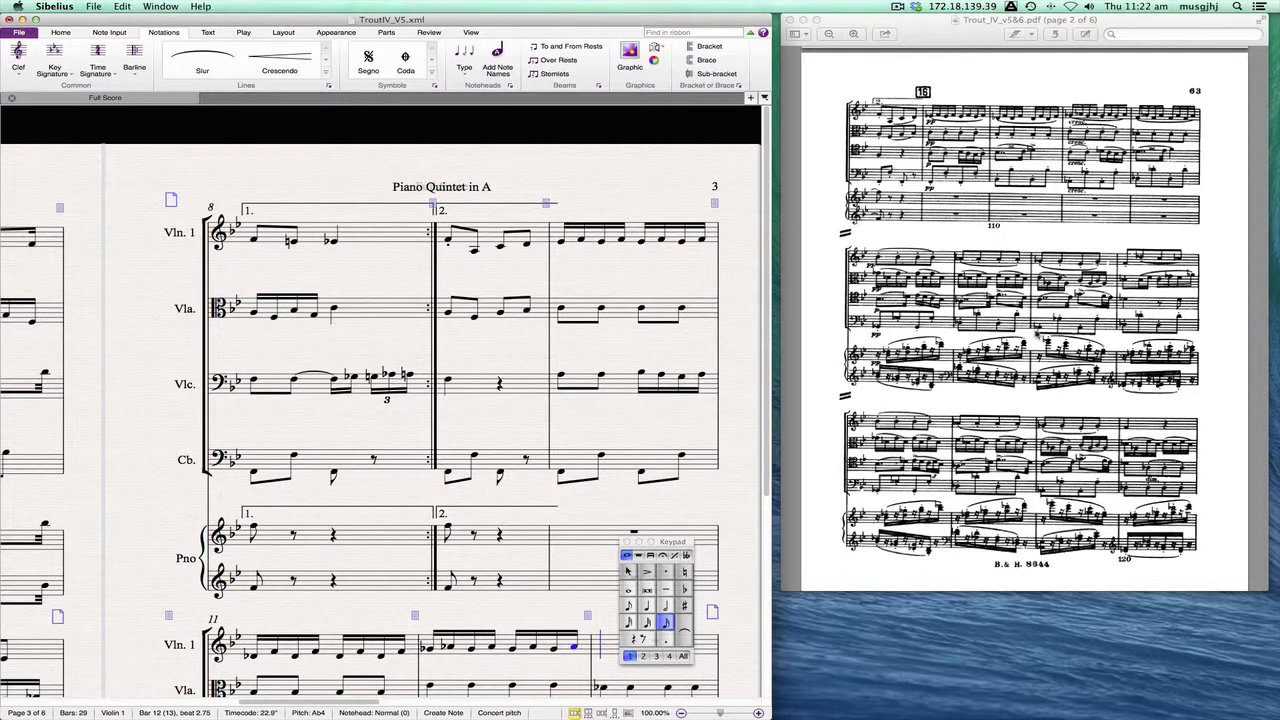
Fill bar 13 of Violin 1 with eight sixteenth notes alternating between F4 and Ab4
{"action": "key", "text": "f"}
{"action": "key", "text": "a"}
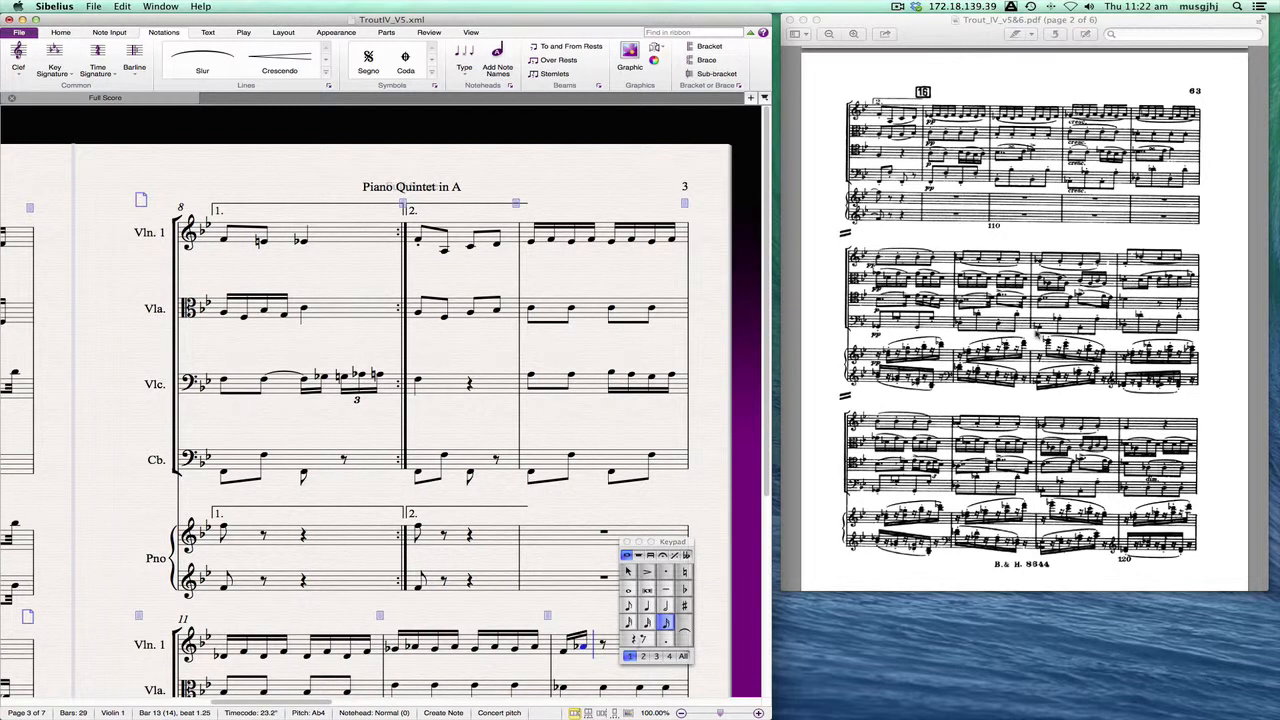
{"action": "key", "text": "f"}
{"action": "key", "text": "a"}
{"action": "key", "text": "f"}
{"action": "key", "text": "a"}
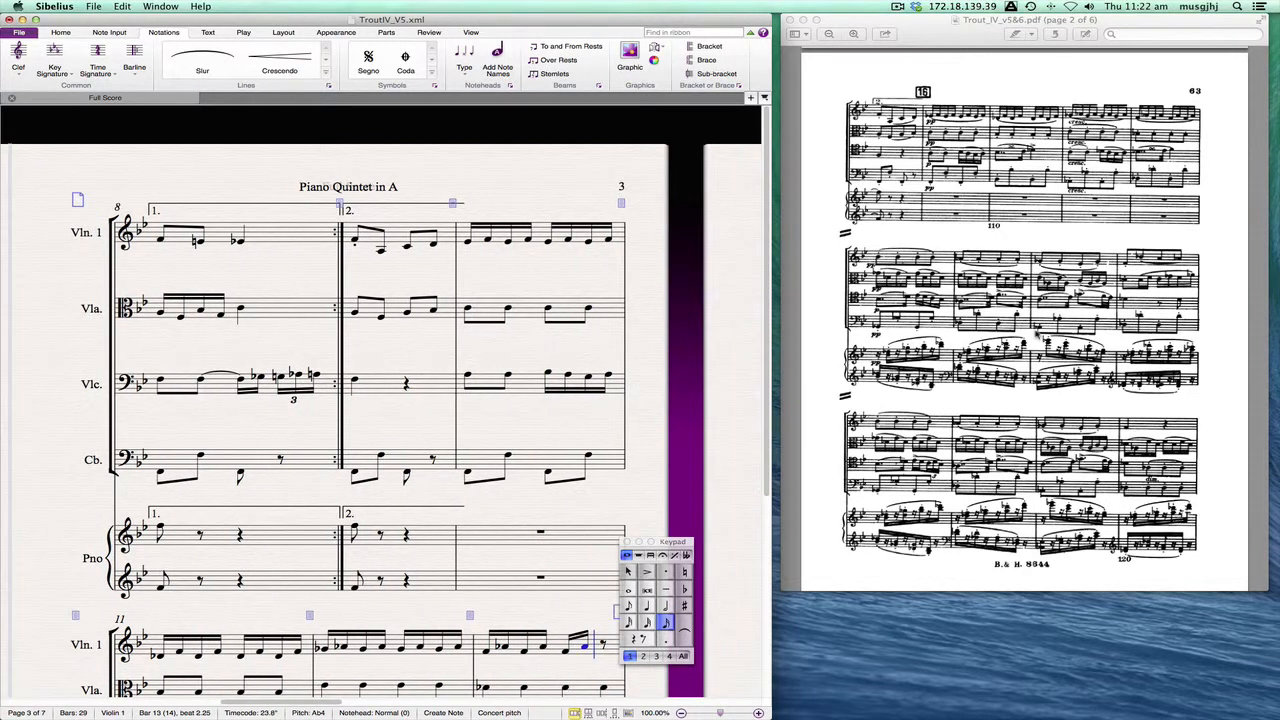
{"action": "key", "text": "f"}
{"action": "key", "text": "a"}
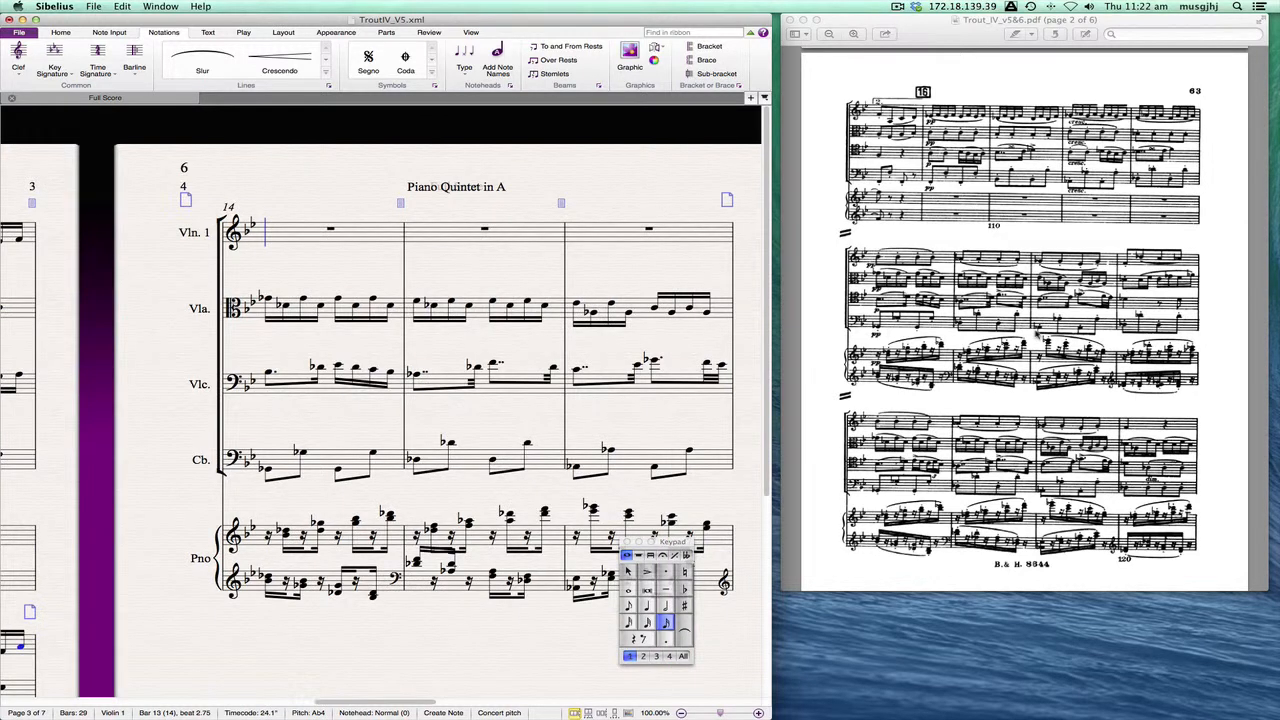
Fill bar 14 of Violin 1 with four staccato eighth notes on Bb4
{"action": "key", "text": "slash"}
{"action": "key", "text": "4"}
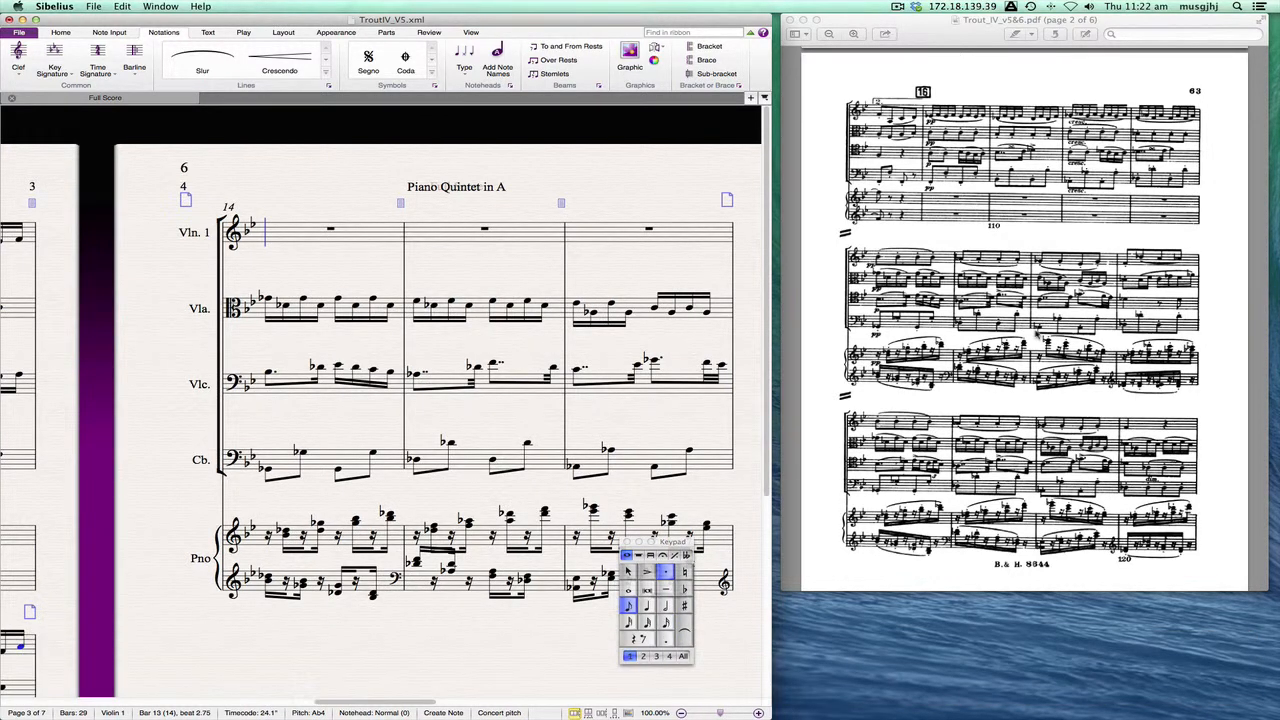
{"action": "key", "text": "b"}
{"action": "key", "text": "b"}
{"action": "key", "text": "b"}
{"action": "key", "text": "b"}
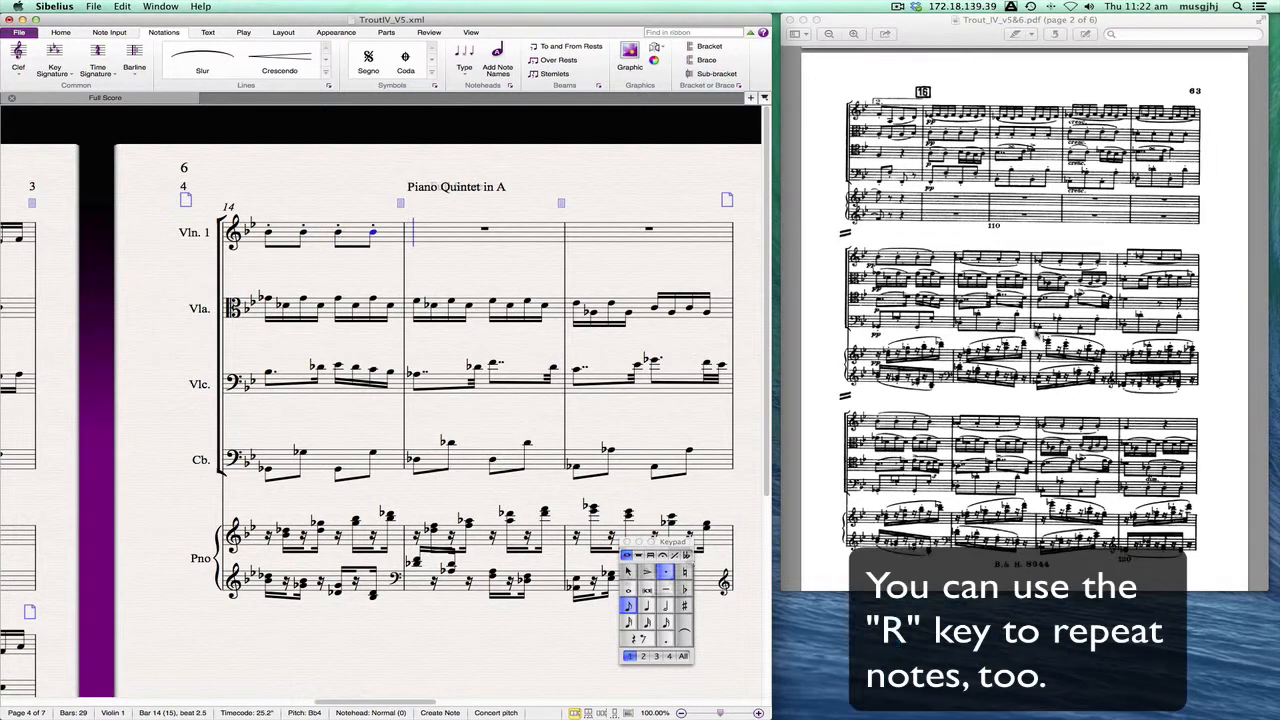
Fill bar 15 of Violin 1 with four staccato eighth notes on Ab4
{"action": "key", "text": "a"}
{"action": "key", "text": "a"}
{"action": "key", "text": "a"}
{"action": "key", "text": "a"}
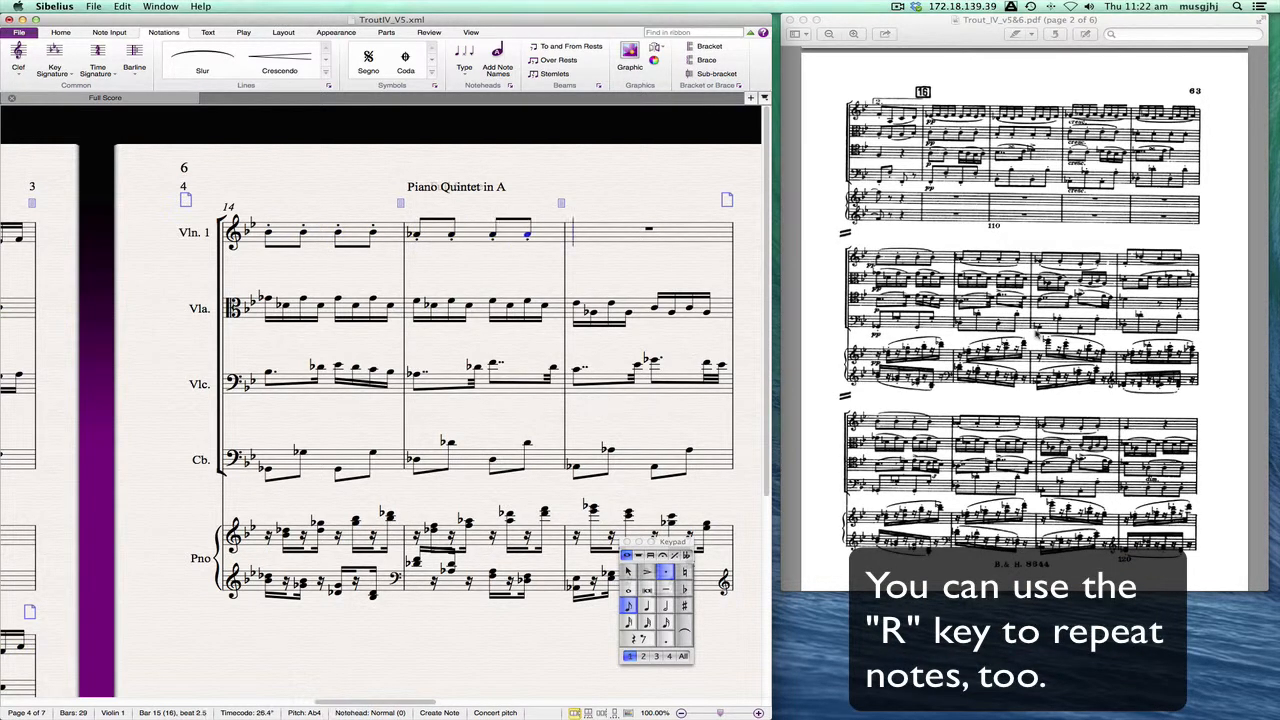
Fill bar 16 of Violin 1 with staccato eighth notes Gb4, Gb4, Eb4 and Gb4, respelling the opening F#4 as Gb4
{"action": "key", "text": "f"}
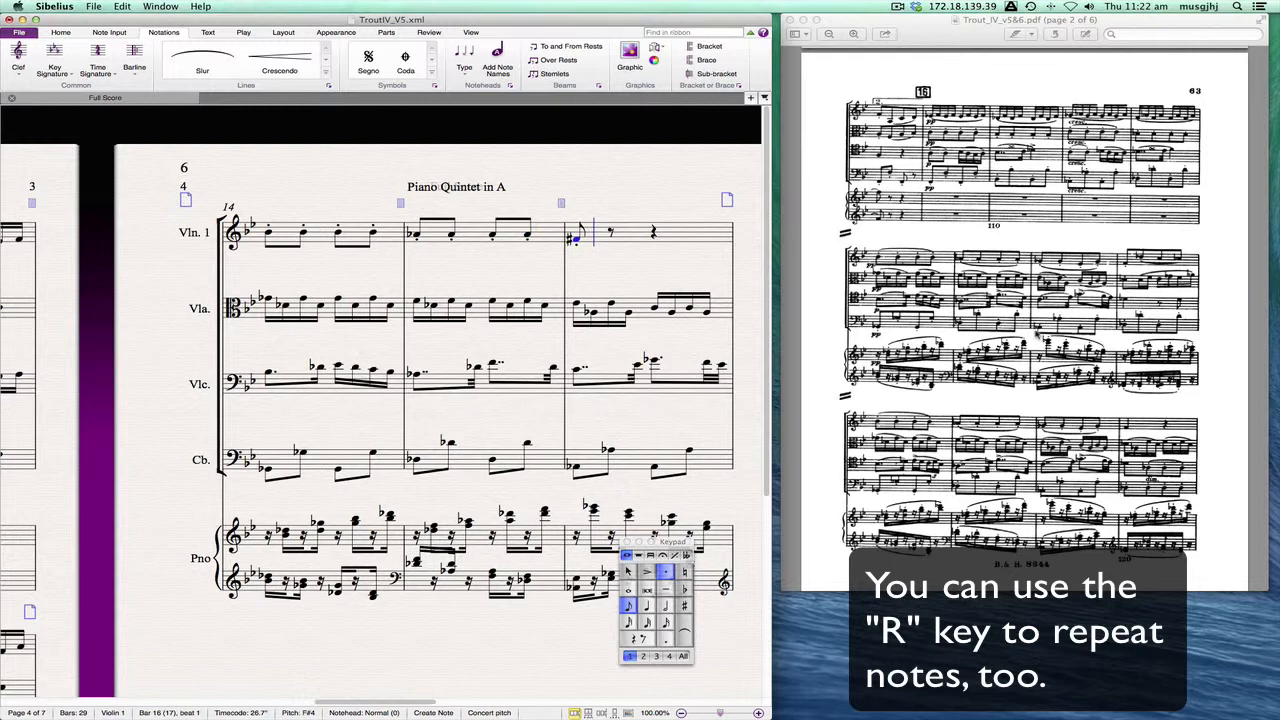
{"action": "key", "text": "Return"}
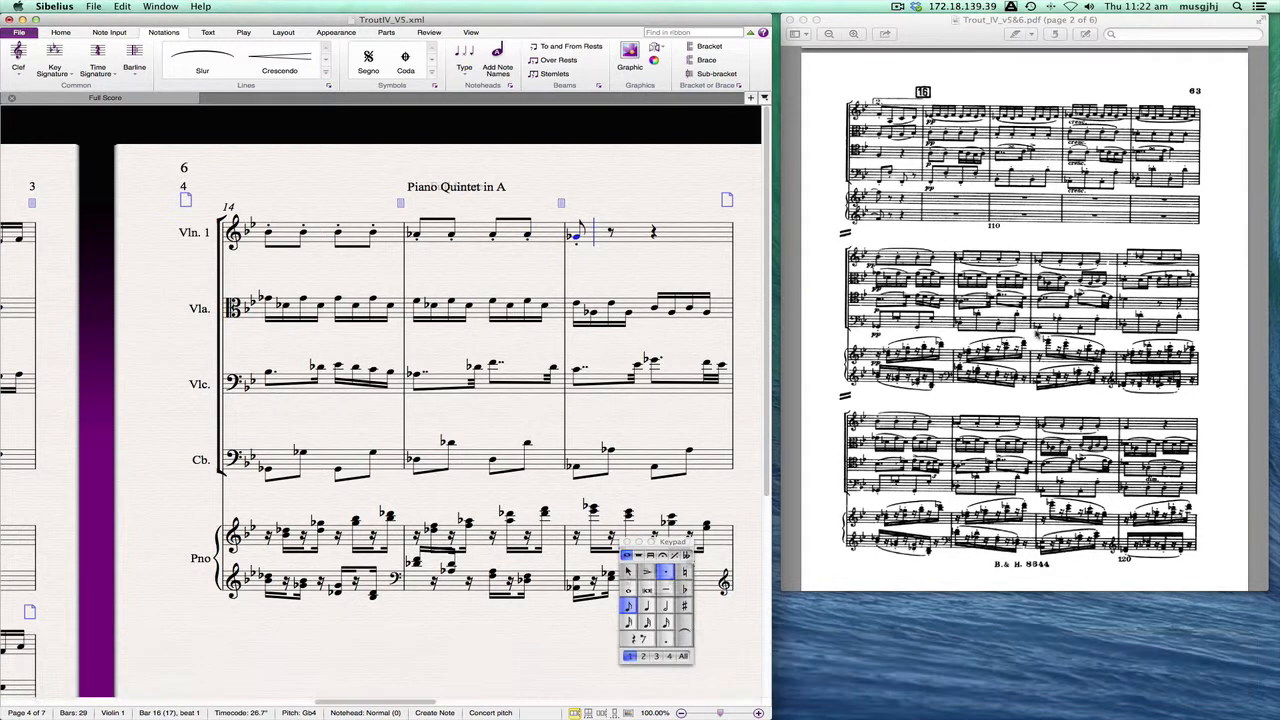
{"action": "key", "text": "r"}
{"action": "key", "text": "e"}
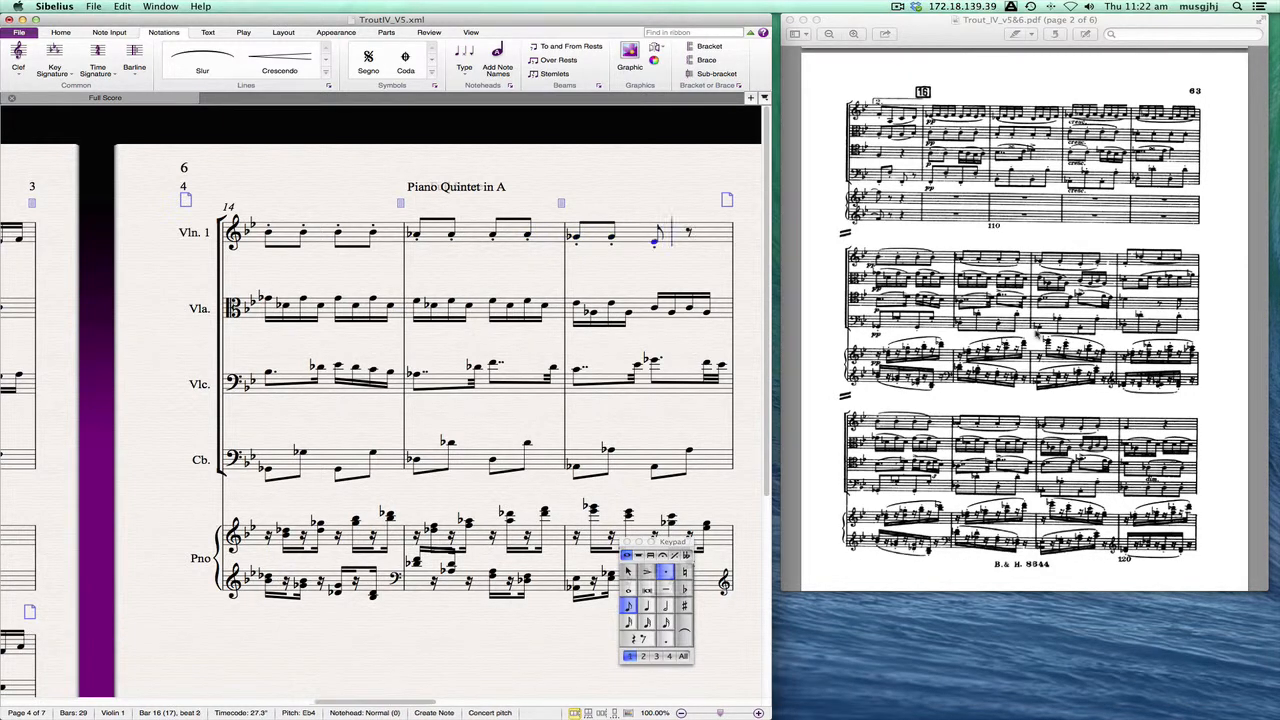
{"action": "key", "text": "g"}
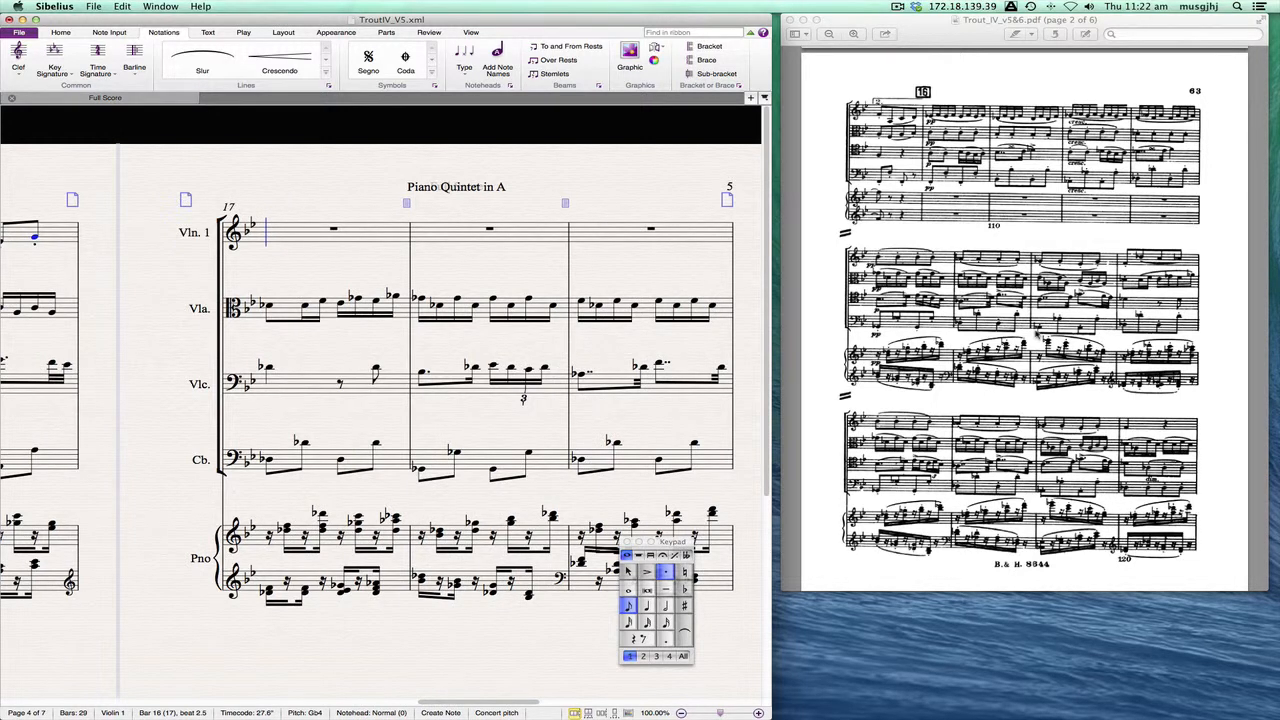
Fill bar 17 of Violin 1 with a staccato eighth F4 and plain eighths Db5, C5 and Cb5, respelling the final B4 as Cb5
{"action": "key", "text": "f"}
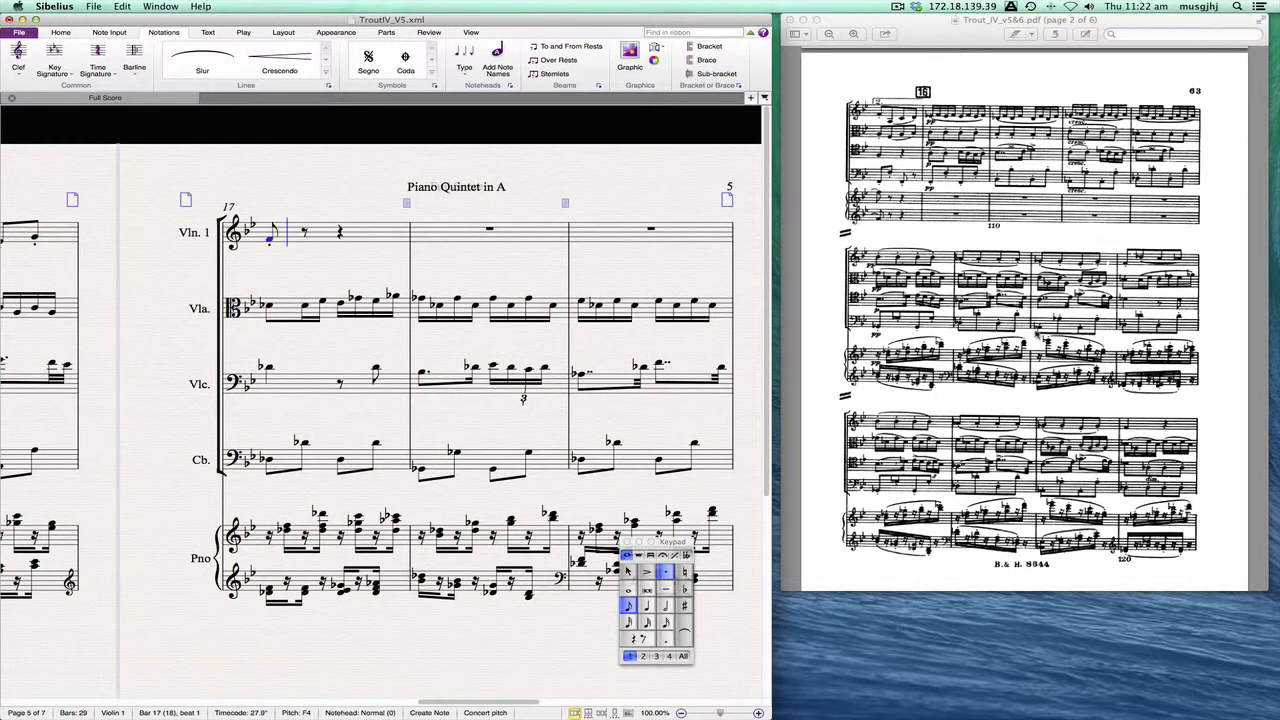
{"action": "key", "text": "slash"}
{"action": "key", "text": "d"}
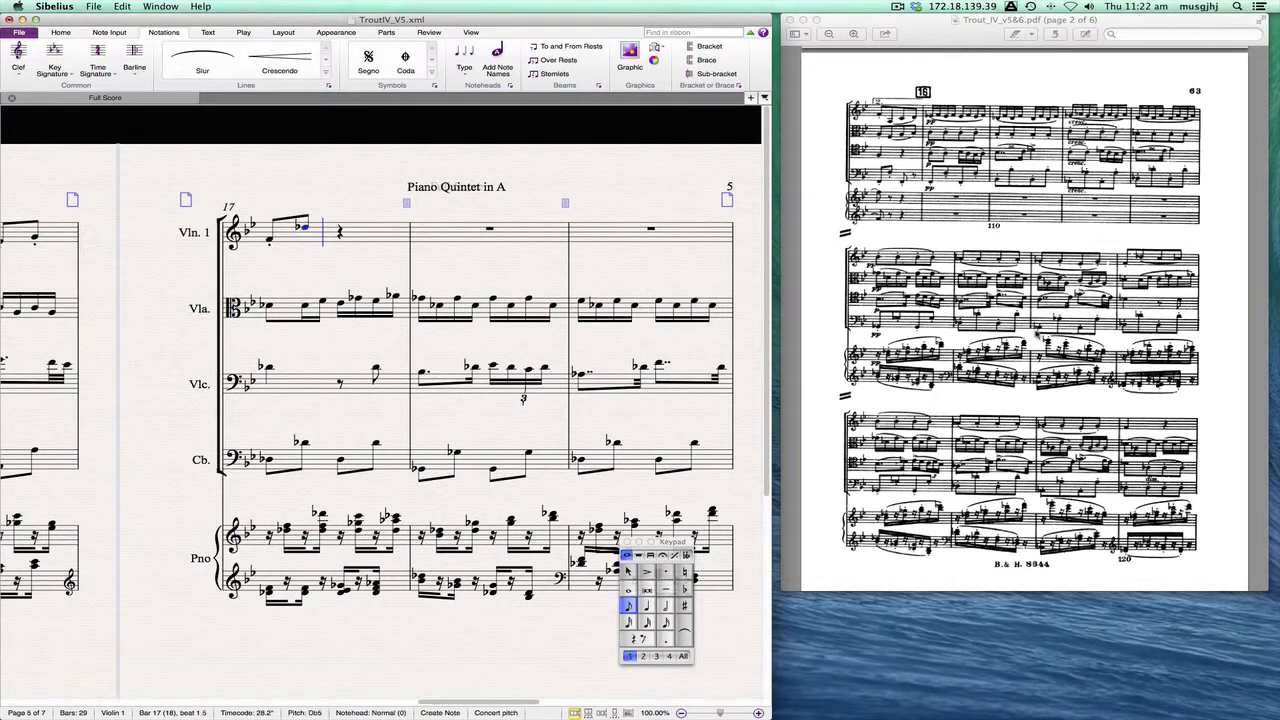
{"action": "key", "text": "c"}
{"action": "key", "text": "b"}
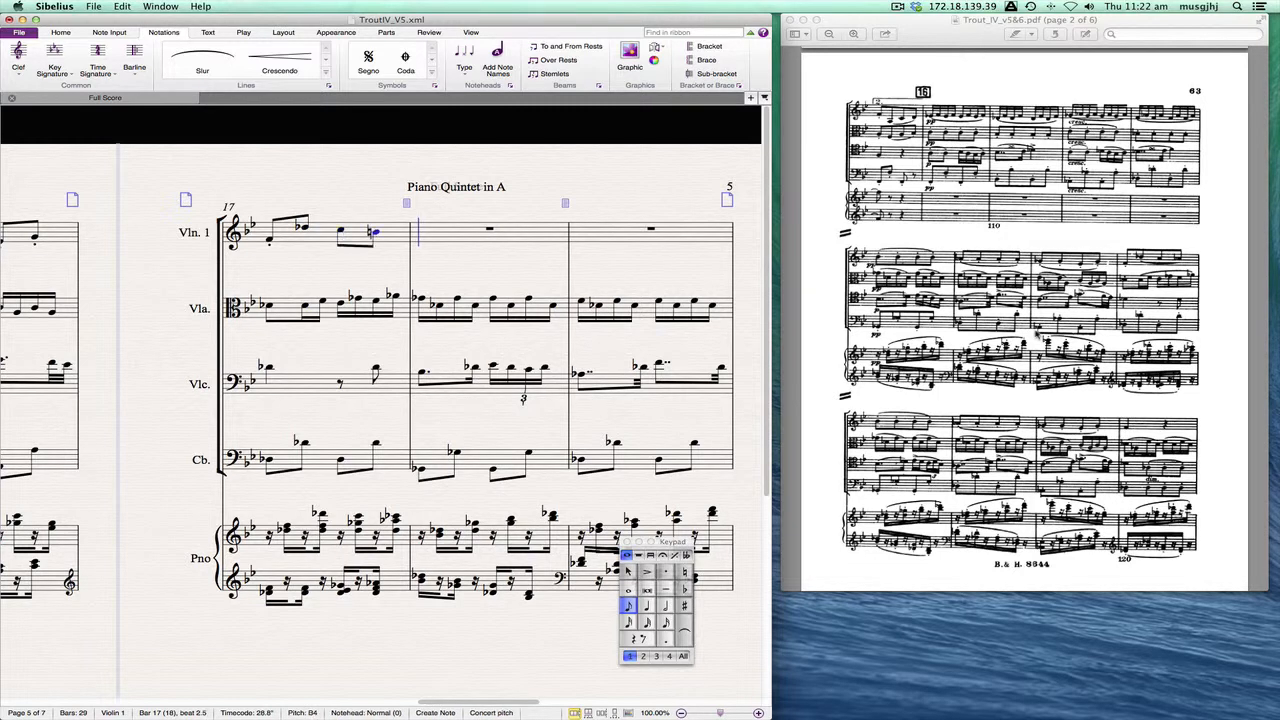
{"action": "key", "text": "Return"}
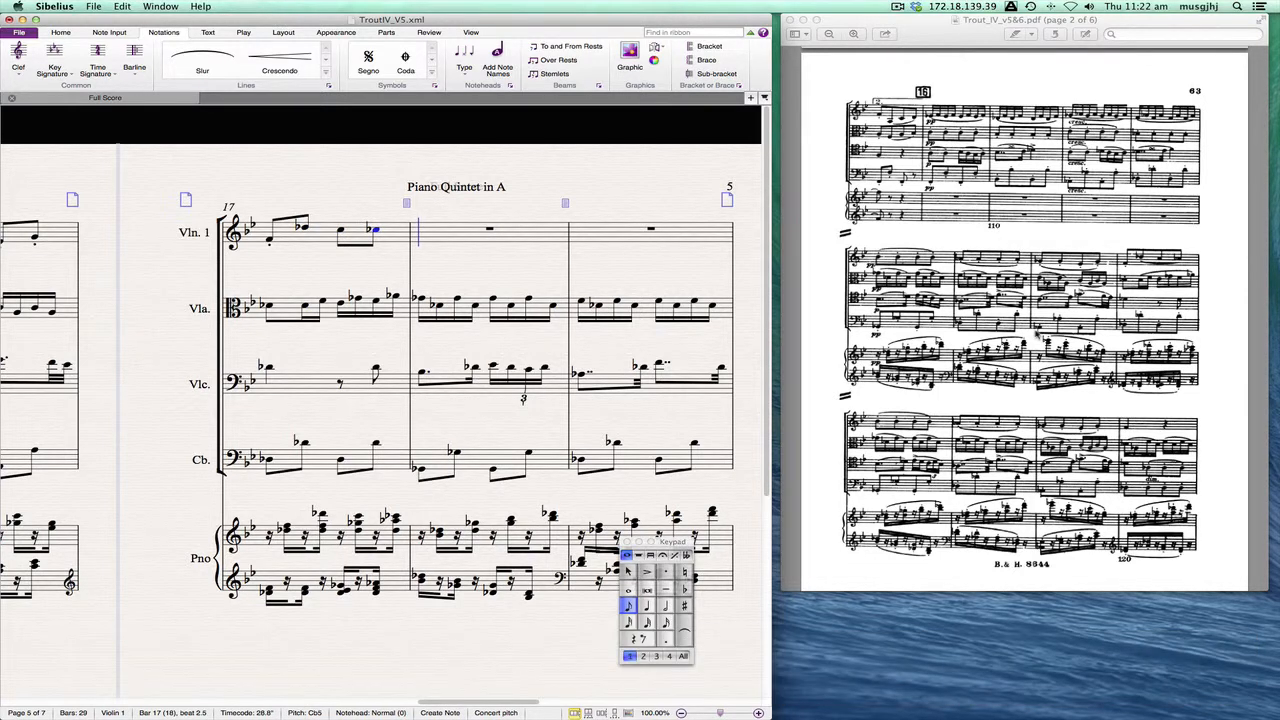
Fill bar 18 of Violin 1 with four staccato eighth notes on Bb4
{"action": "key", "text": "/"}
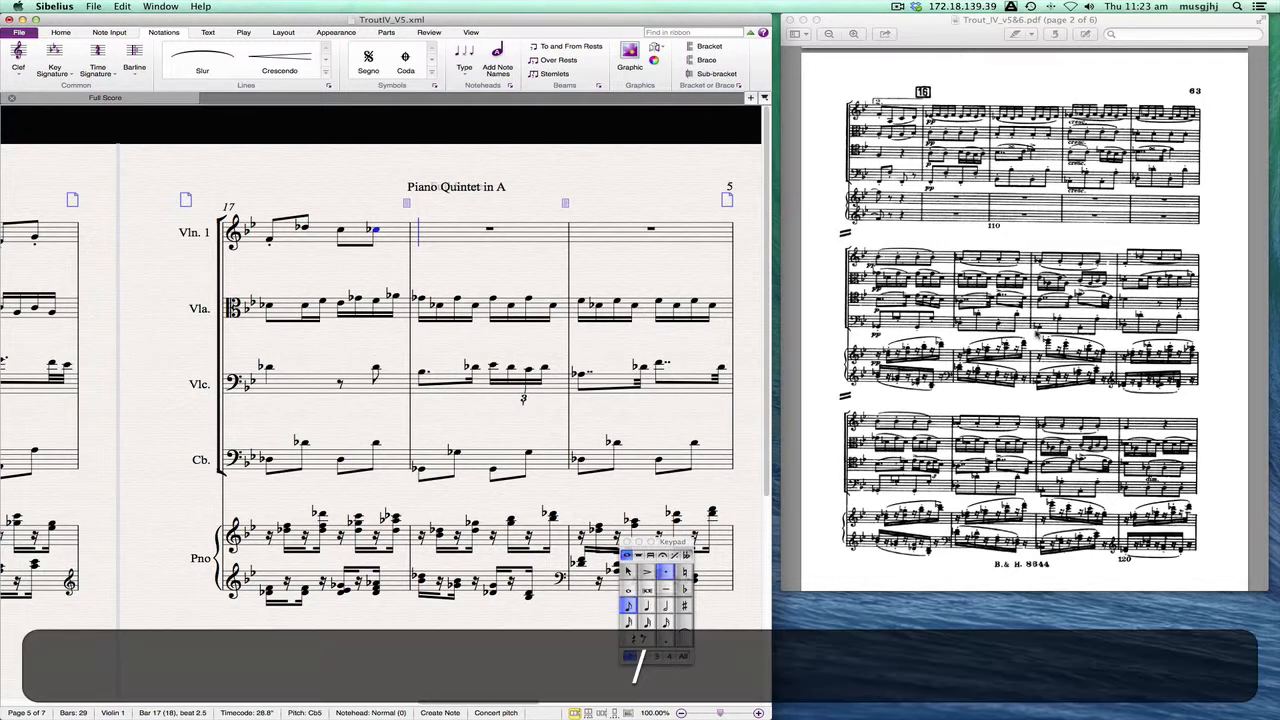
{"action": "key", "text": "4"}
{"action": "key", "text": "b"}
{"action": "key", "text": "b"}
{"action": "key", "text": "b"}
{"action": "key", "text": "b"}
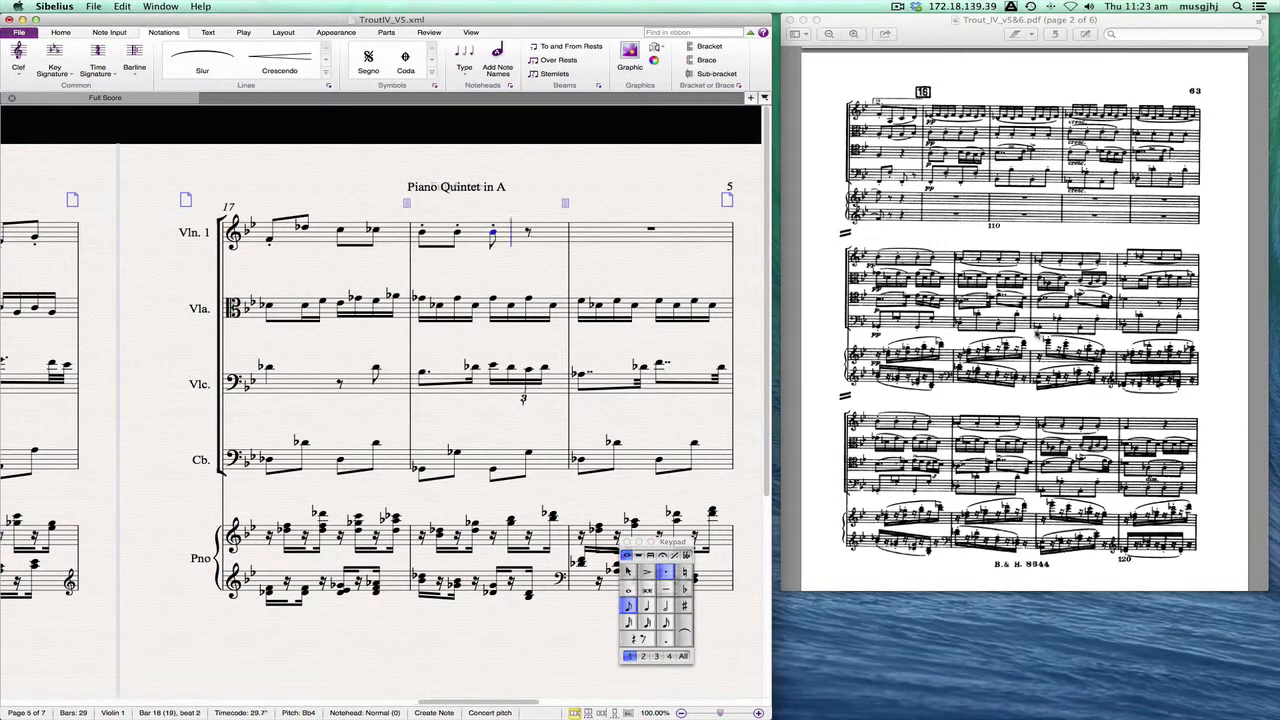
Fill bar 19 of Violin 1 with four staccato eighth notes on Ab4
{"action": "key", "text": "a"}
{"action": "key", "text": "a"}
{"action": "key", "text": "a"}
{"action": "key", "text": "a"}
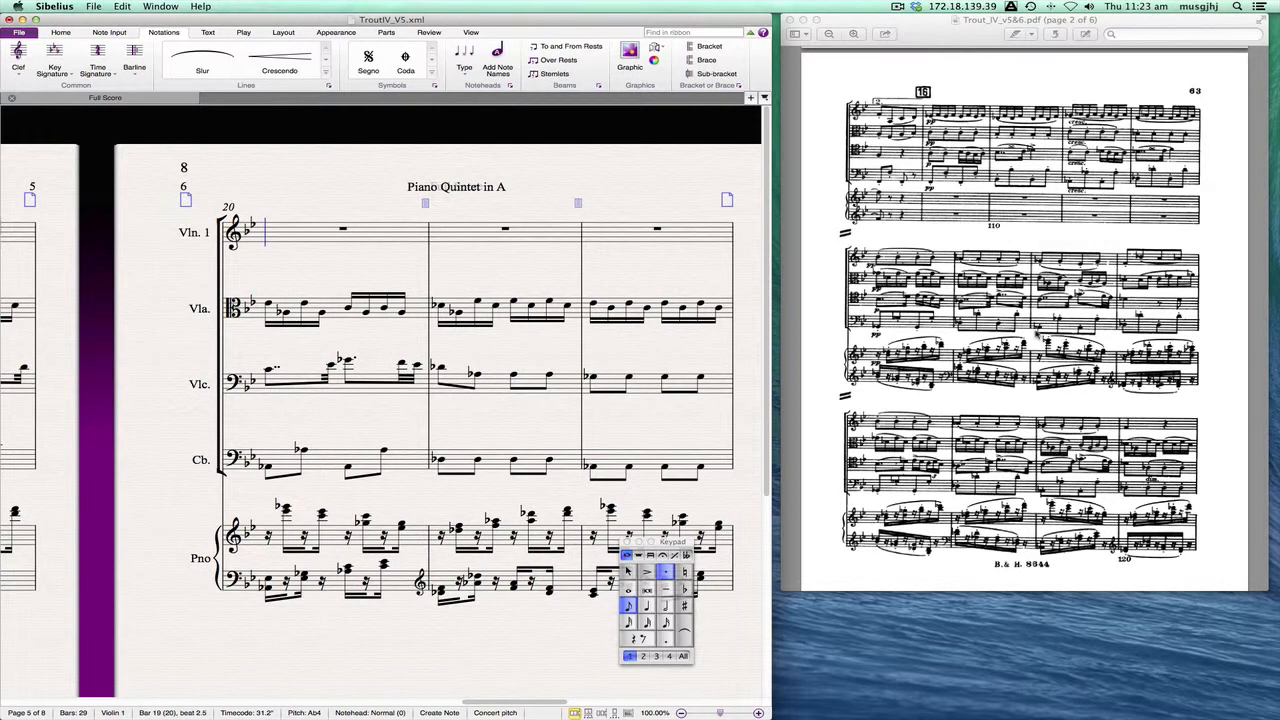
Fill bar 20 of Violin 1 with staccato eighth notes Gb4, Gb4, Eb4 and Gb4, respelling the opening note as Gb4
{"action": "key", "text": "g"}
{"action": "key", "text": "Return"}
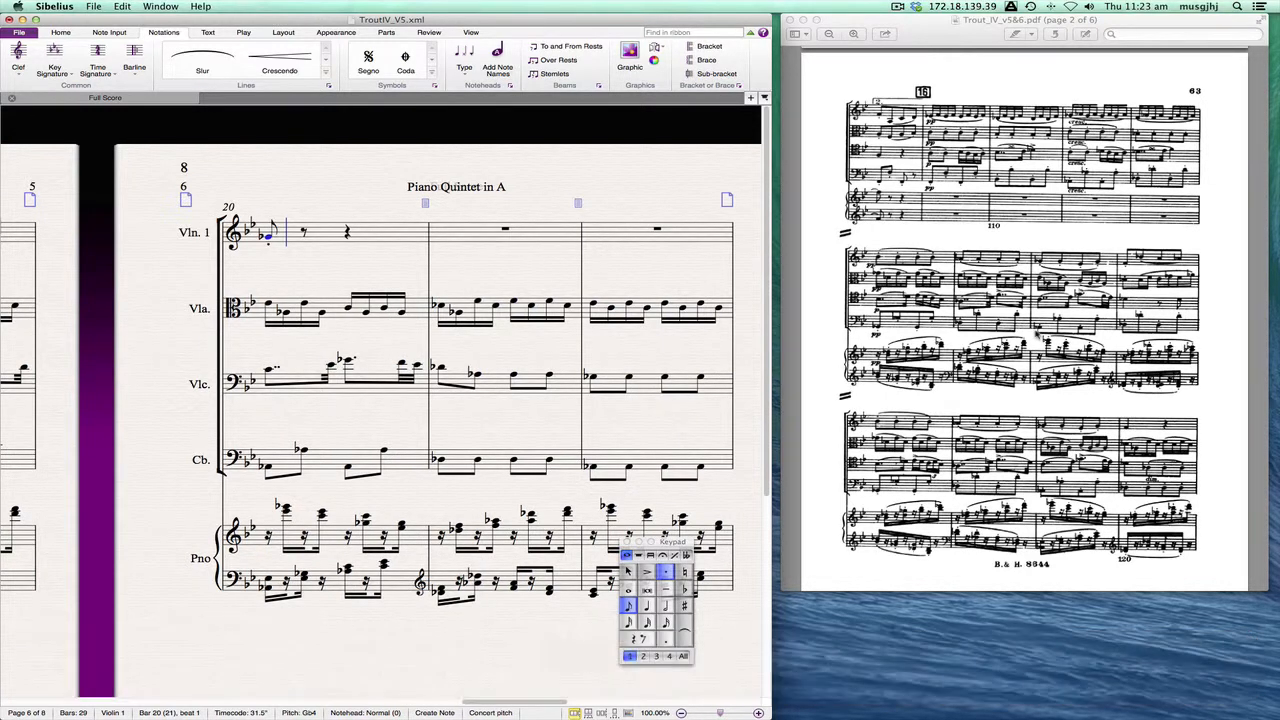
{"action": "key", "text": "g"}
{"action": "key", "text": "e"}
{"action": "key", "text": "g"}
Enter a quarter note F4 without staccato in bar 21 of Violin 1, leaving a quarter rest on beat 2
{"action": "key", "text": "5"}
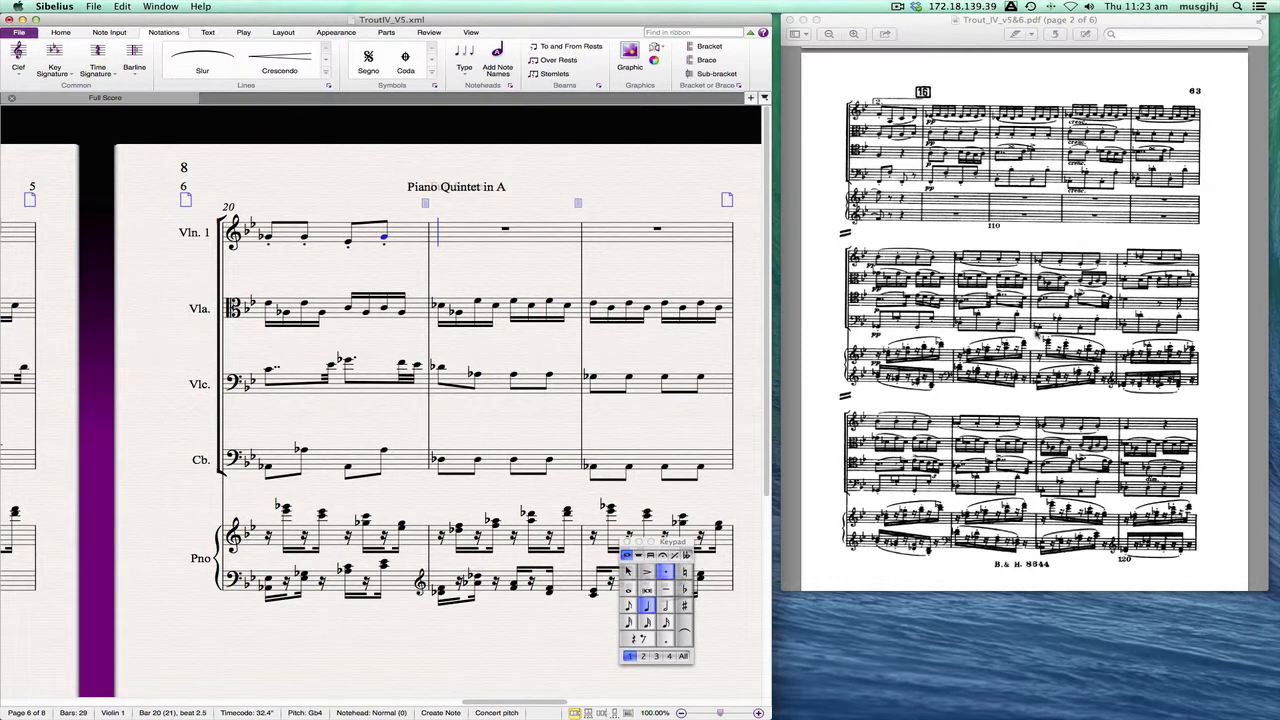
{"action": "key", "text": "f"}
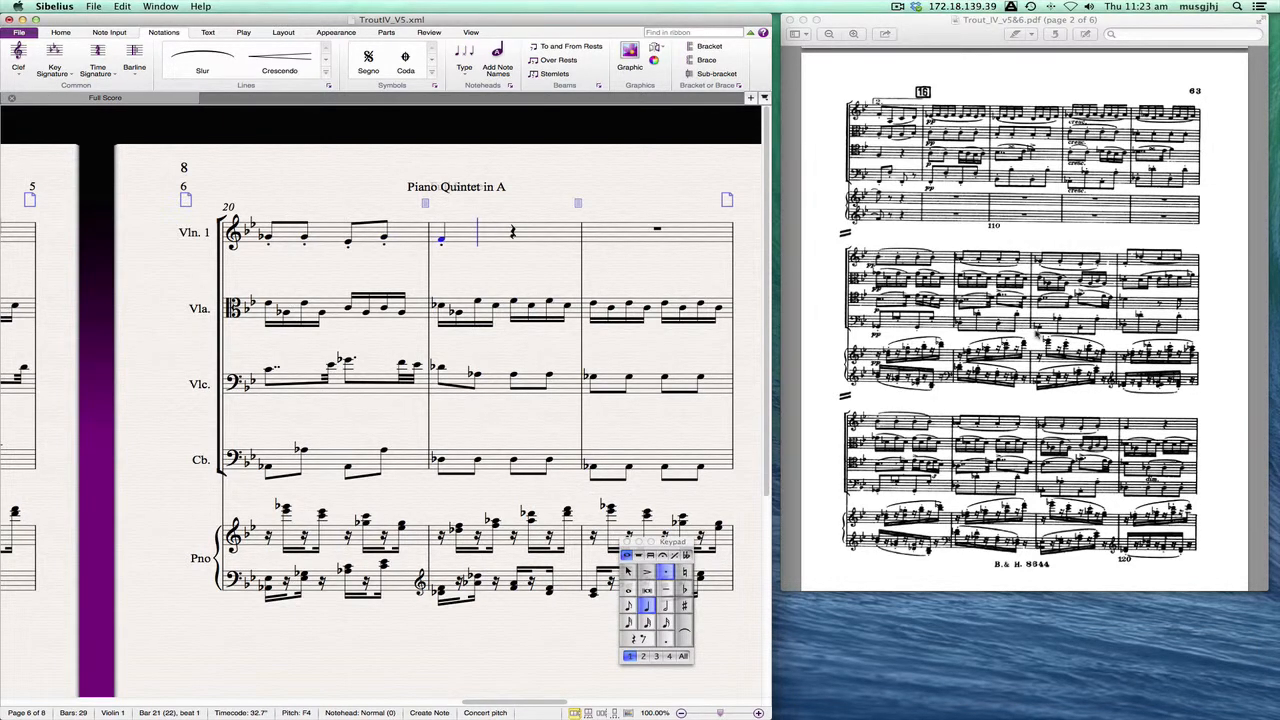
{"action": "key", "text": "Right"}
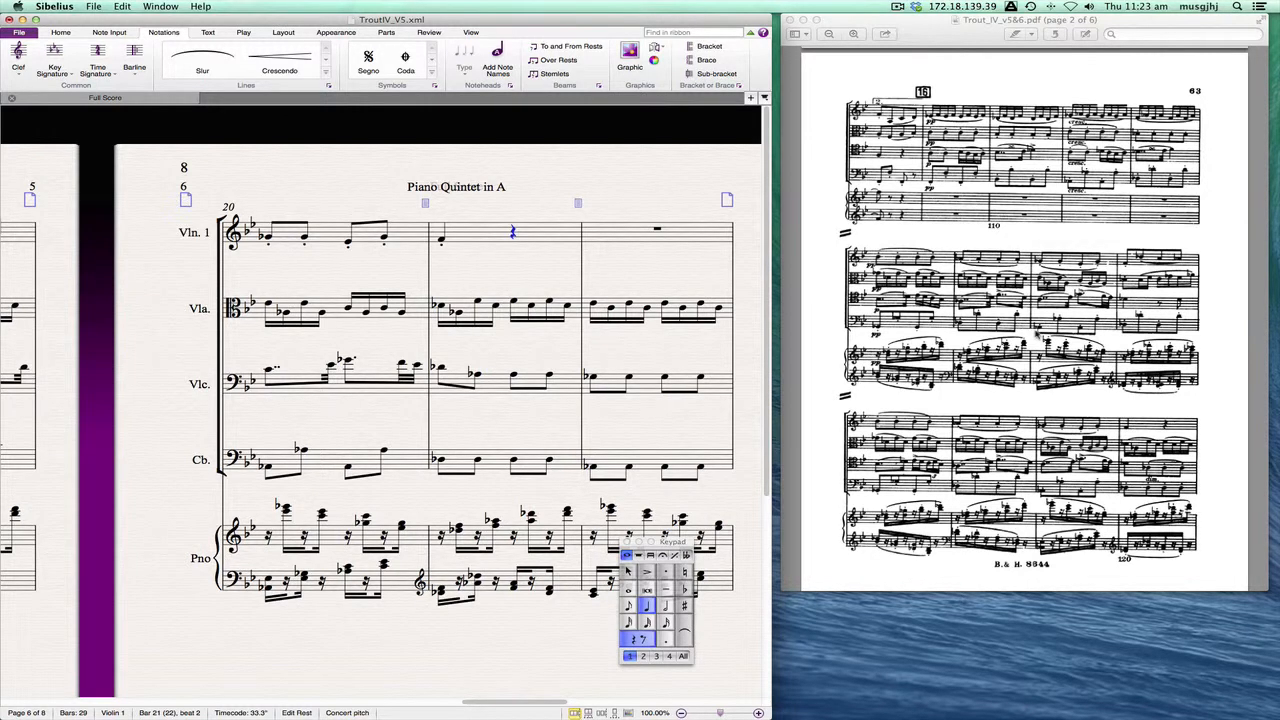
{"action": "key", "text": "Left"}
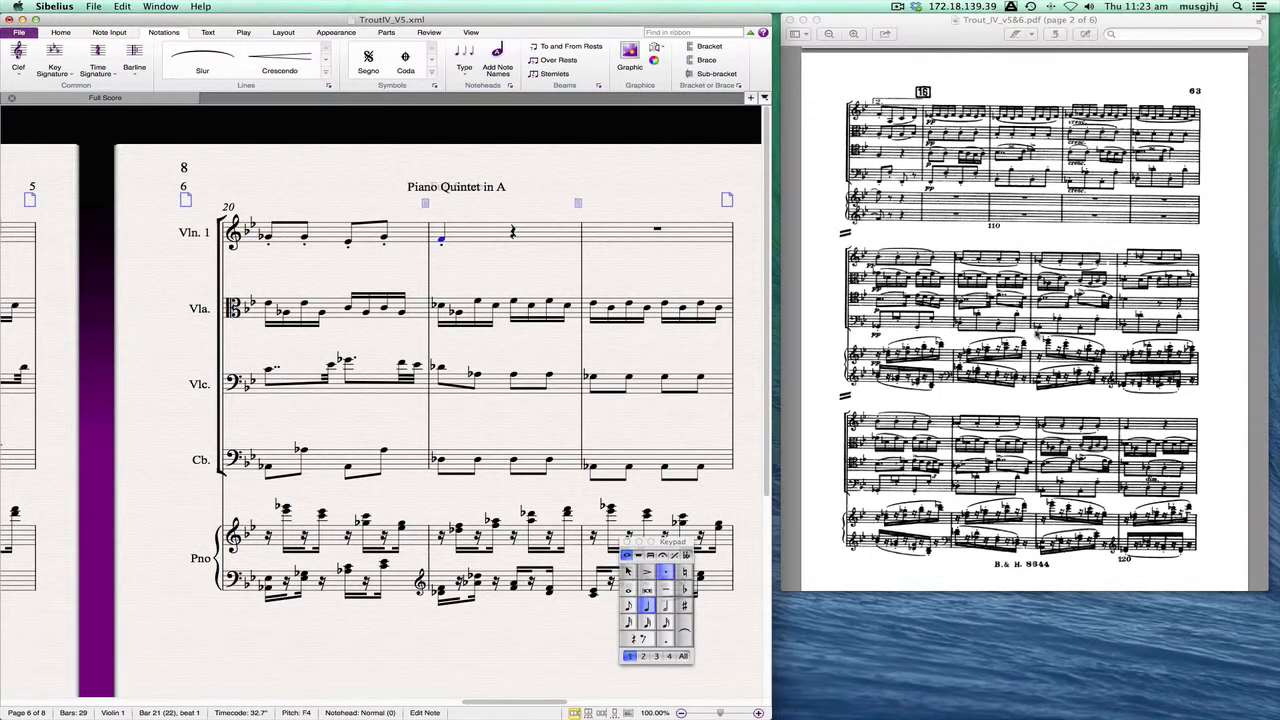
{"action": "key", "text": "slash"}
{"action": "key", "text": "Right"}
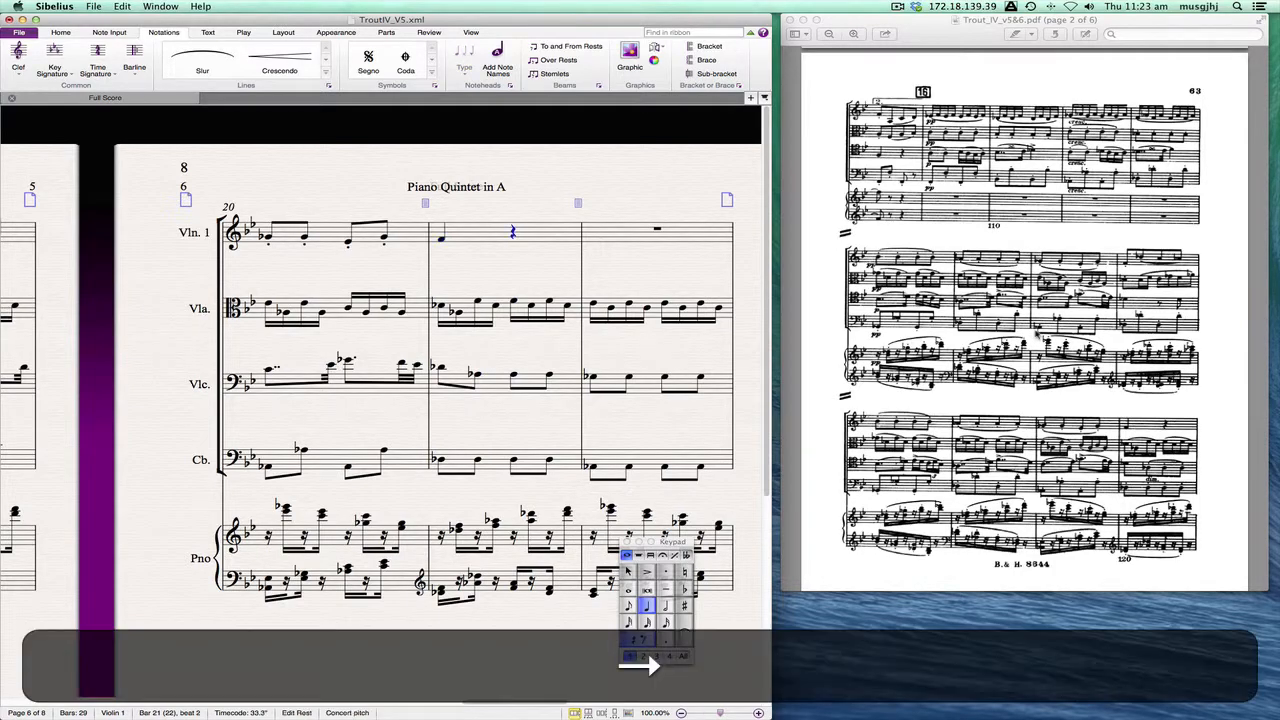
Fill the first beat of Violin 1 bar 22 with a double-dotted eighth note C5 and a thirty-second note Eb5, following the next PDF page
{"action": "key", "text": "Right"}
{"action": "scroll", "coordinate": [1024, 320], "scroll_direction": "down", "scroll_amount": 10}
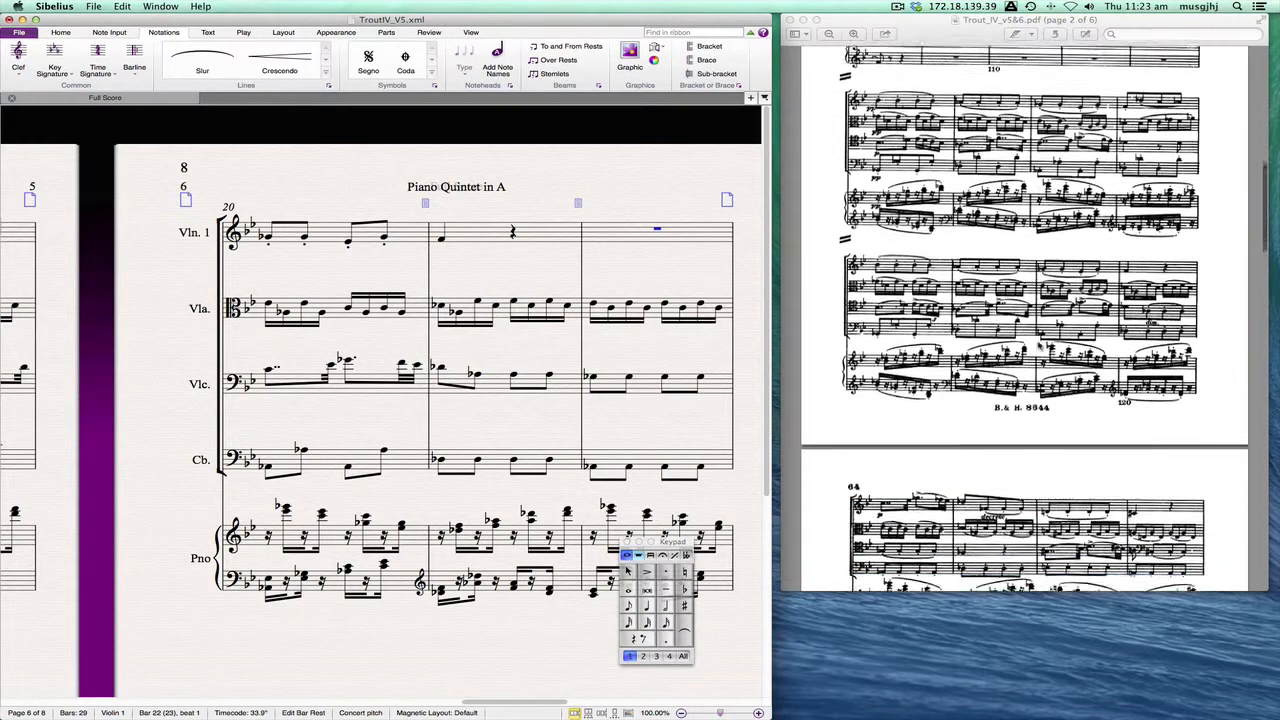
{"action": "scroll", "coordinate": [1024, 320], "scroll_direction": "down", "scroll_amount": 5}
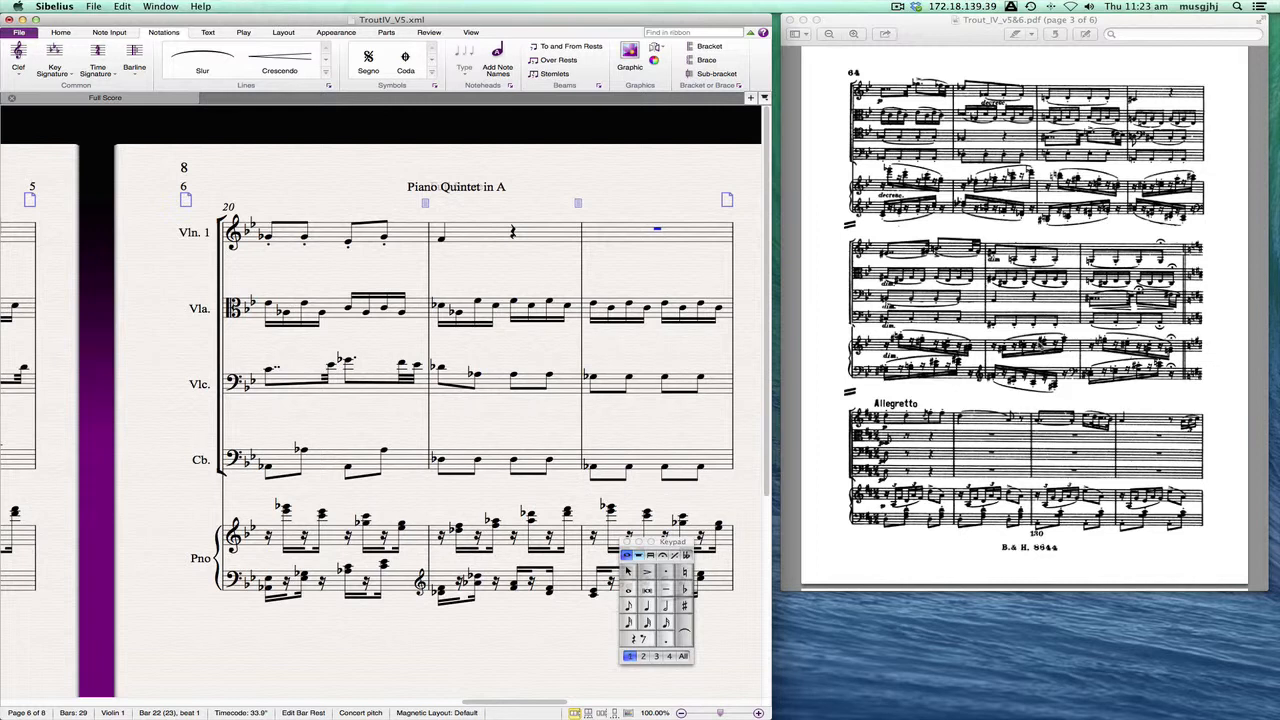
{"action": "key", "text": "4"}
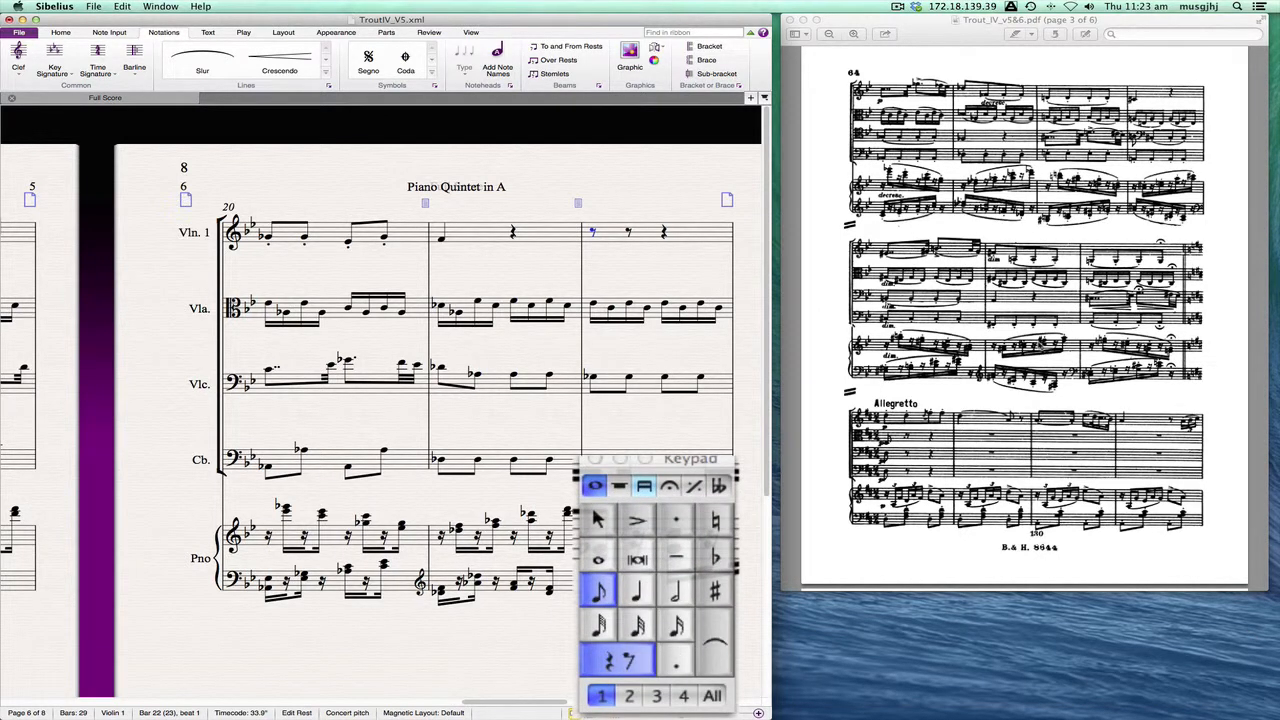
{"action": "key", "text": "F8"}
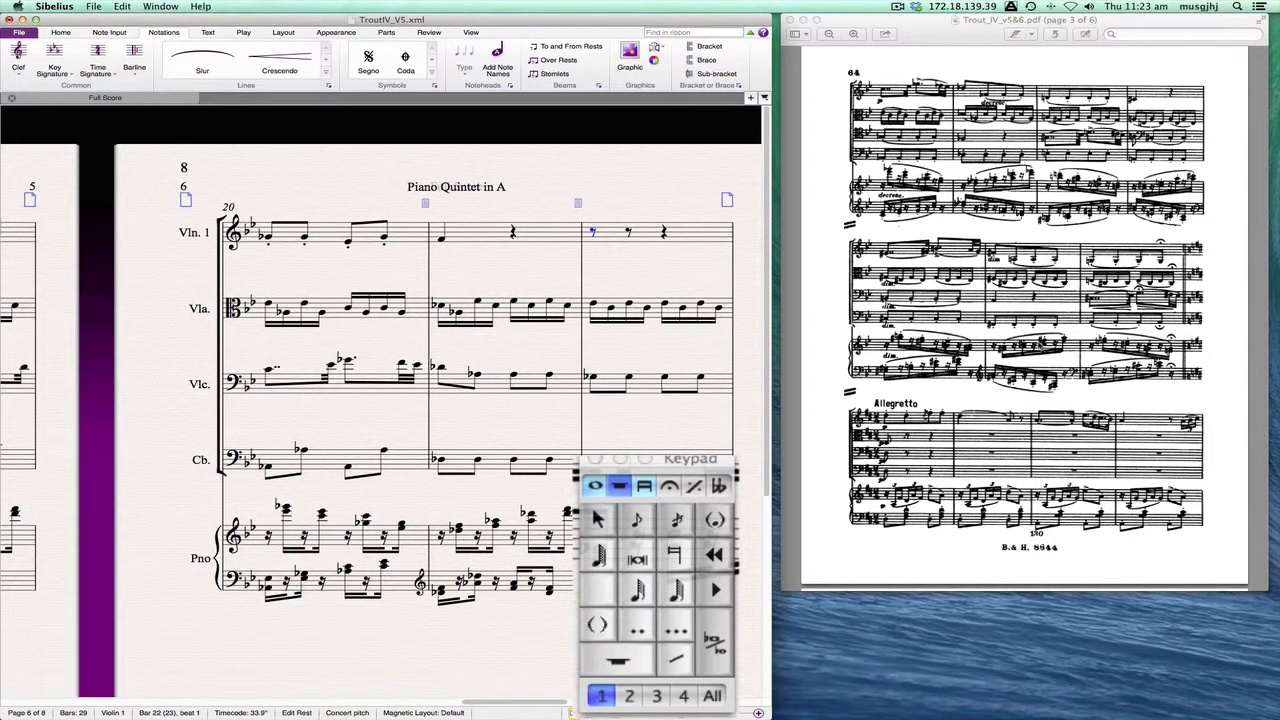
{"action": "key", "text": "2"}
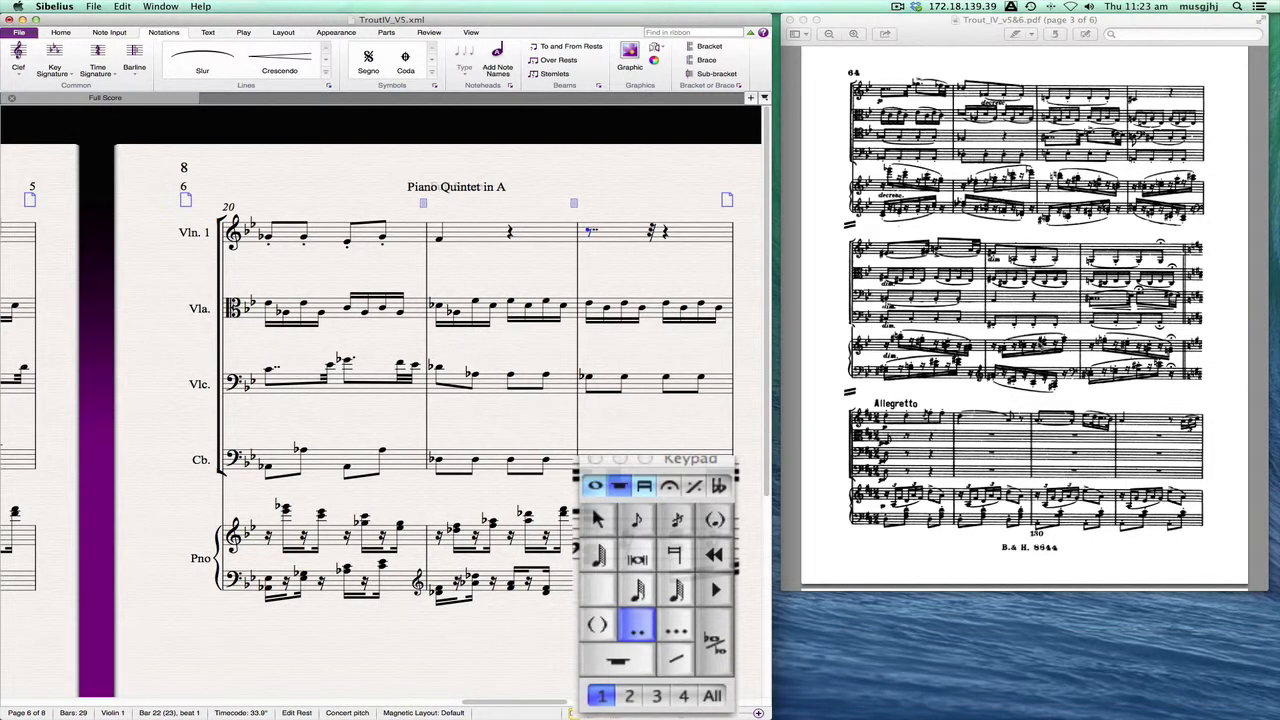
{"action": "key", "text": "F8"}
{"action": "key", "text": "F7"}
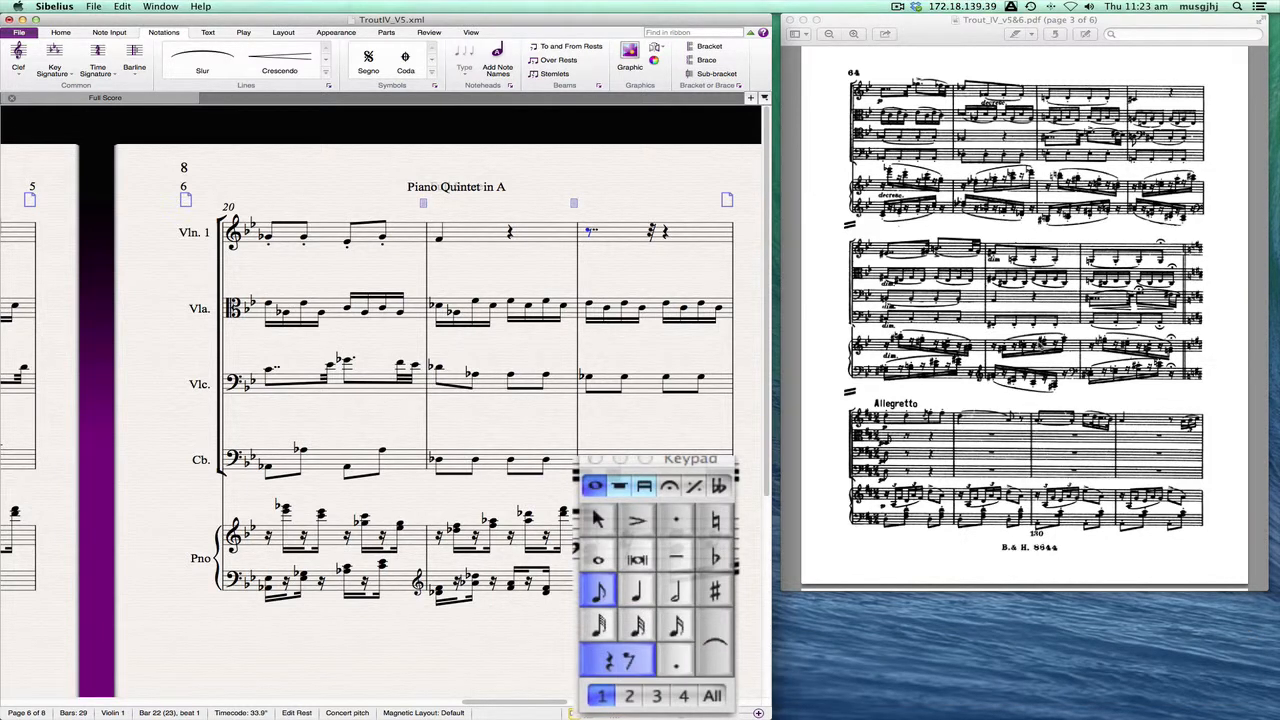
{"action": "key", "text": "c"}
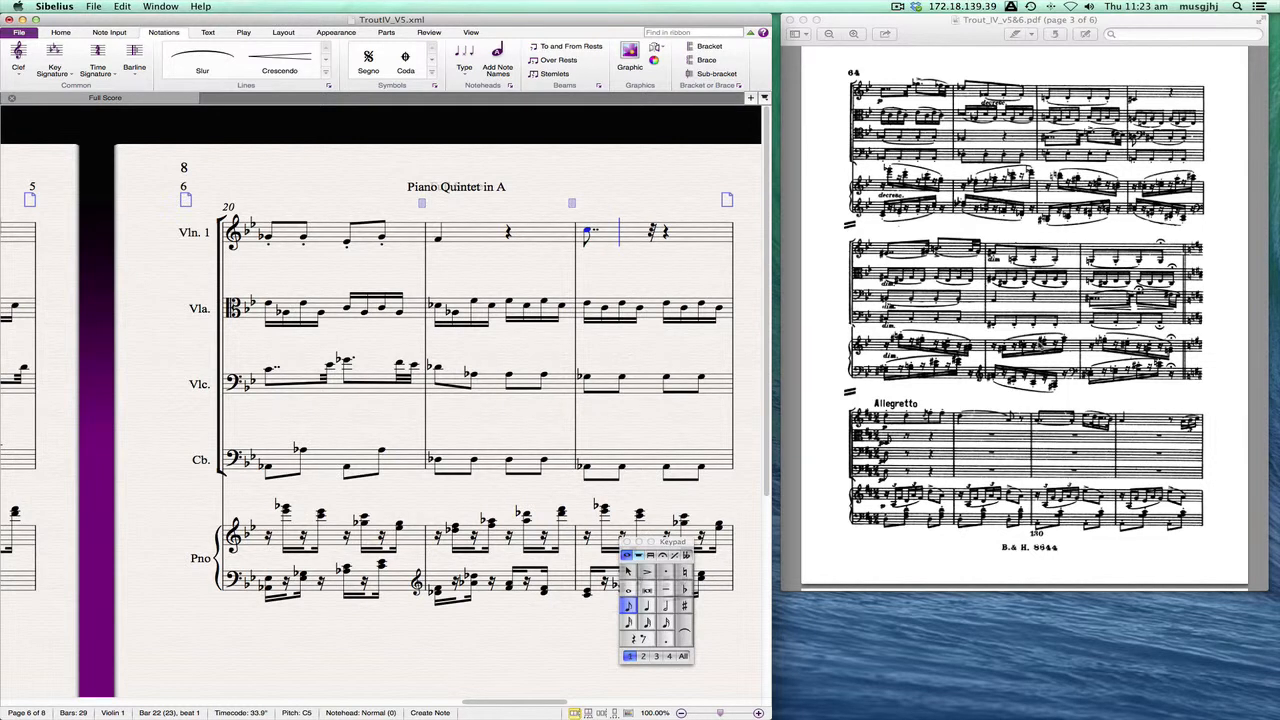
{"action": "key", "text": "2"}
{"action": "key", "text": "e"}
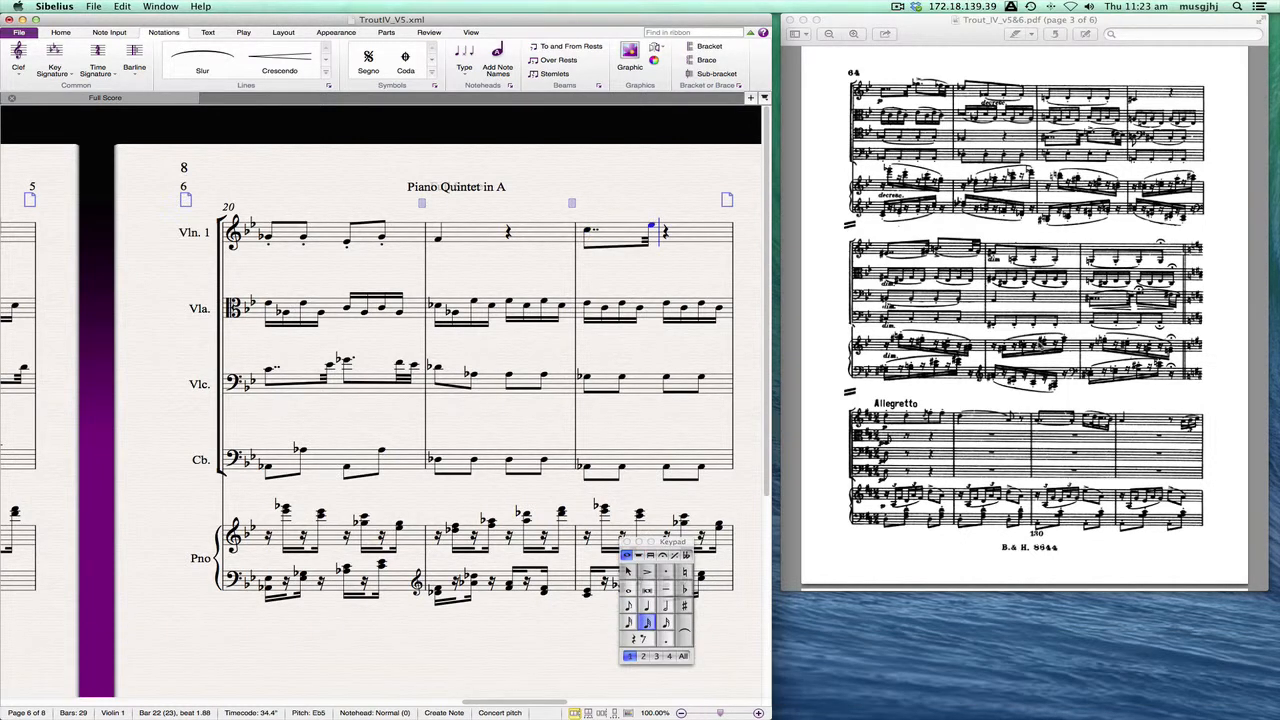
{"action": "key", "text": "4"}
{"action": "key", "text": "3"}
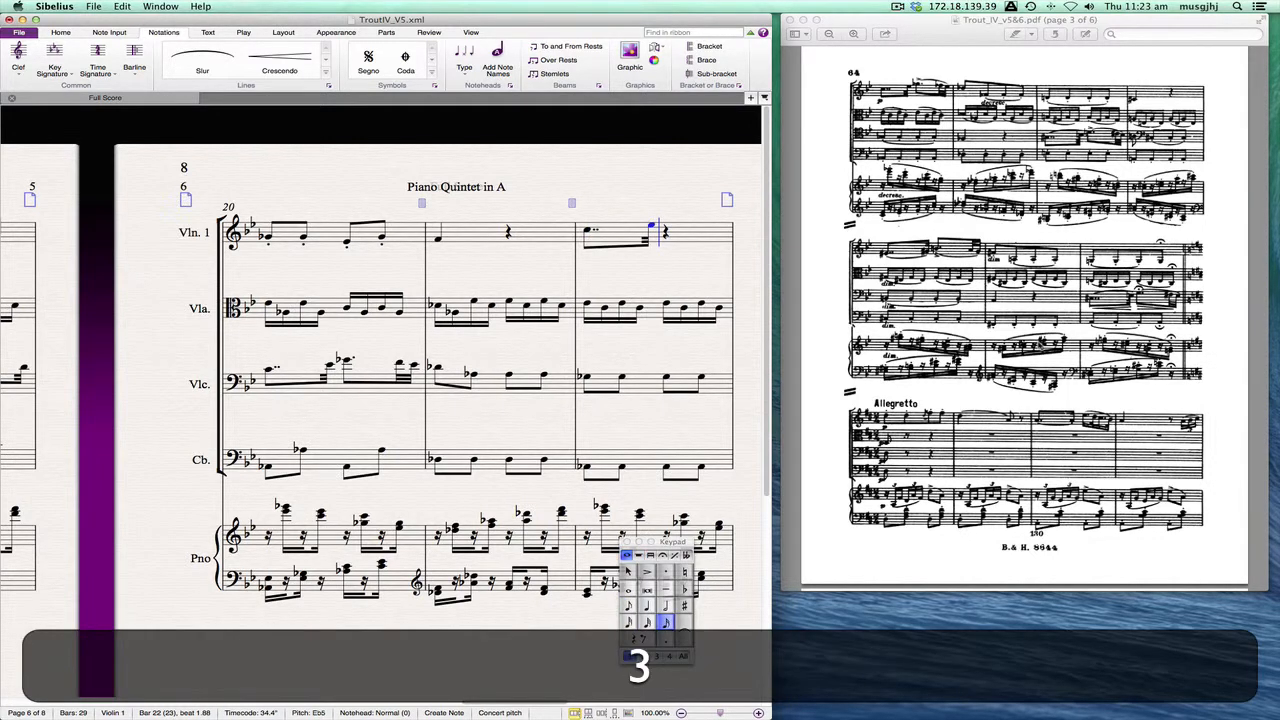
{"action": "key", "text": "f"}
{"action": "key", "text": "Return"}
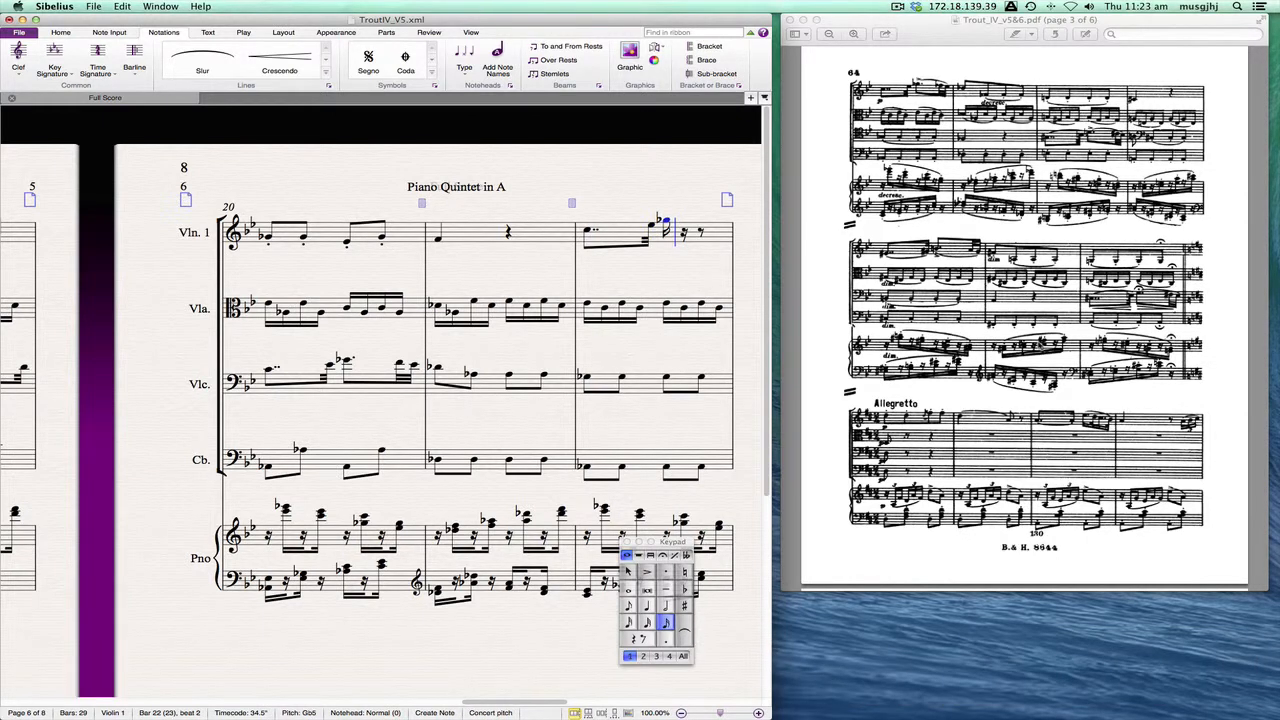
{"action": "key", "text": "BackSpace"}
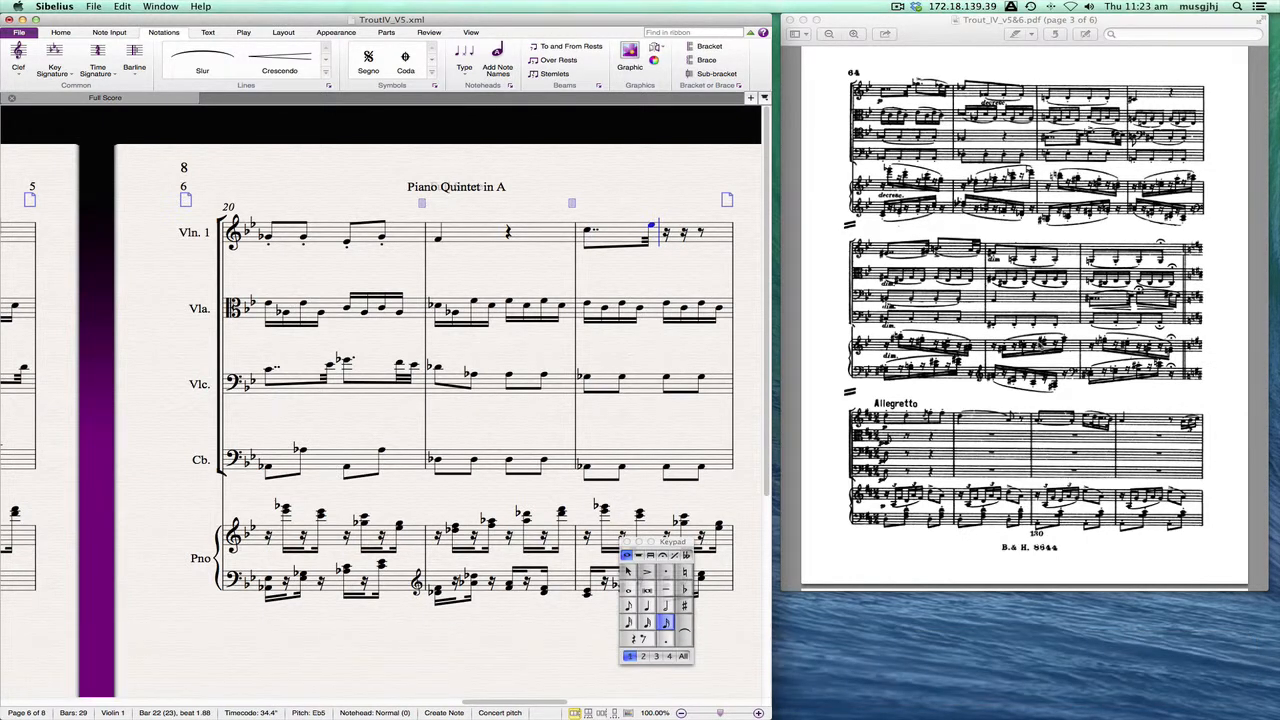
Fill beat 2 of Violin 1 bar 22 with a dotted eighth note Gb5 and thirty-second notes Fb5 and Eb5
{"action": "key", "text": "4"}
{"action": "key", "text": "period"}
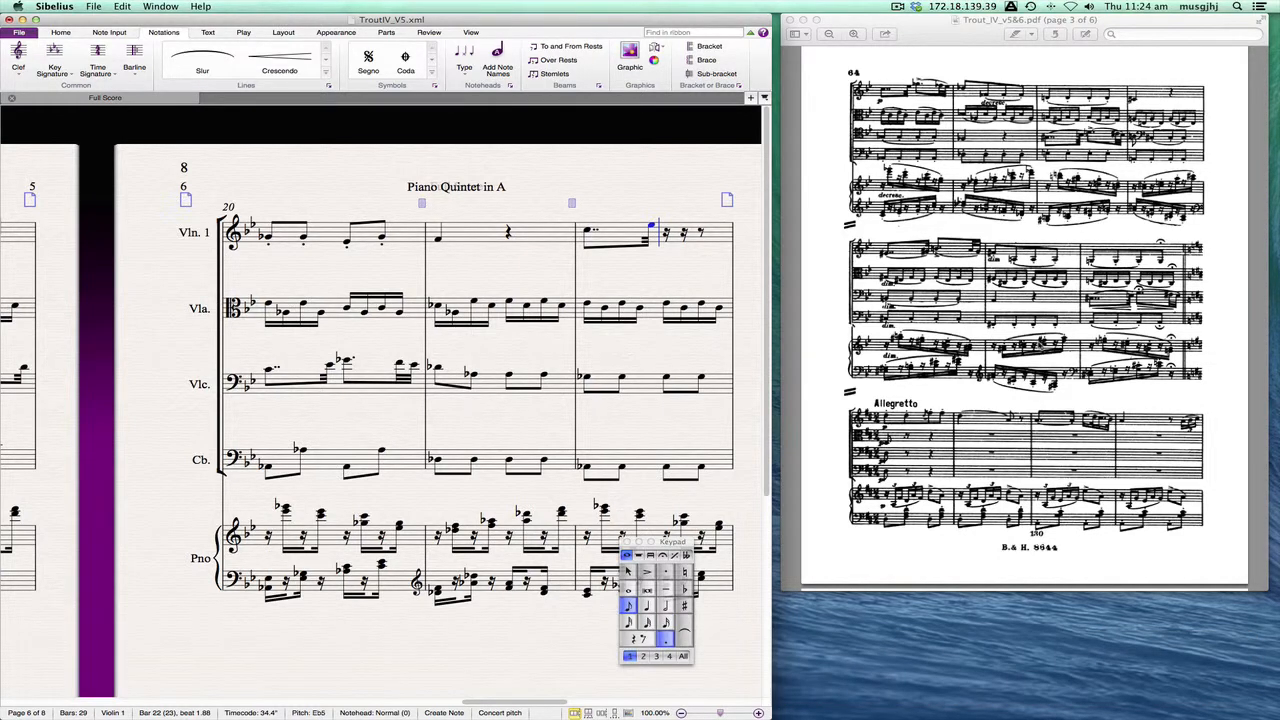
{"action": "key", "text": "Return"}
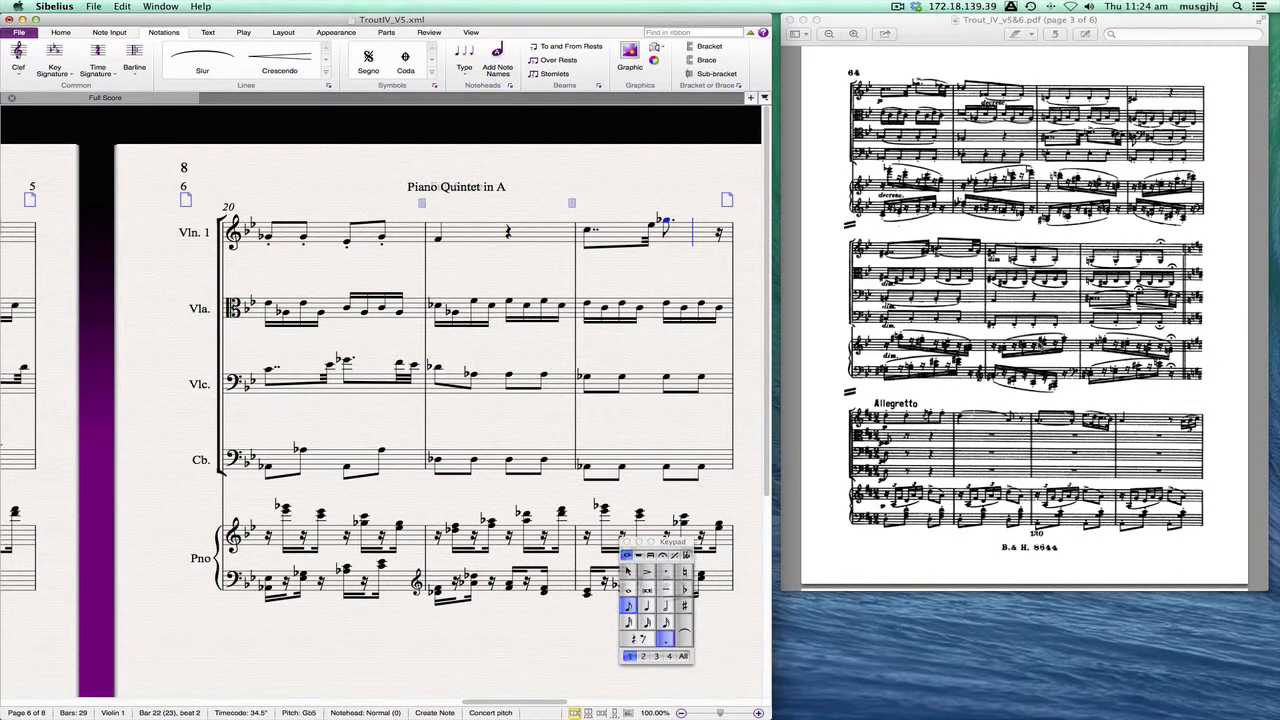
{"action": "key", "text": "2"}
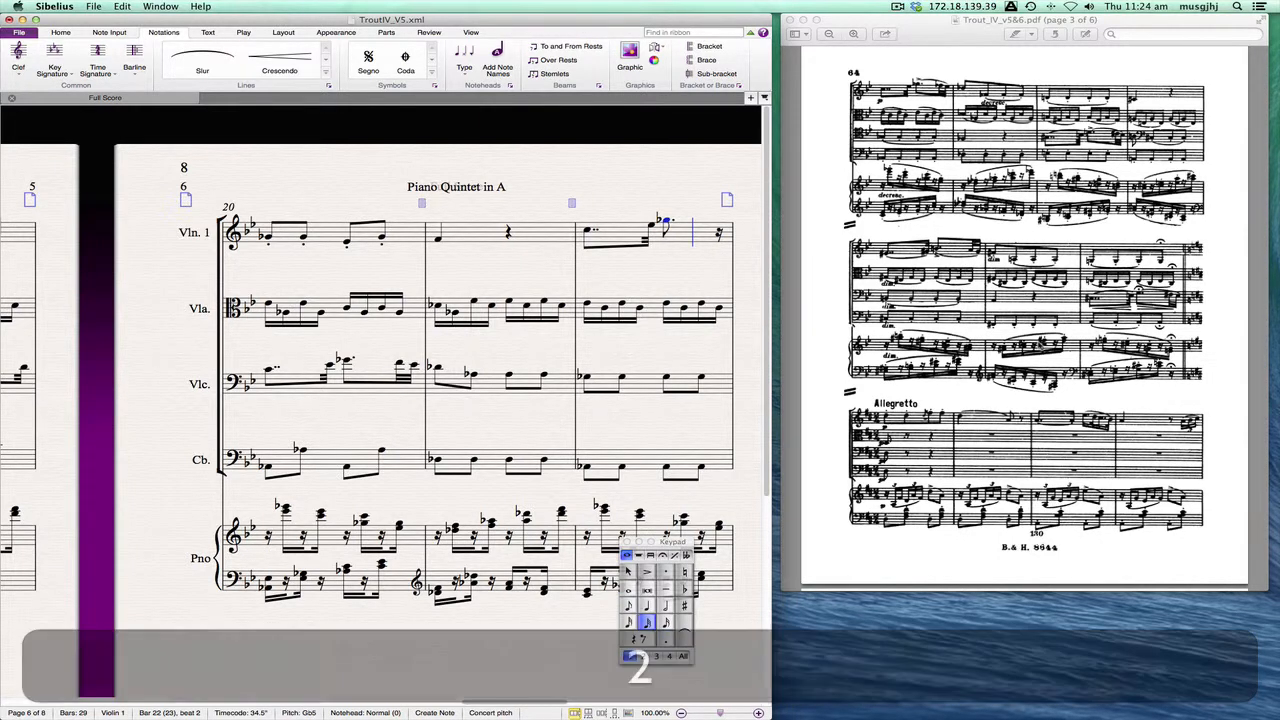
{"action": "key", "text": "e"}
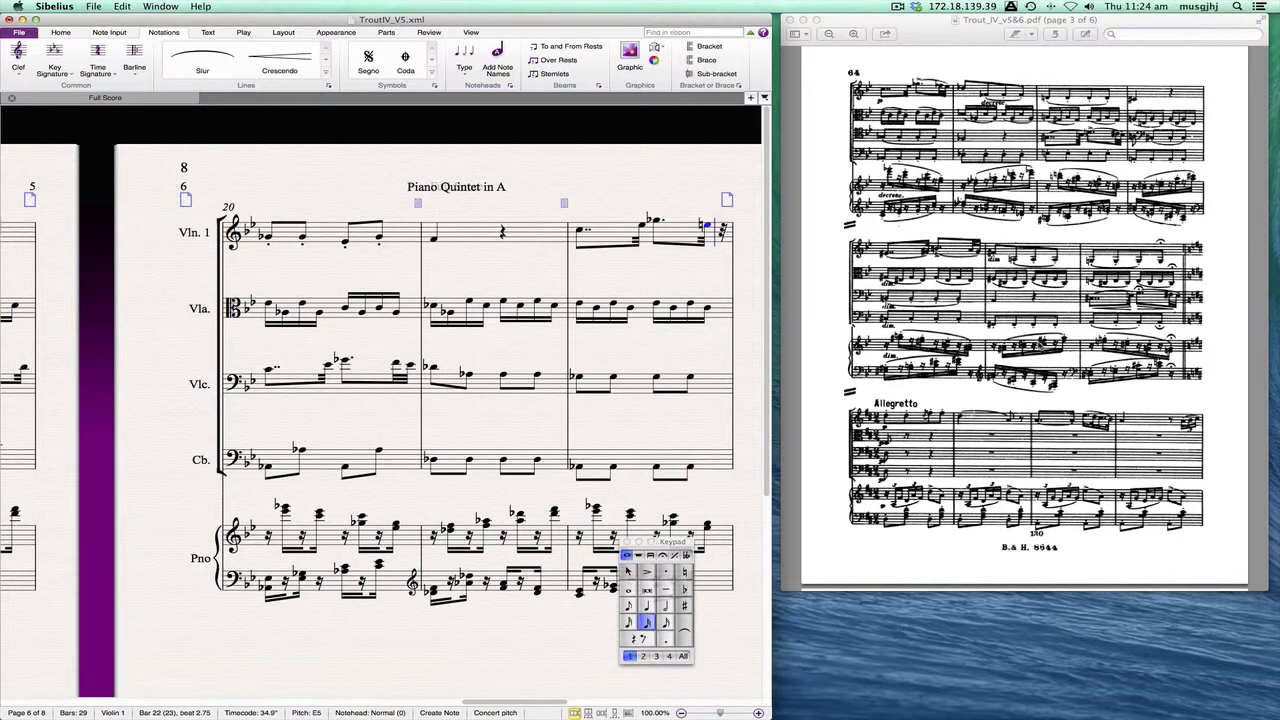
{"action": "key", "text": "Return"}
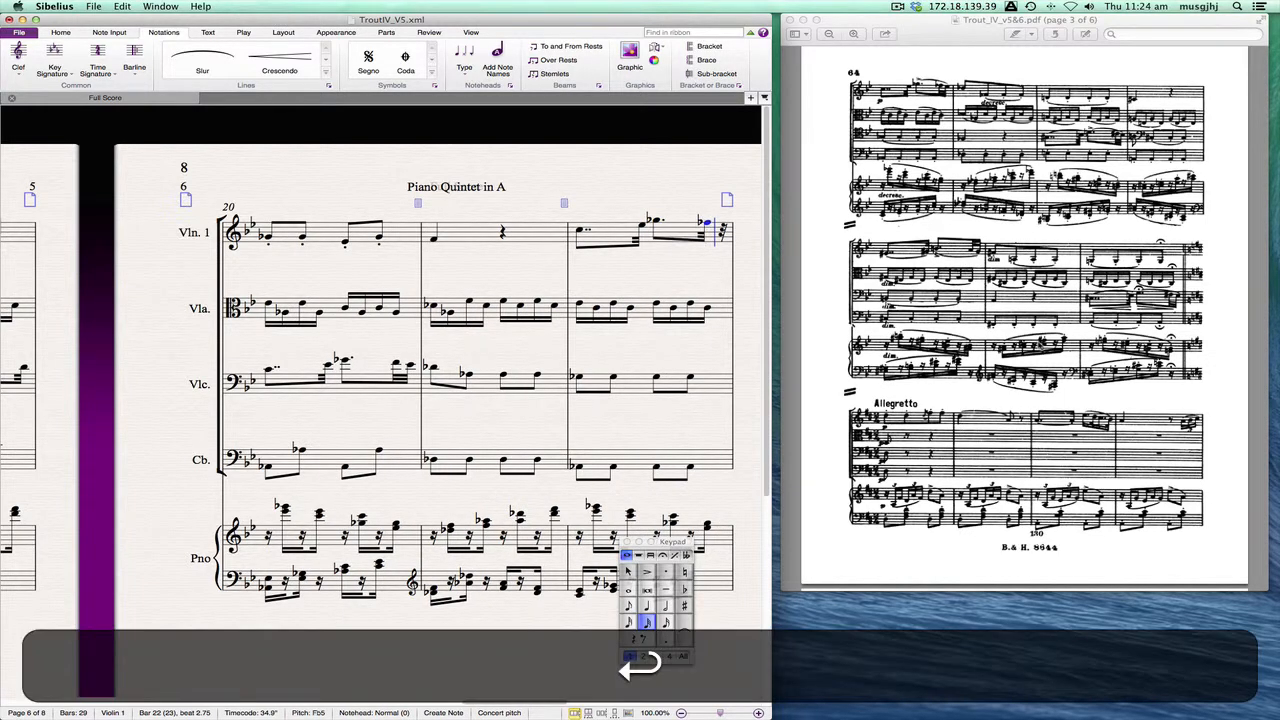
{"action": "key", "text": "e"}
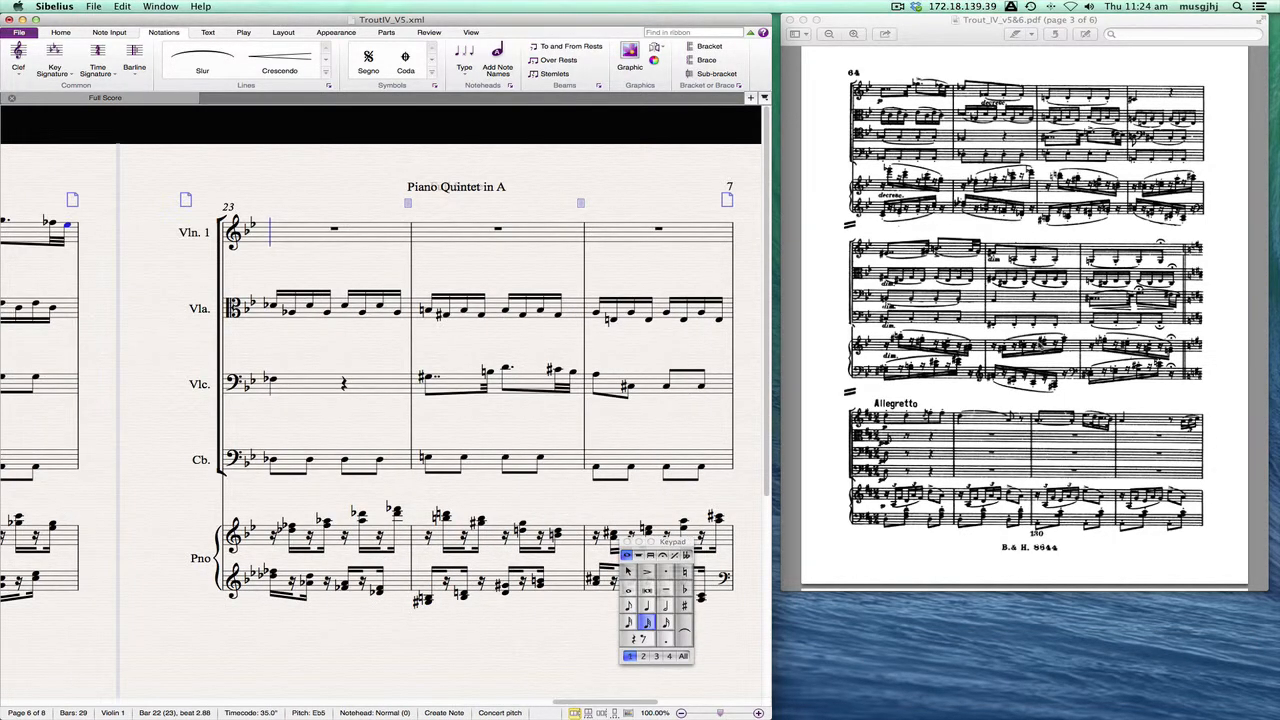
Fill bar 23 of Violin 1 with an eighth note Db5 followed by three staccato eighth notes on Fb4
{"action": "key", "text": "4"}
{"action": "key", "text": "d"}
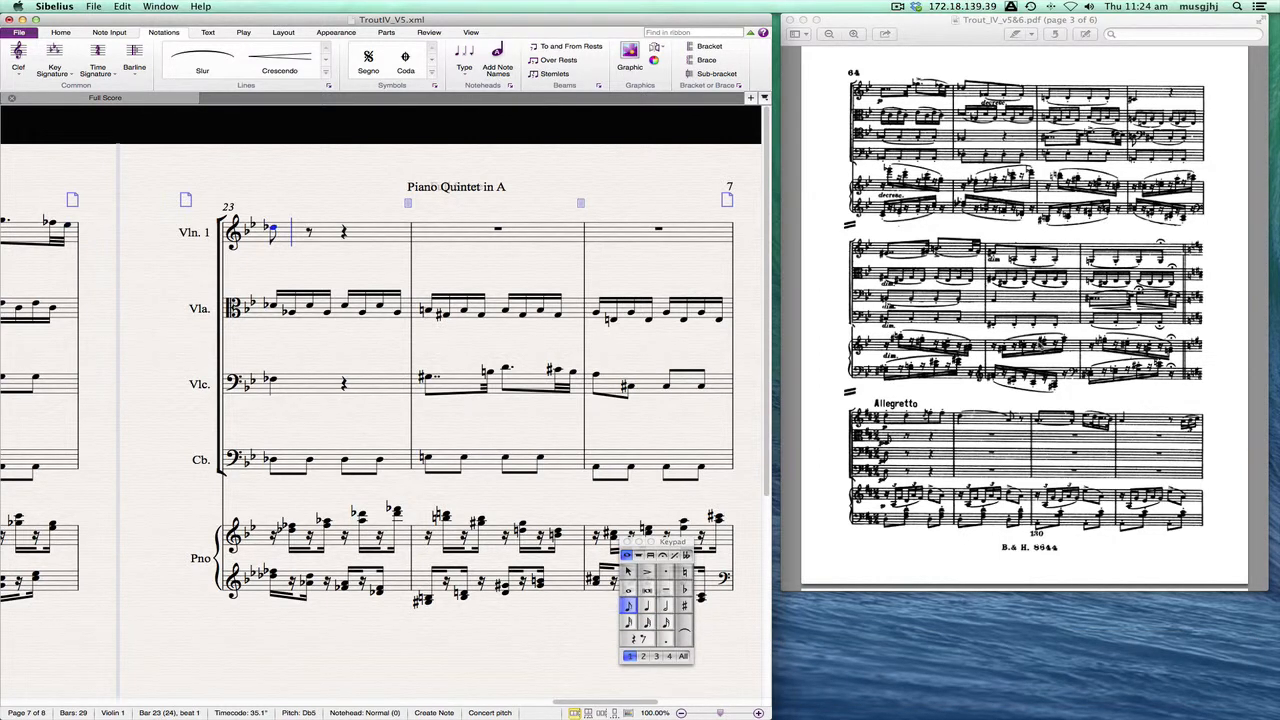
{"action": "key", "text": "slash"}
{"action": "key", "text": "e"}
{"action": "key", "text": "Return"}
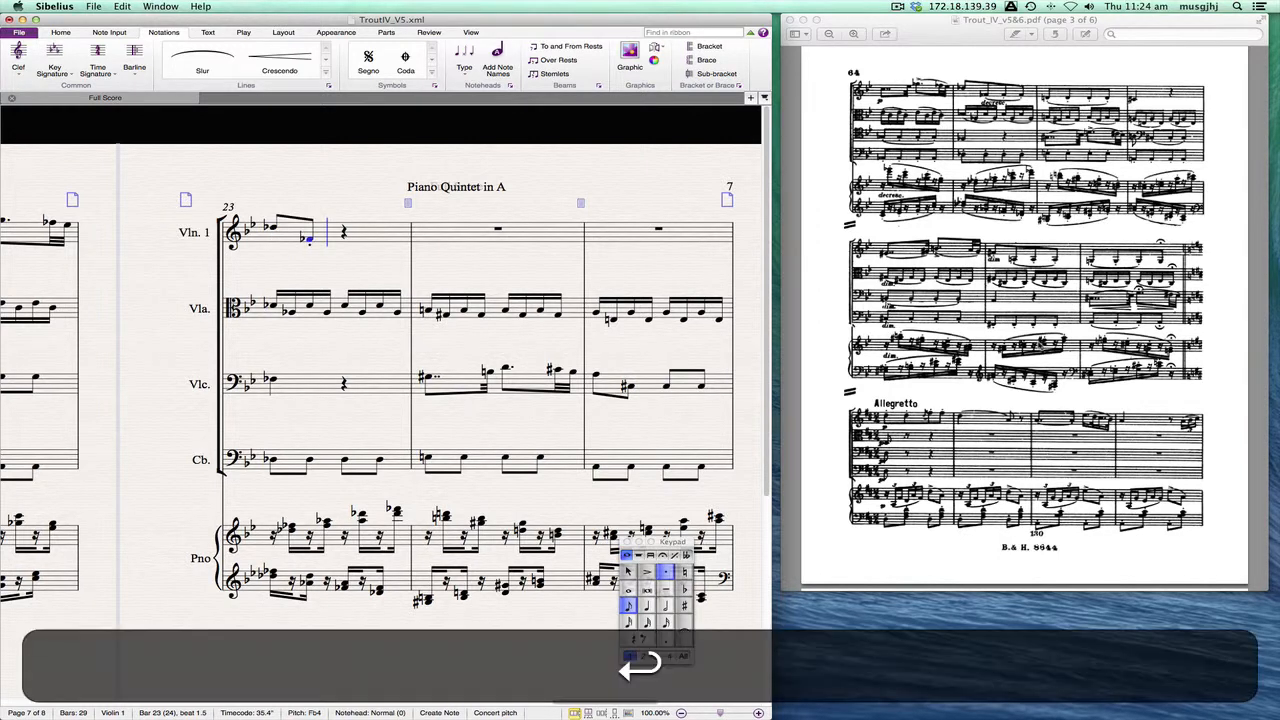
{"action": "key", "text": "r"}
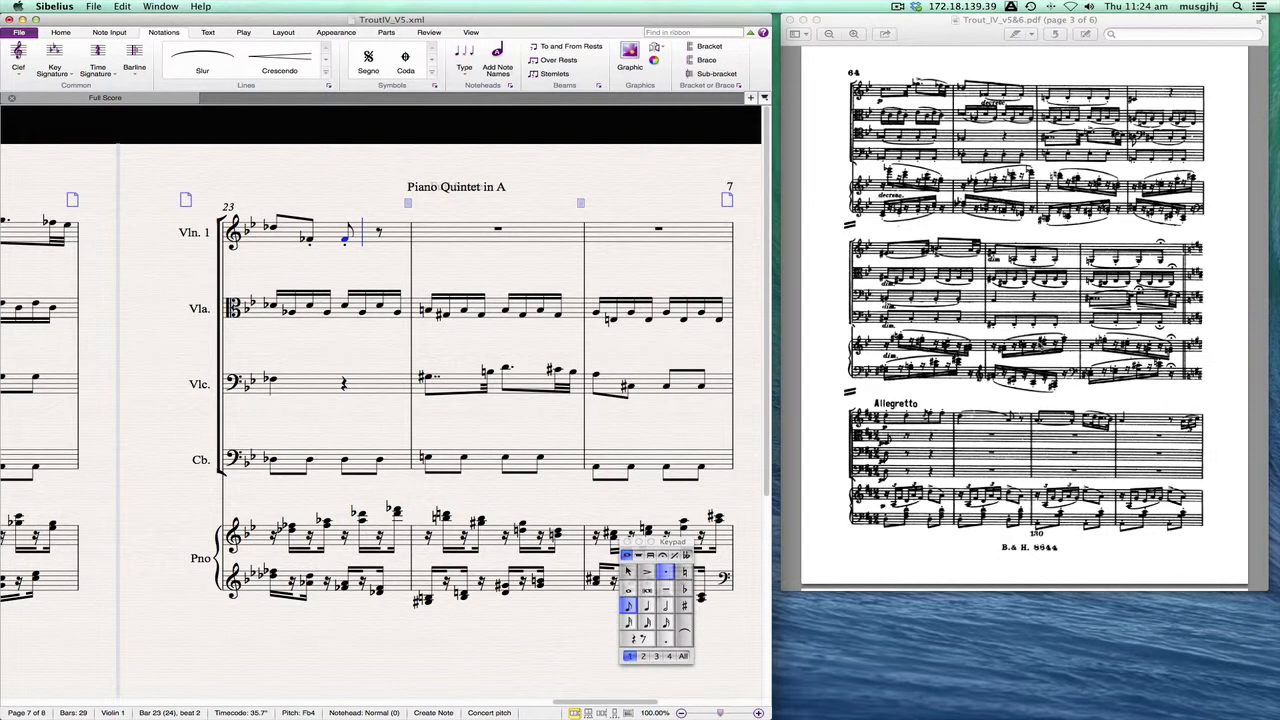
{"action": "key", "text": "r"}
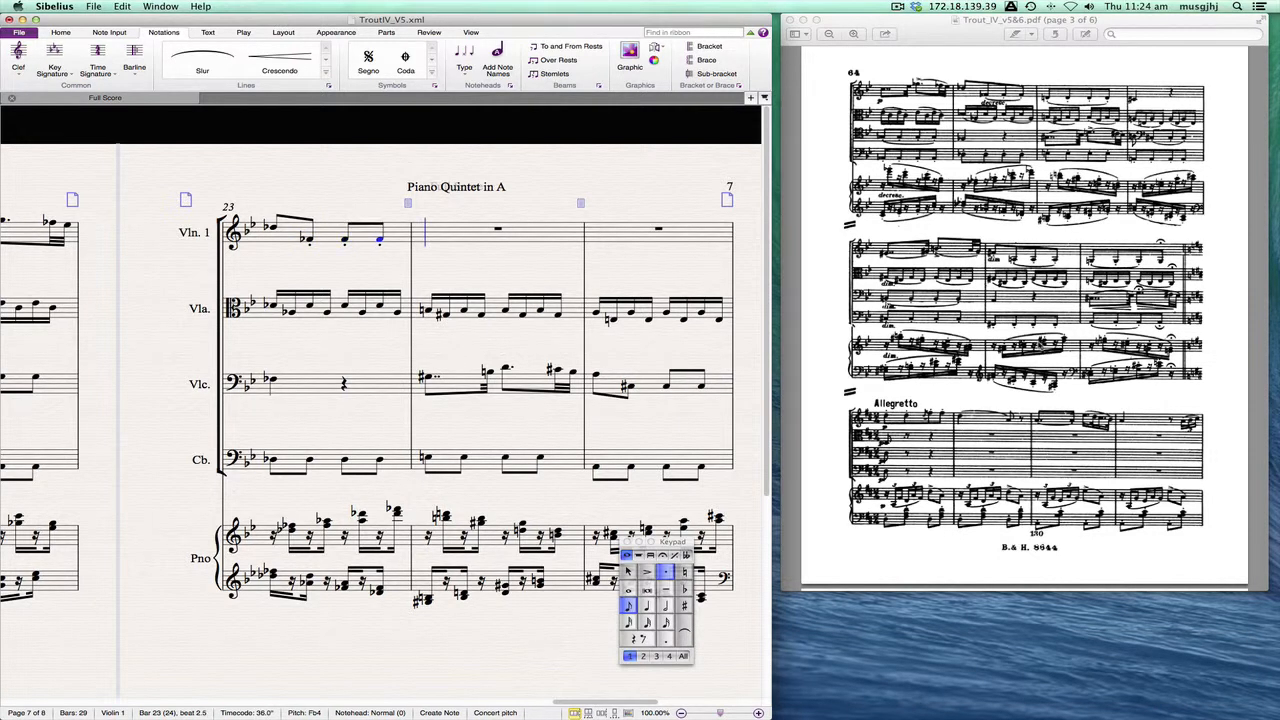
Fill bar 24 of Violin 1 with four staccato eighth notes on D natural 4
{"action": "key", "text": "d"}
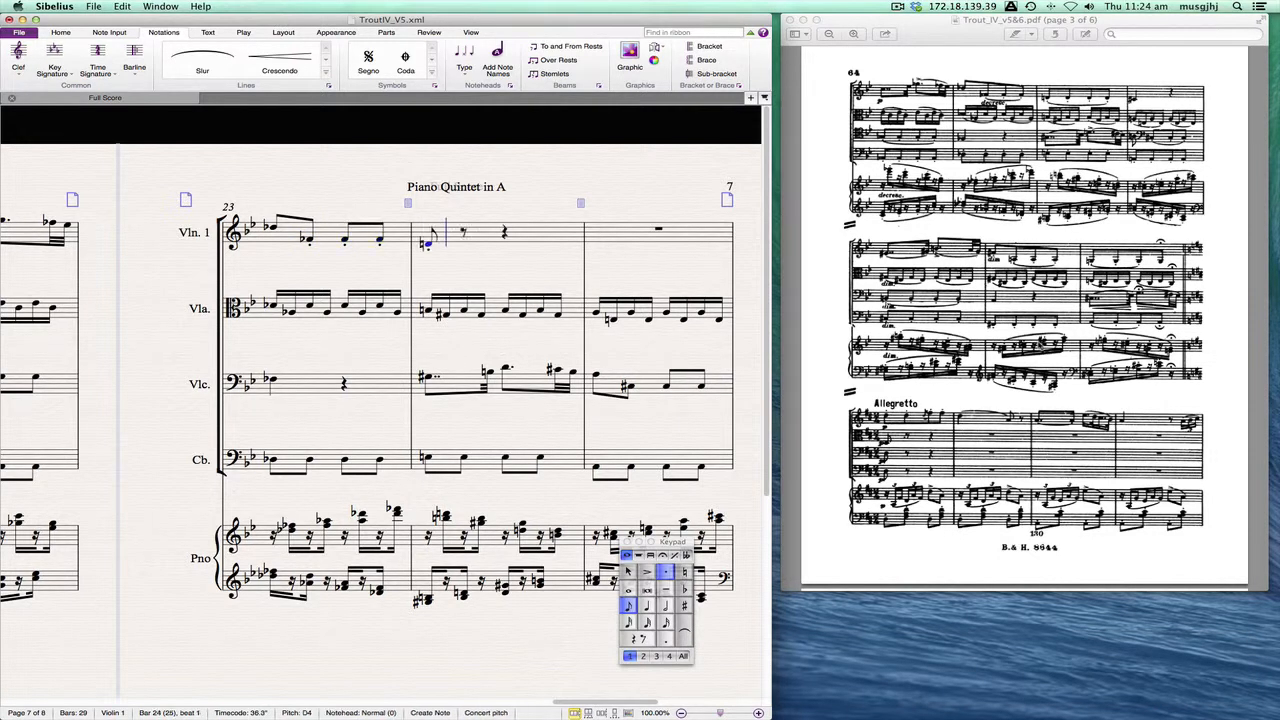
{"action": "key", "text": "r"}
{"action": "key", "text": "r"}
{"action": "key", "text": "r"}
Enter a staccato quarter note C#4 in bar 25 of Violin 1, leaving a quarter rest on beat 2
{"action": "key", "text": "5"}
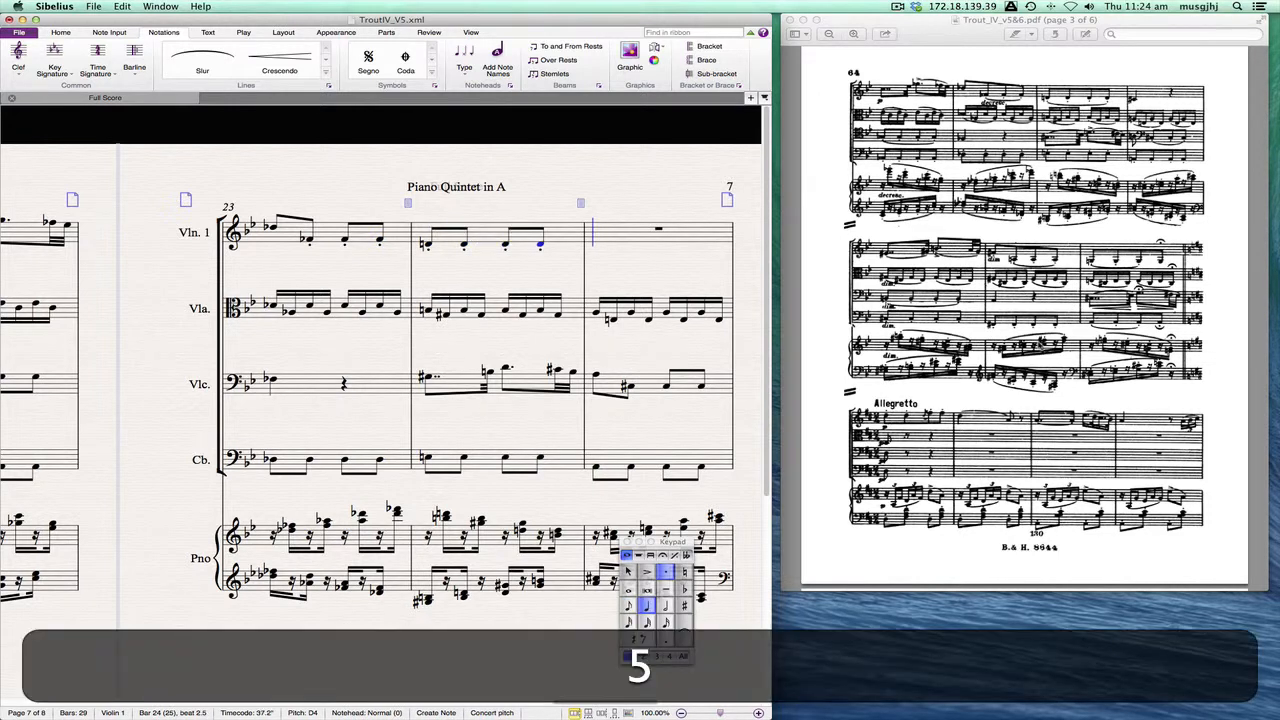
{"action": "key", "text": "d"}
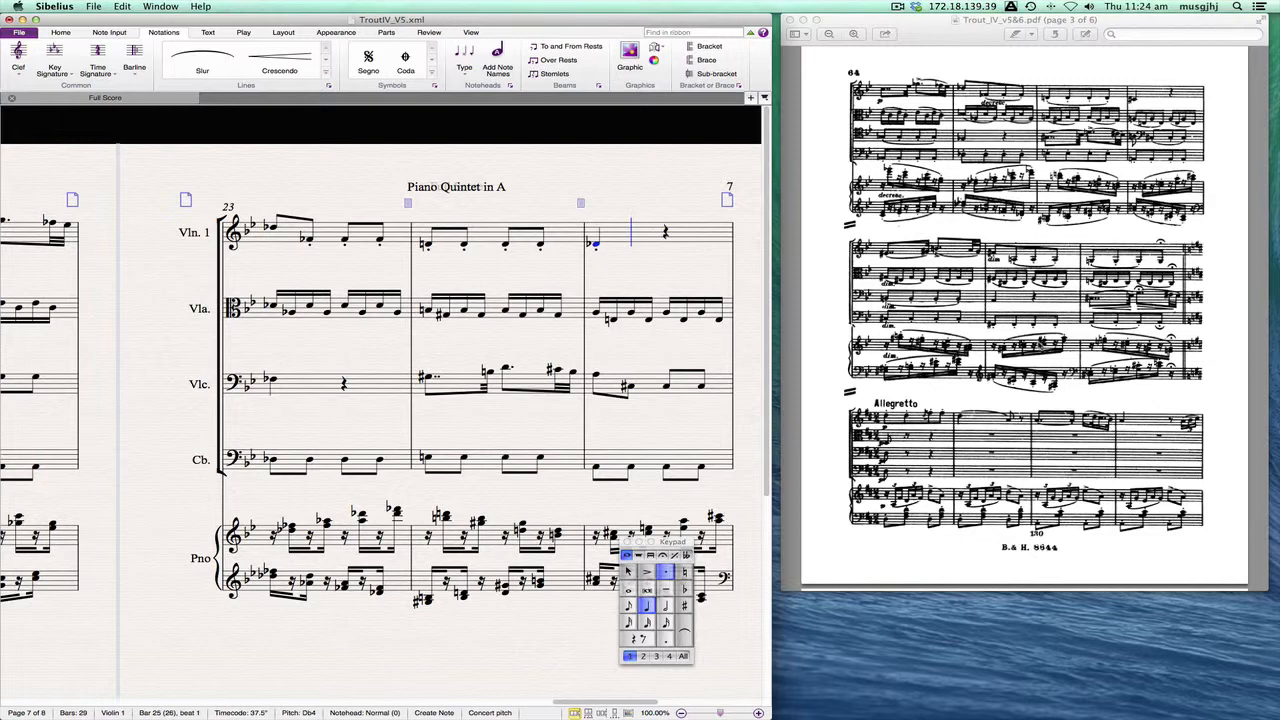
{"action": "key", "text": "Return"}
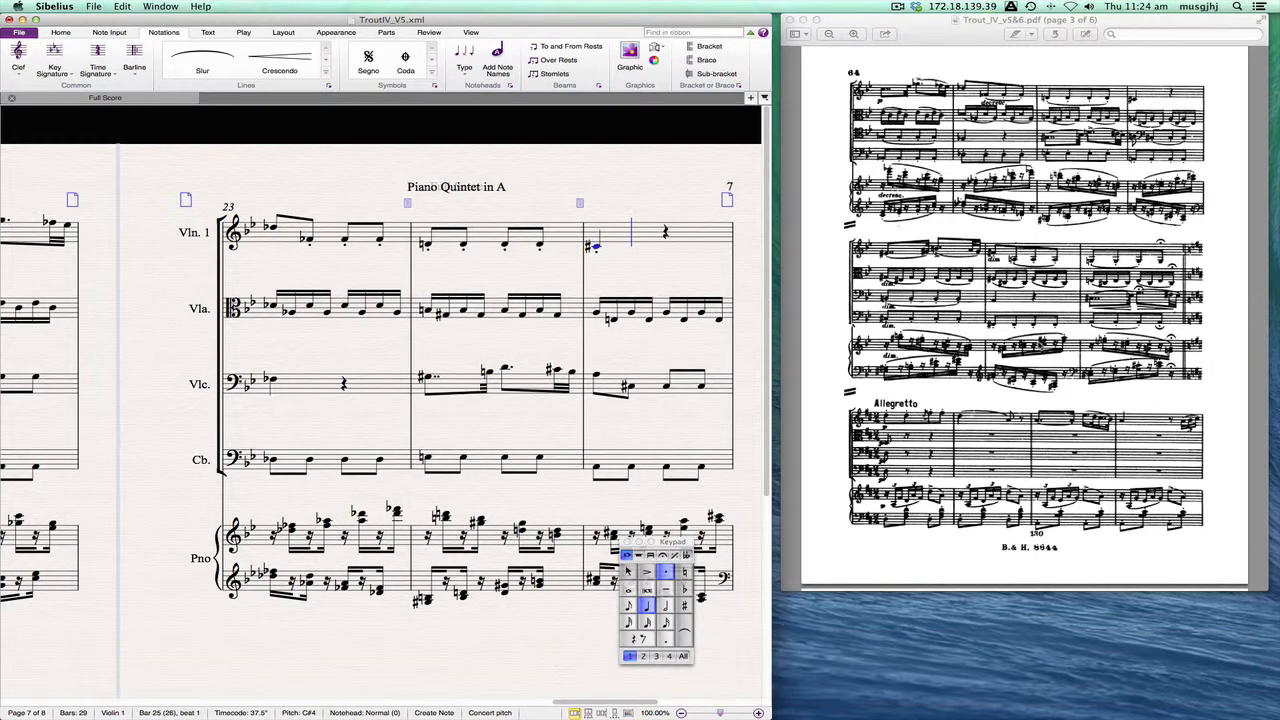
{"action": "key", "text": "Right"}
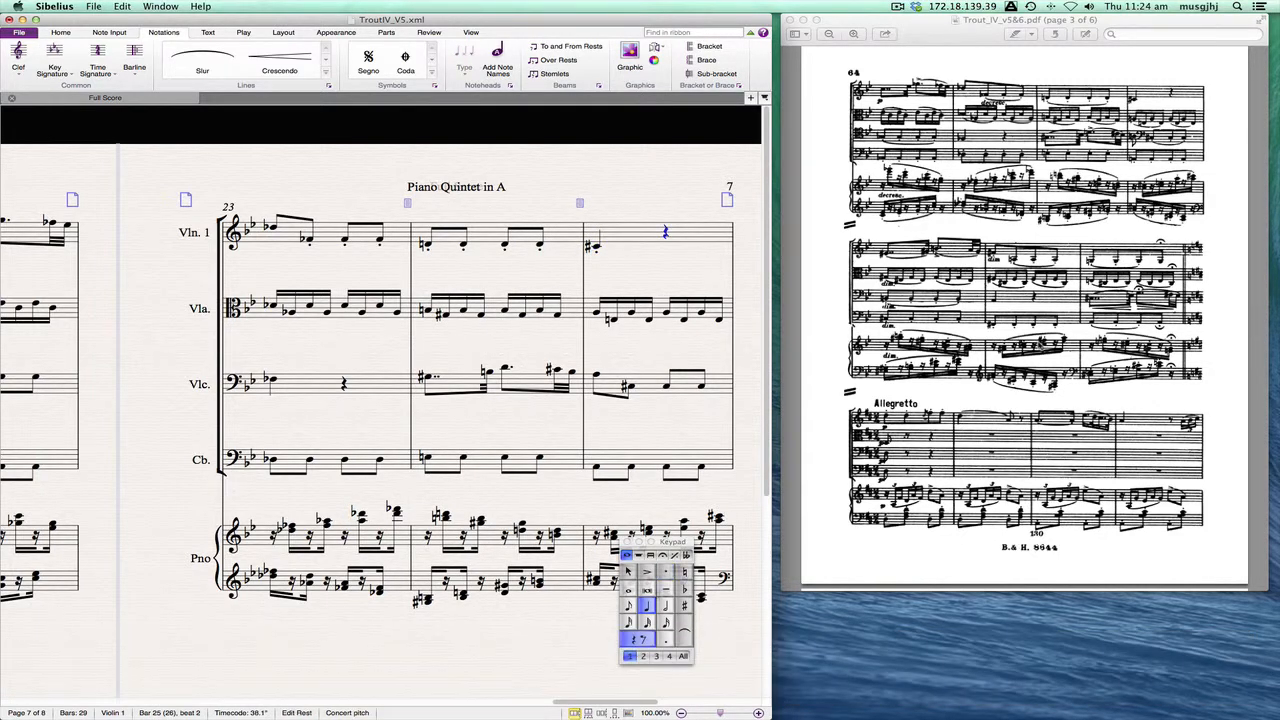
Fill the first beat of Violin 1 bar 26 with a double-dotted eighth note E#4 and a thirty-second note G#4
{"action": "key", "text": "Right"}
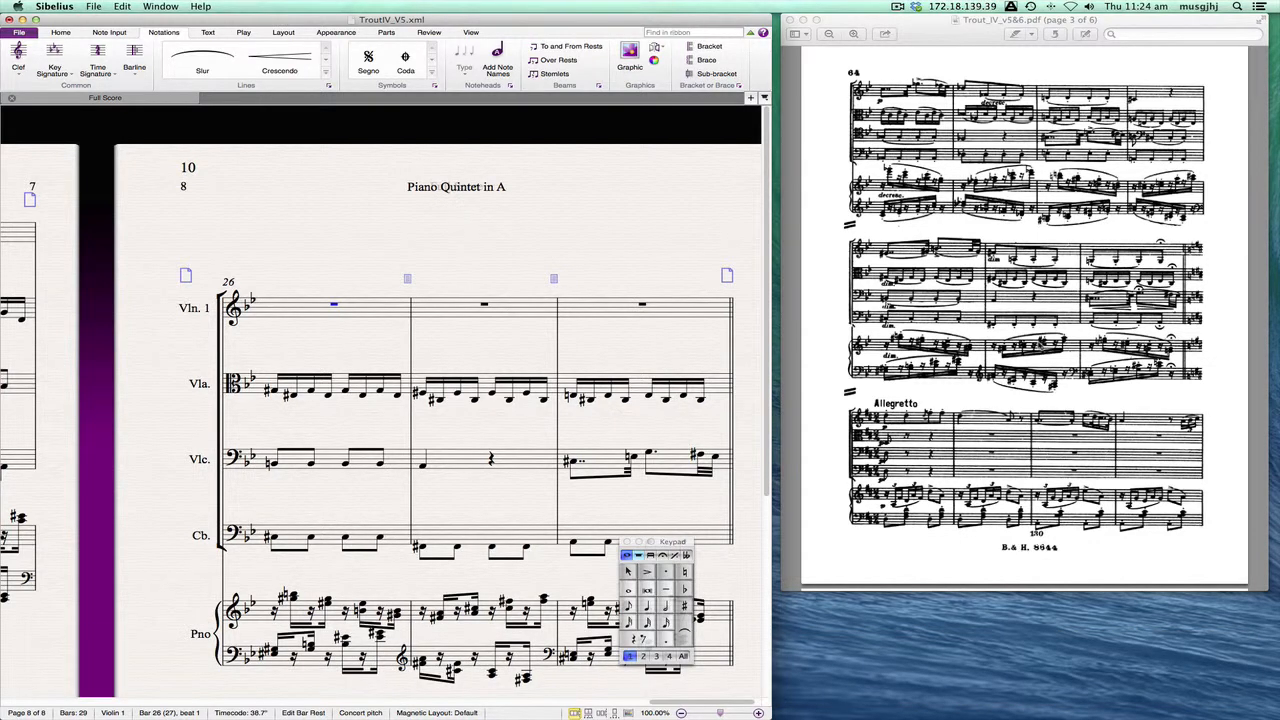
{"action": "key", "text": "4"}
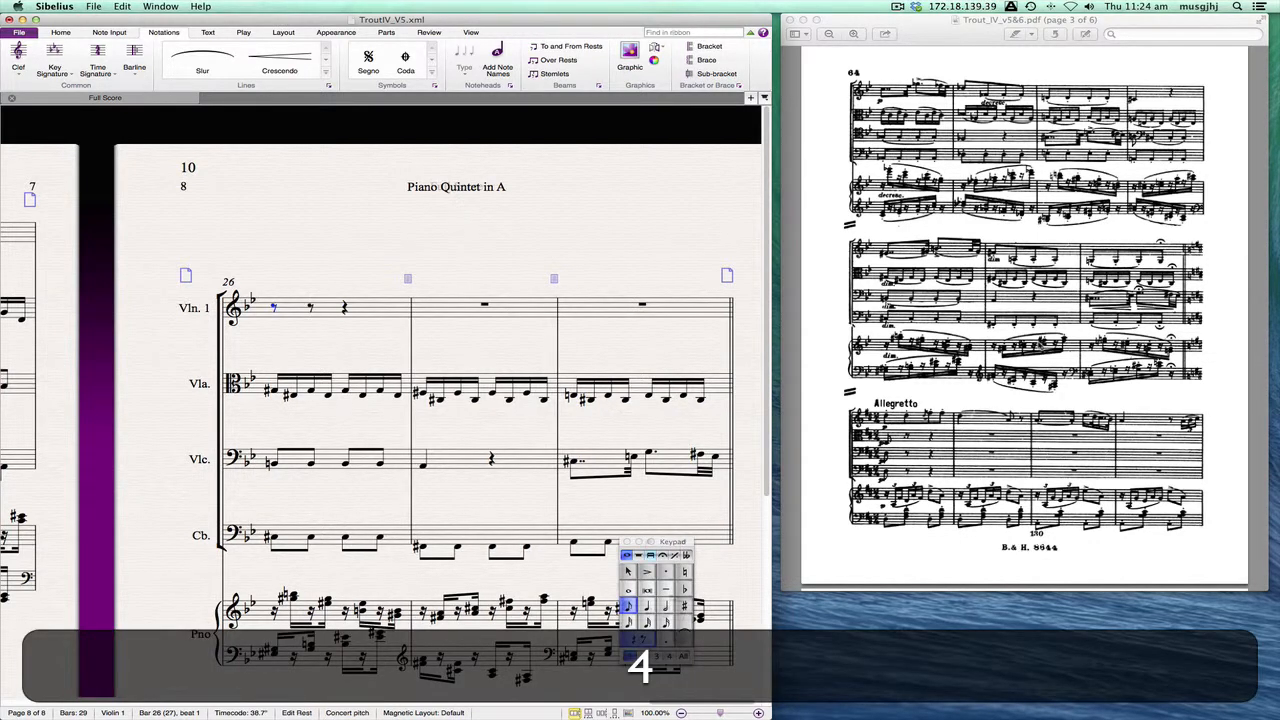
{"action": "key", "text": "F8"}
{"action": "key", "text": "2"}
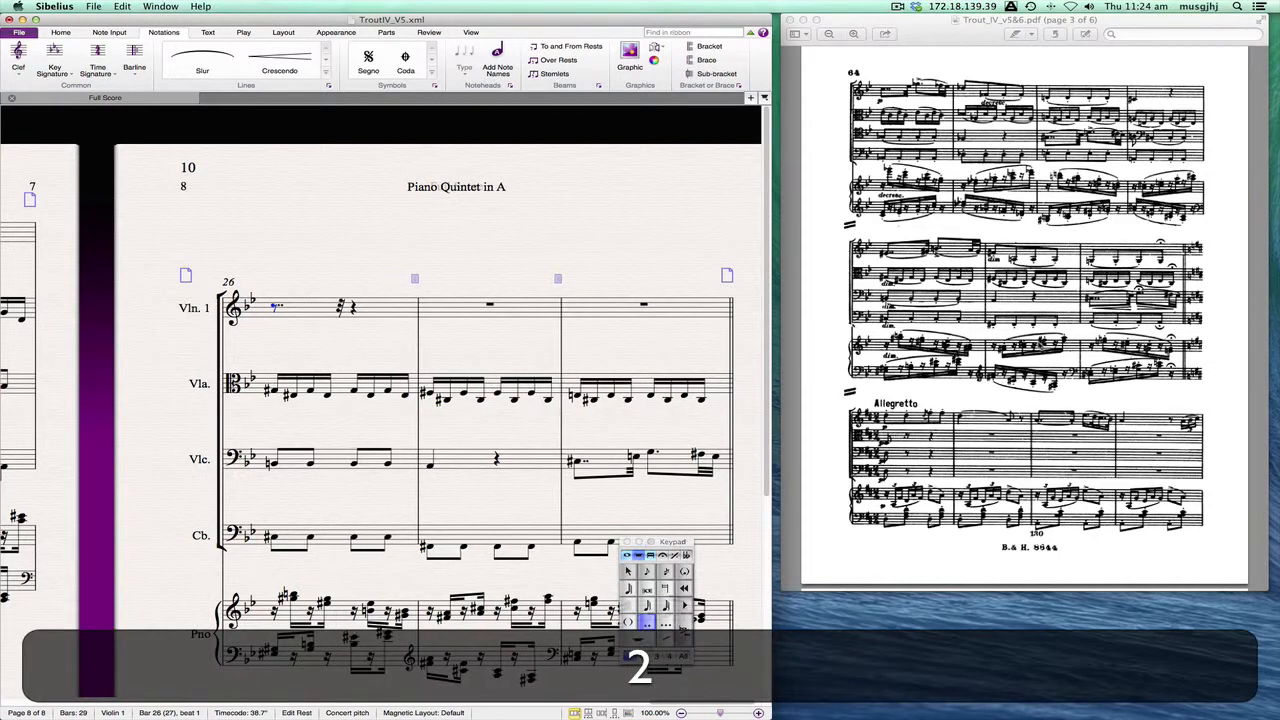
{"action": "key", "text": "F7"}
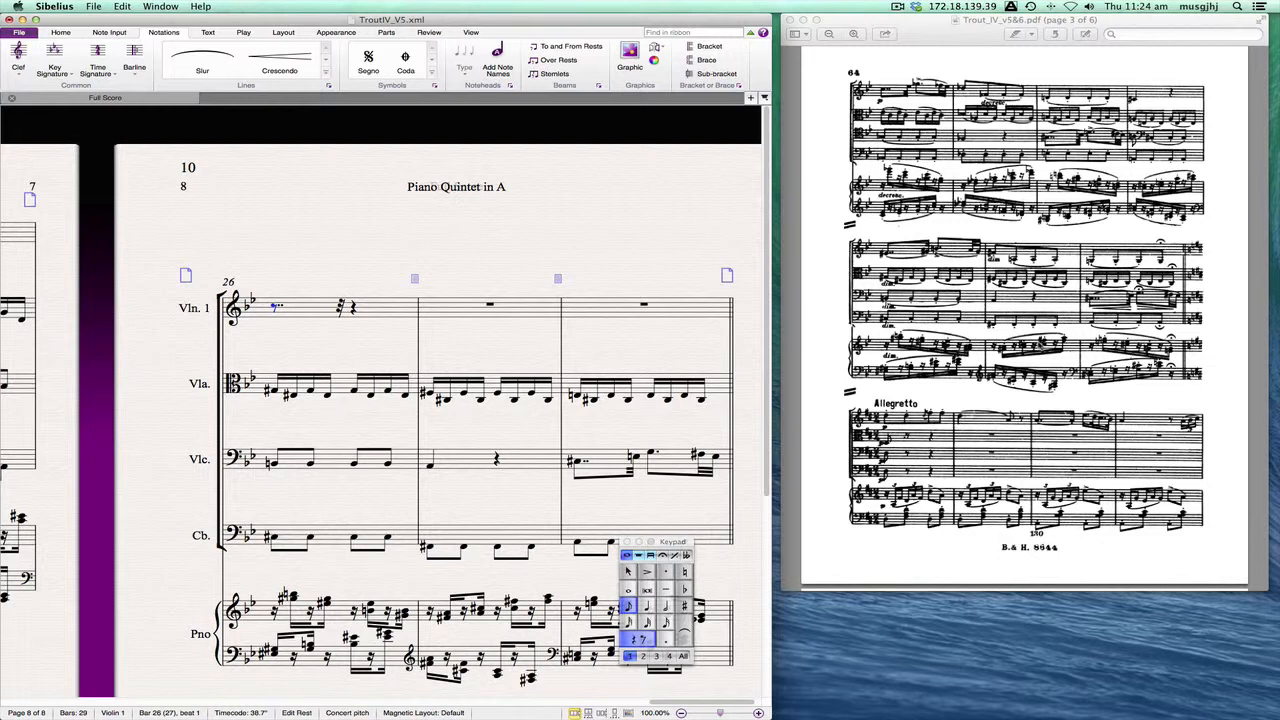
{"action": "key", "text": "Return"}
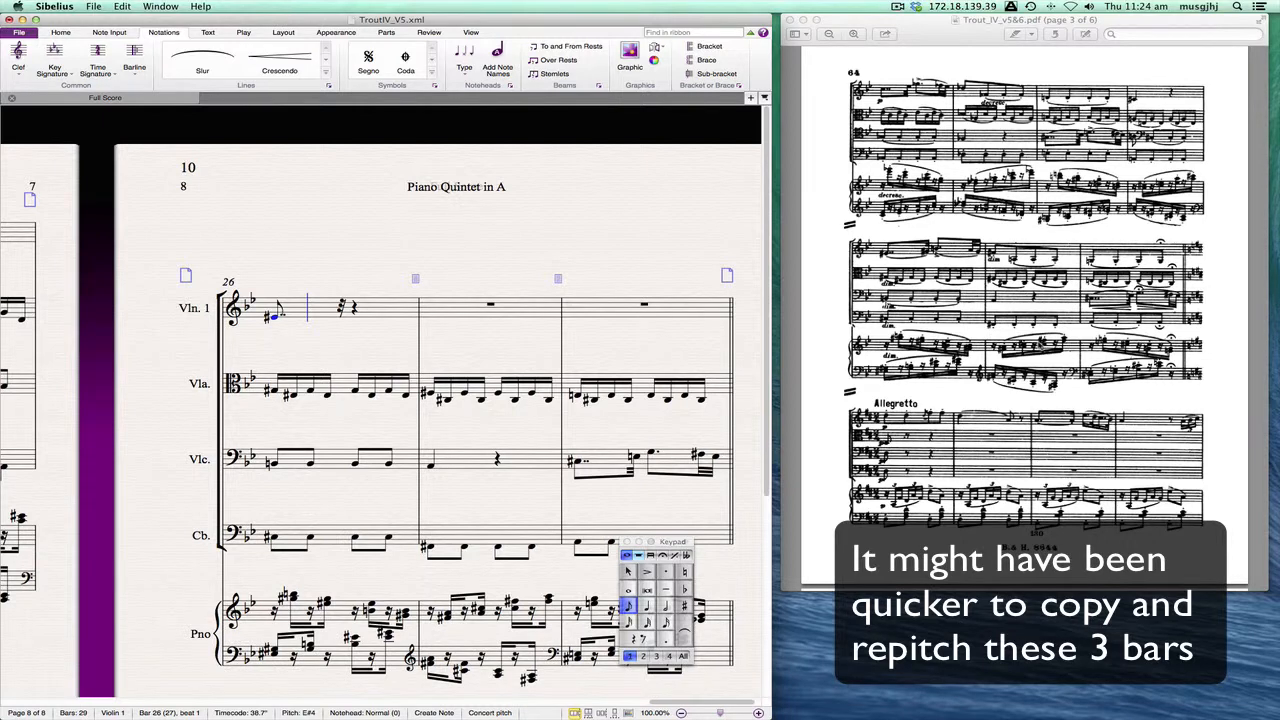
{"action": "key", "text": "2"}
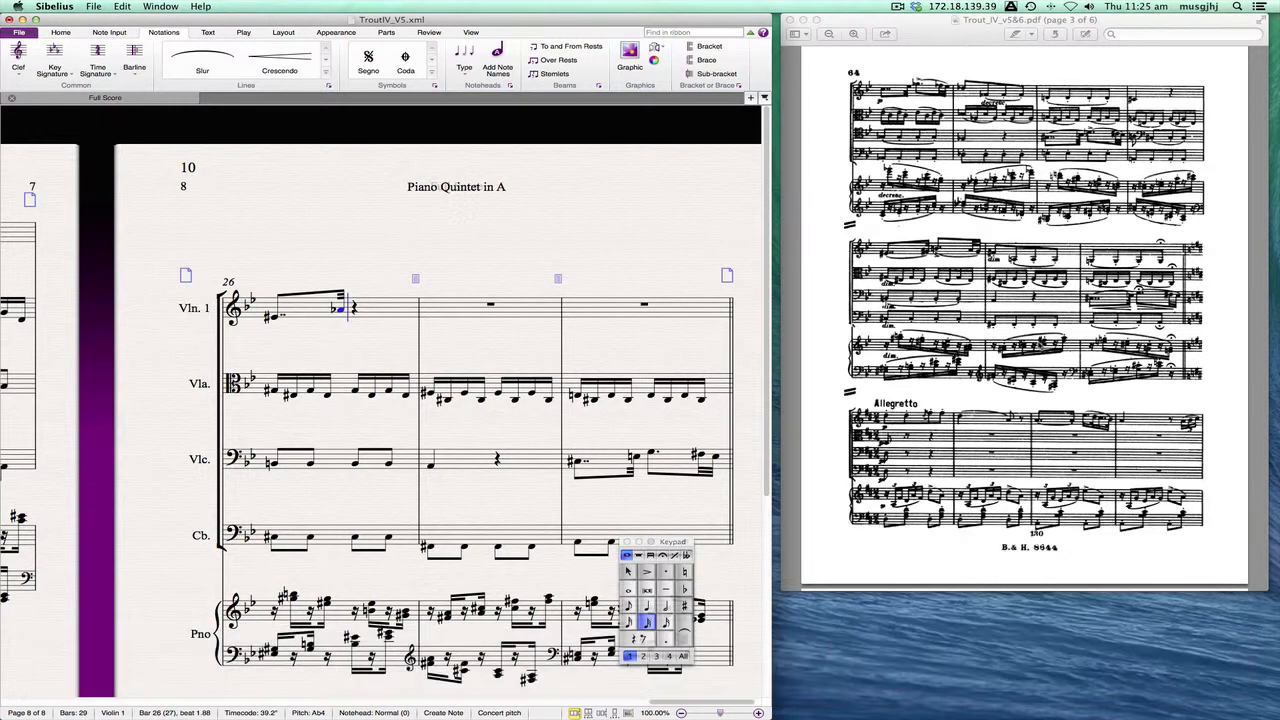
{"action": "key", "text": "Return"}
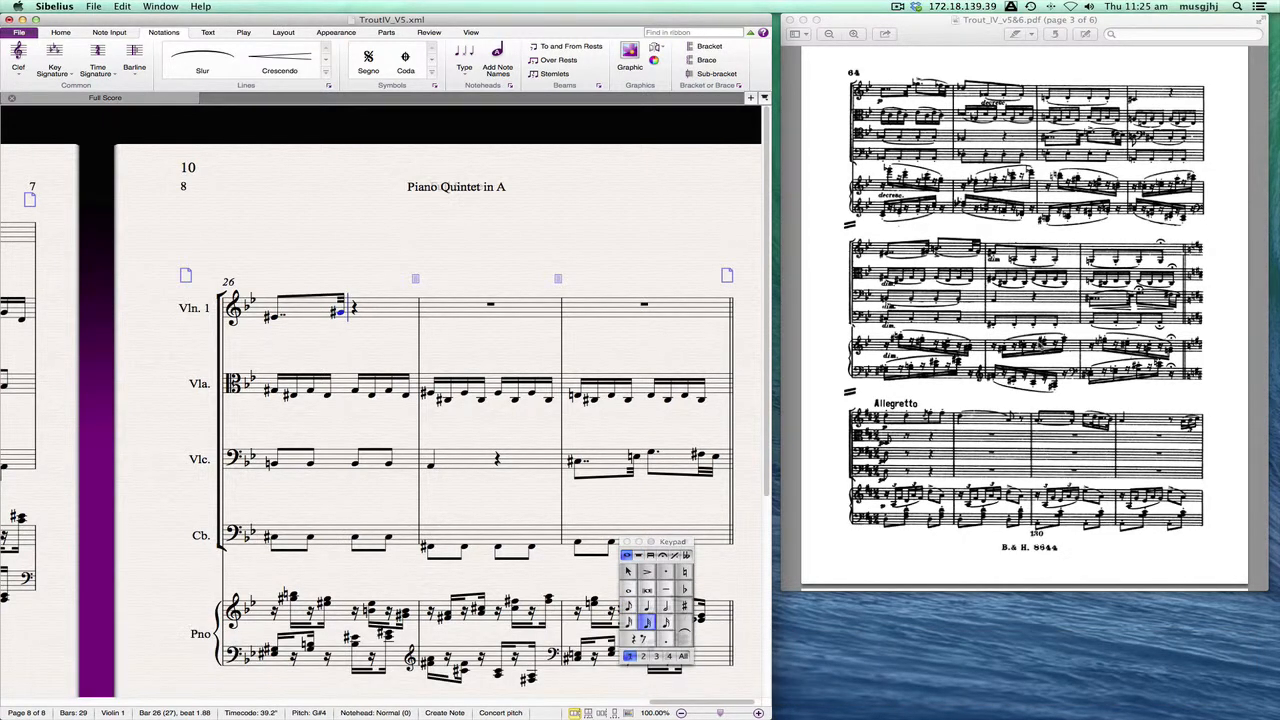
Fill beat 2 of Violin 1 bar 26 with a dotted eighth note B natural 4 and thirty-second notes A4 and G#4
{"action": "key", "text": "4"}
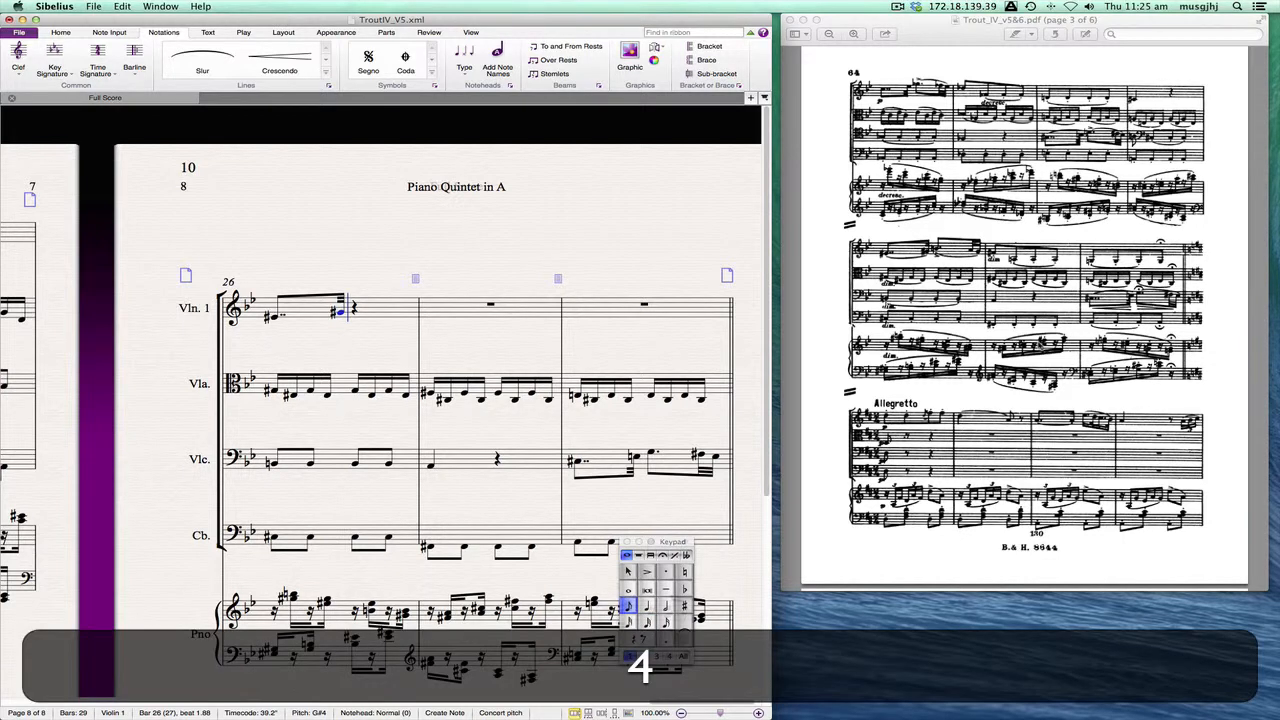
{"action": "key", "text": "b"}
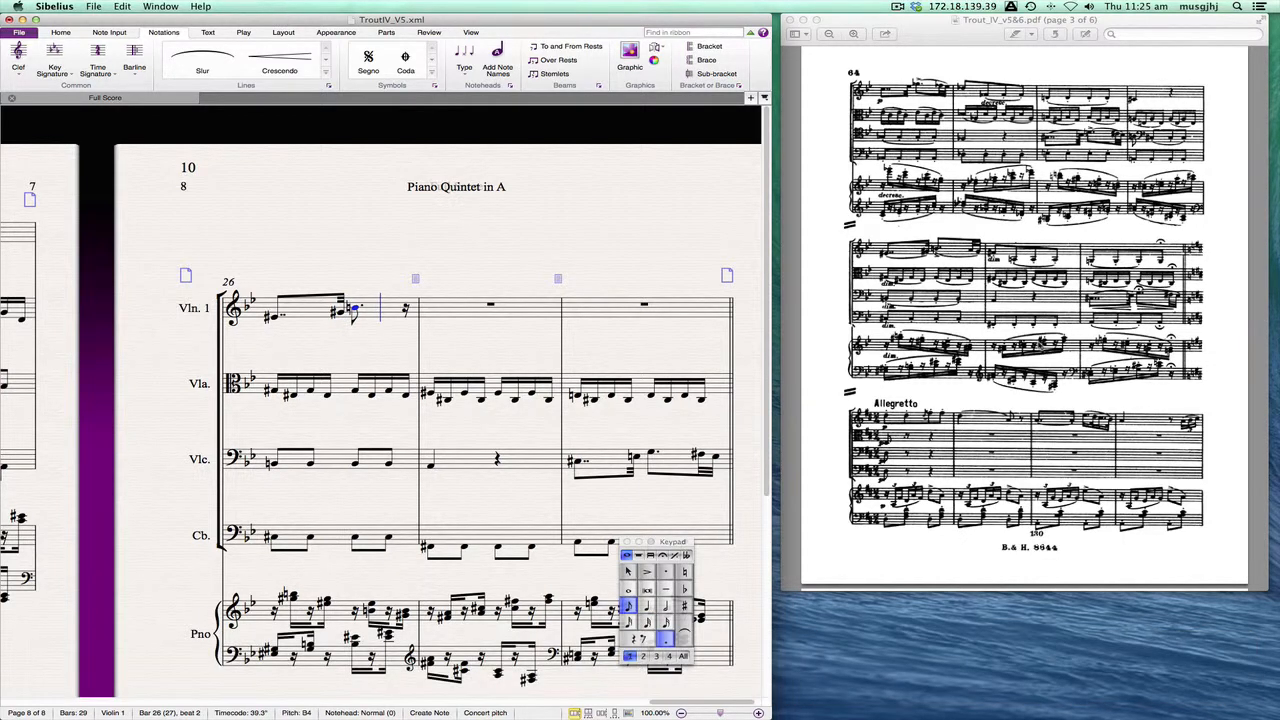
{"action": "key", "text": "2"}
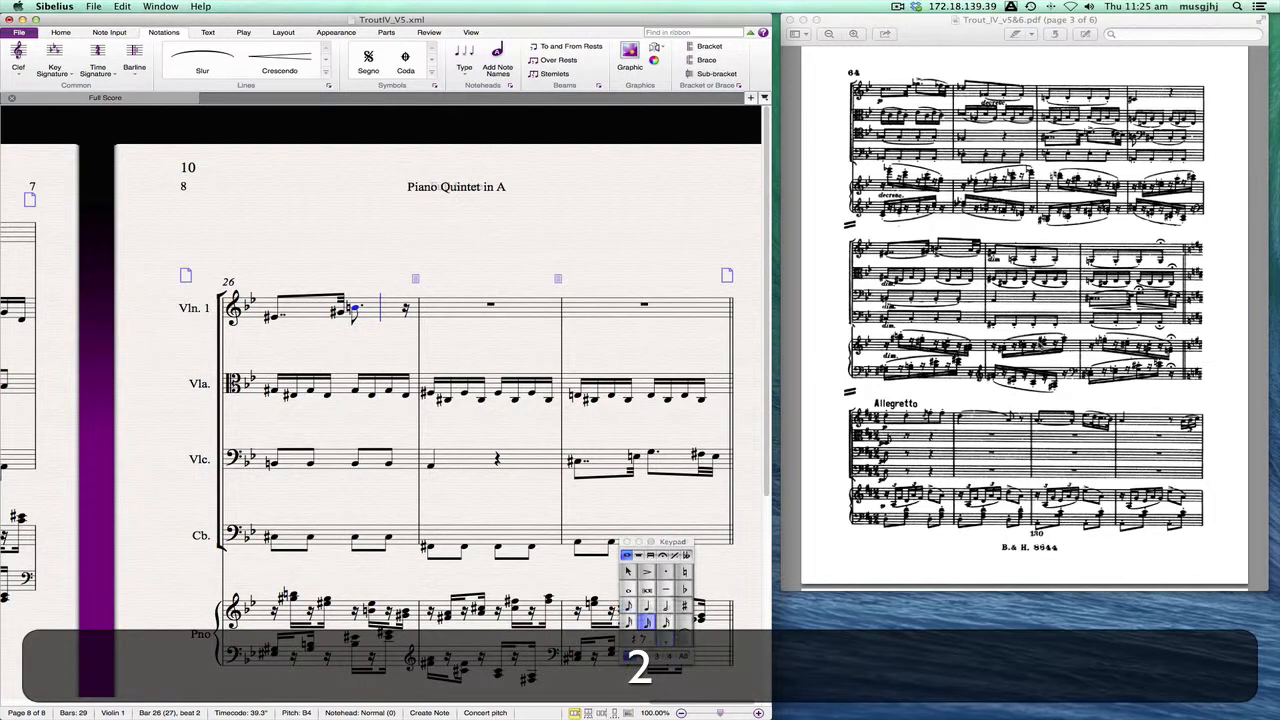
{"action": "key", "text": "a"}
{"action": "key", "text": "g"}
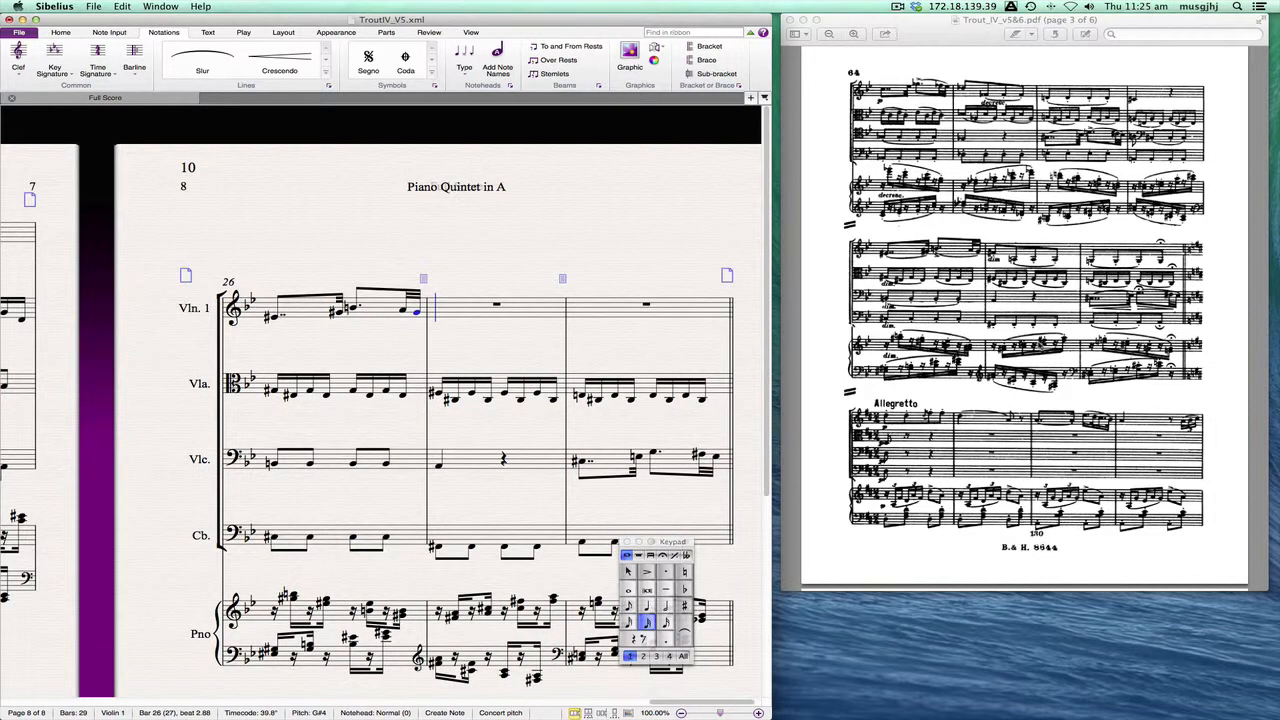
Fill bar 27 of Violin 1 with an eighth note F#4 followed by three staccato eighth notes on A3
{"action": "key", "text": "4"}
{"action": "key", "text": "f"}
{"action": "key", "text": "slash"}
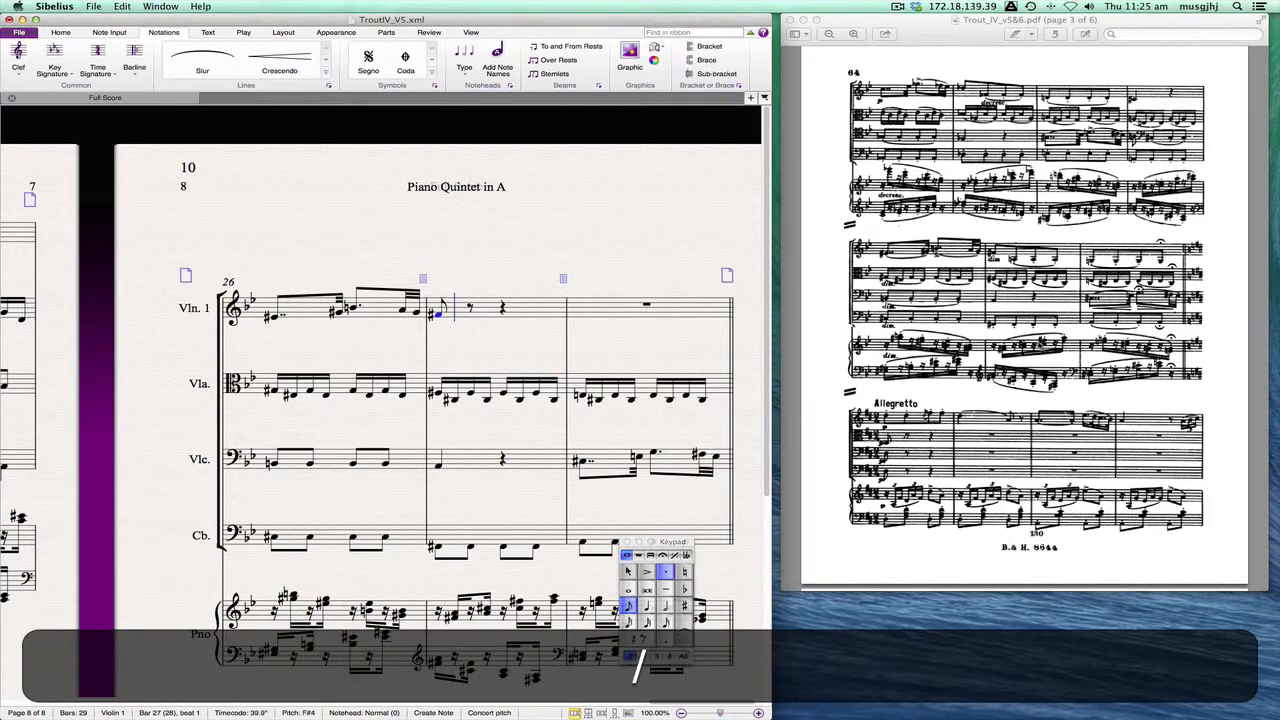
{"action": "key", "text": "a"}
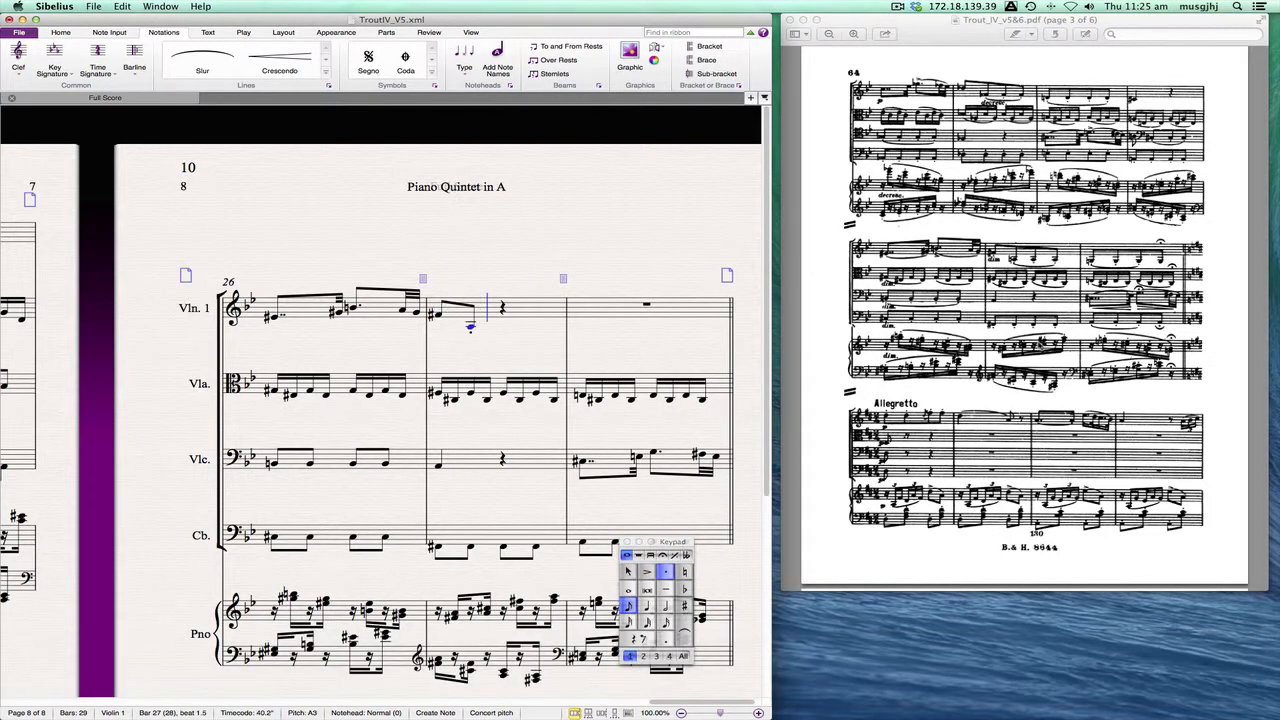
{"action": "key", "text": "a"}
{"action": "key", "text": "a"}
{"action": "key", "text": "a"}
Fill bar 28 of Violin 1 with four staccato eighth notes on G3
{"action": "key", "text": "g"}
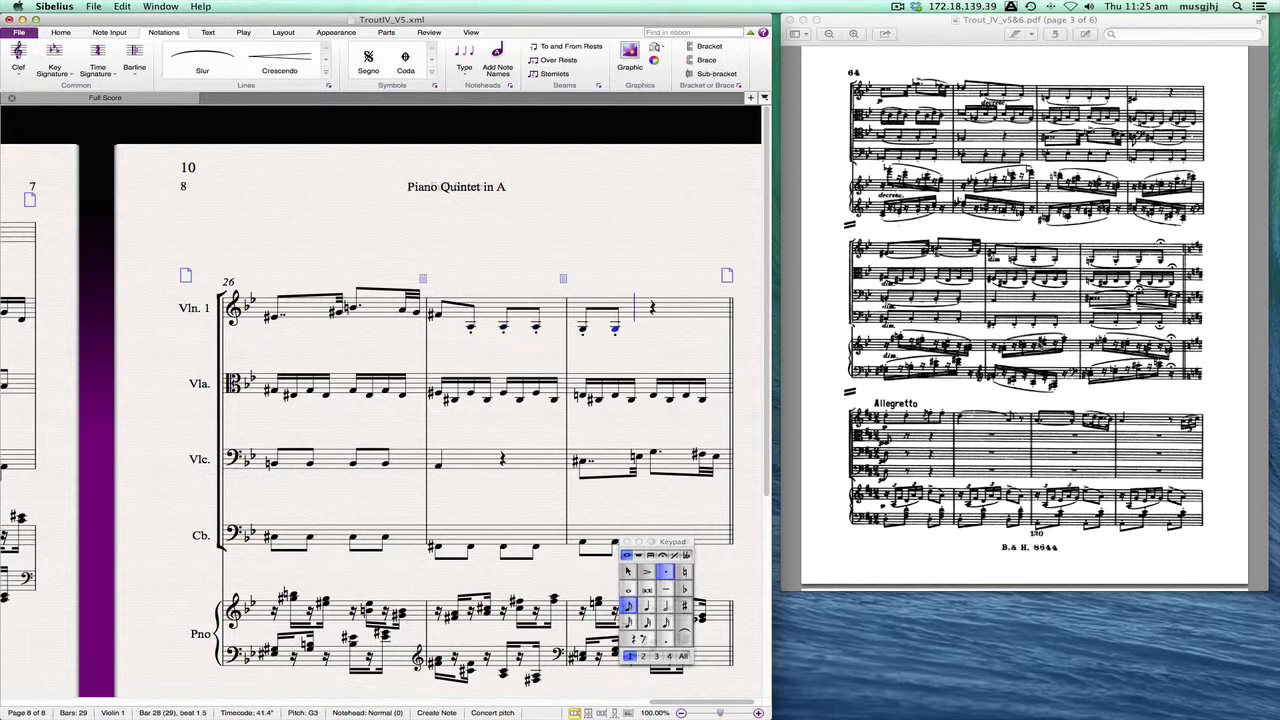
{"action": "key", "text": "a"}
{"action": "key", "text": "g"}
Add a round fermata to the last eighth note of Violin 1 in bar 28
{"action": "key", "text": "Left"}
{"action": "key", "text": "Right"}
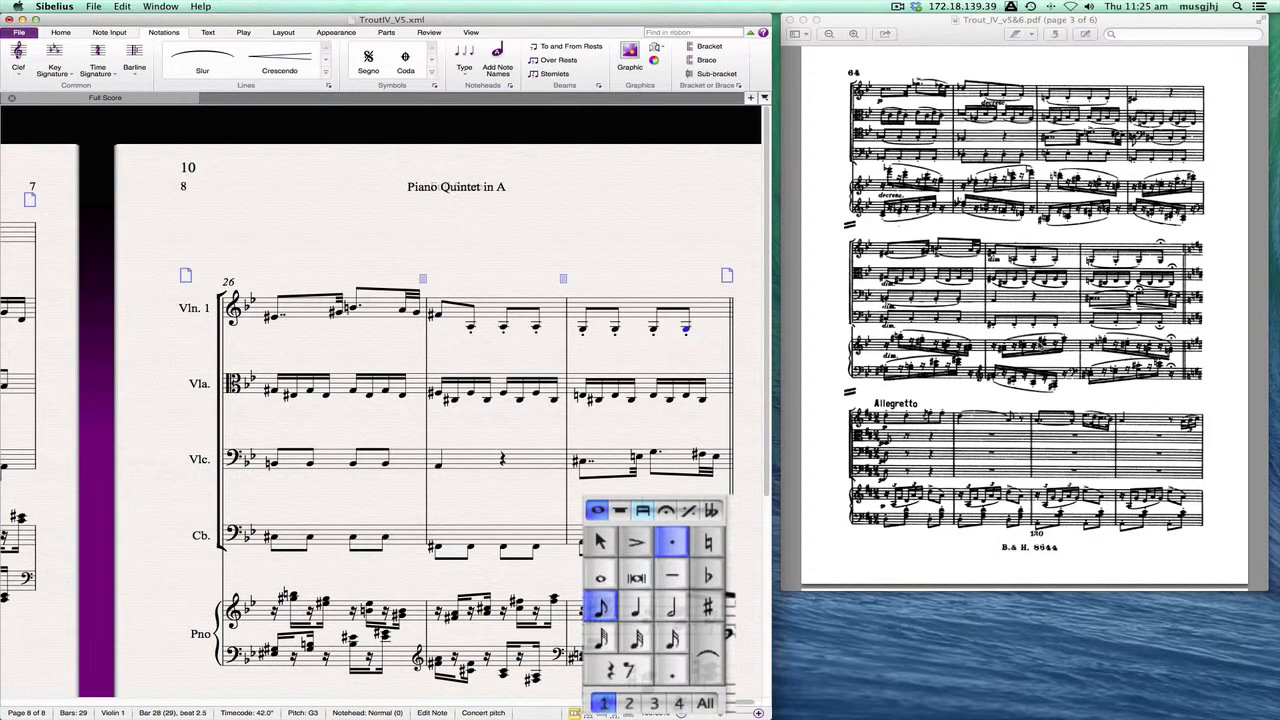
{"action": "key", "text": "F10"}
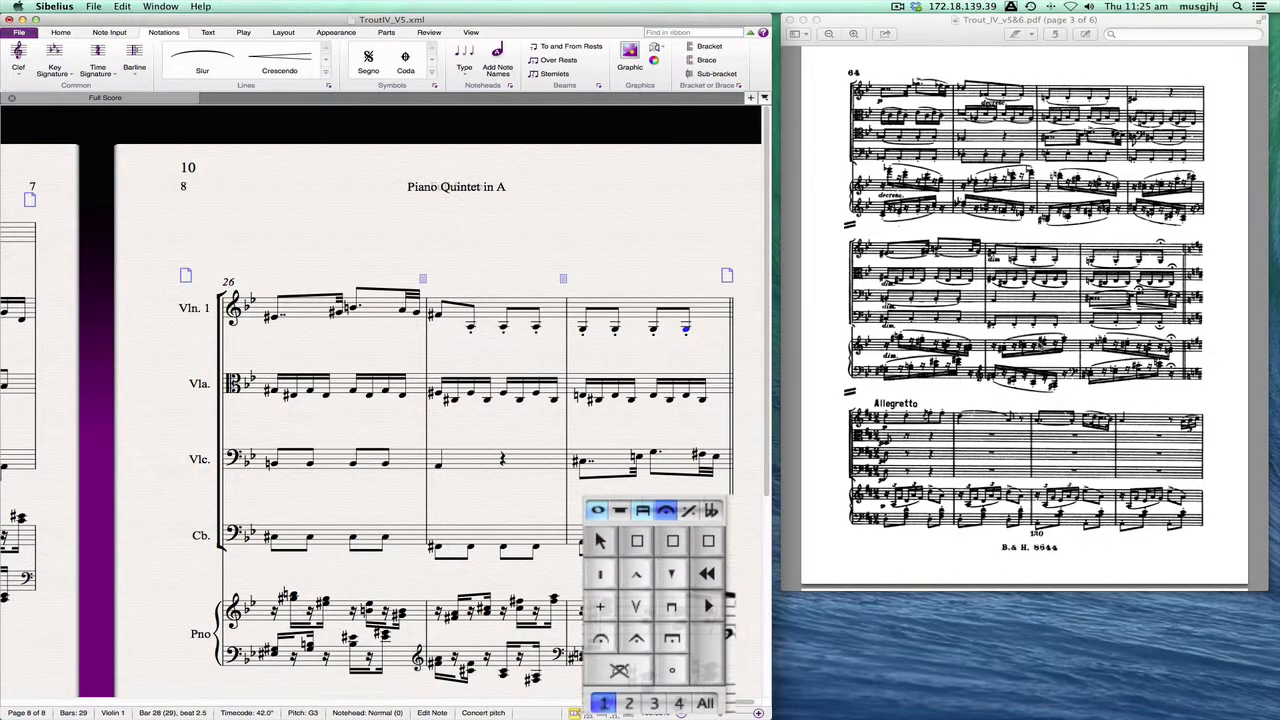
{"action": "key", "text": "KP_1"}
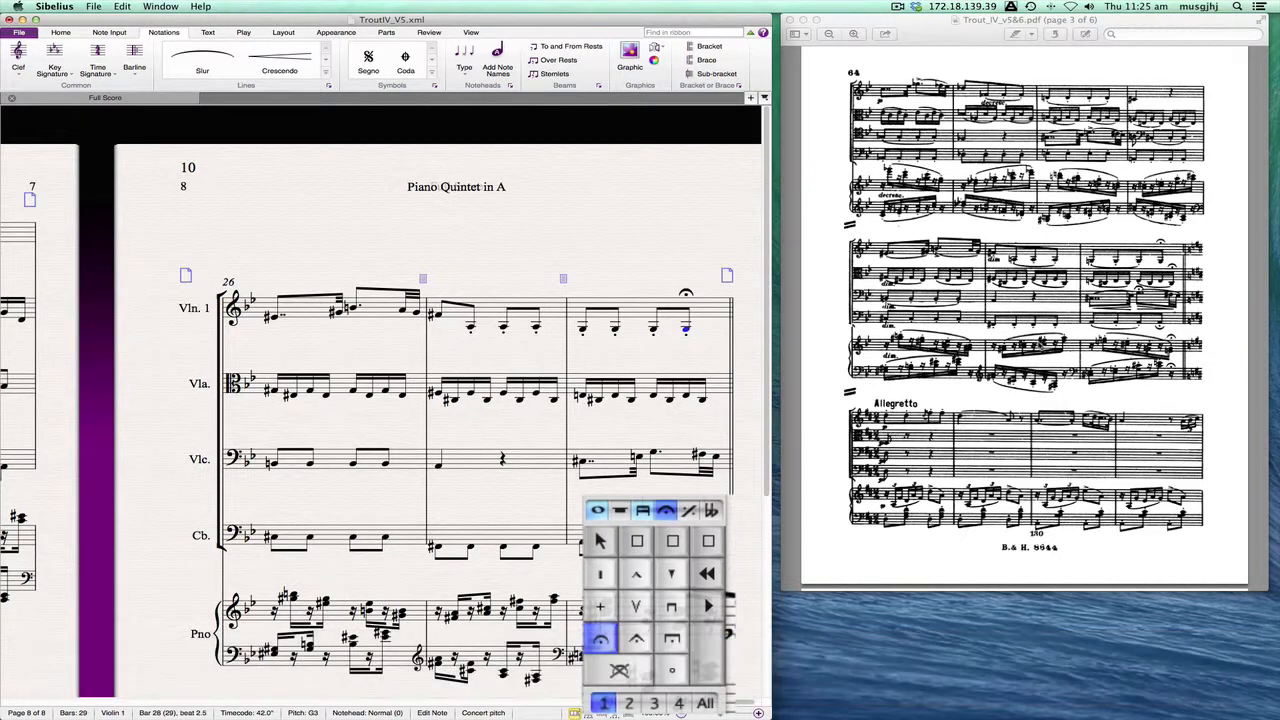